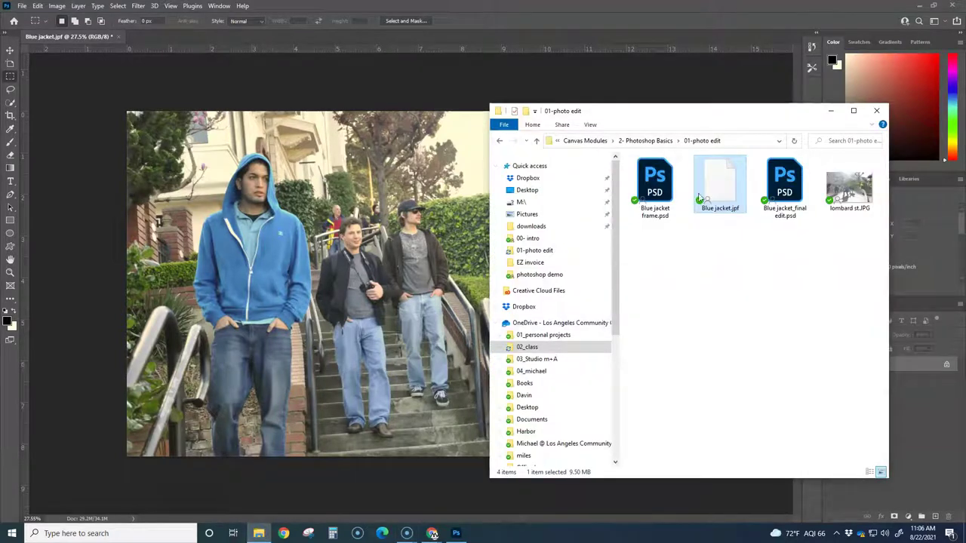
# Step: Review the image files in the 01-photo edit folder of 2- Photoshop Basics, and return to the open photo
pyautogui.click(653, 141)
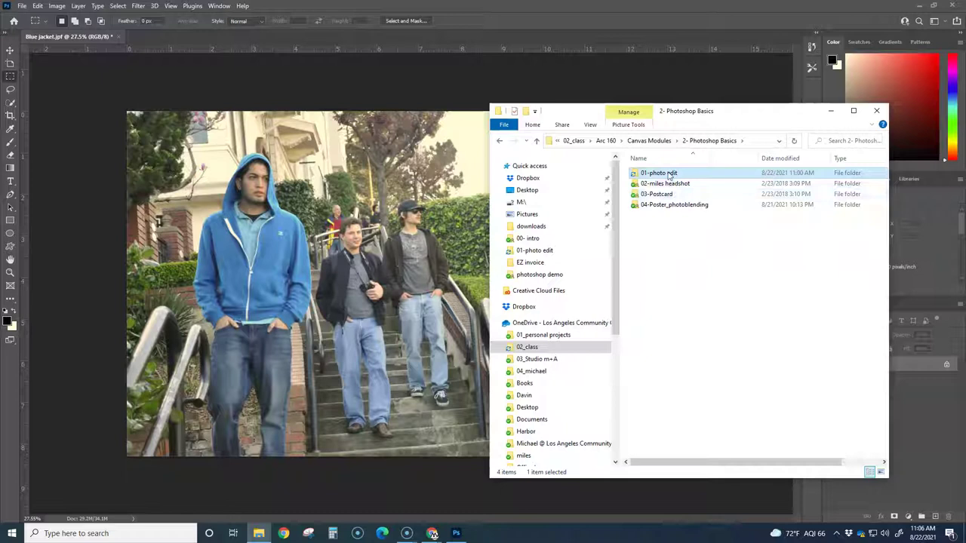
pyautogui.doubleClick(669, 175)
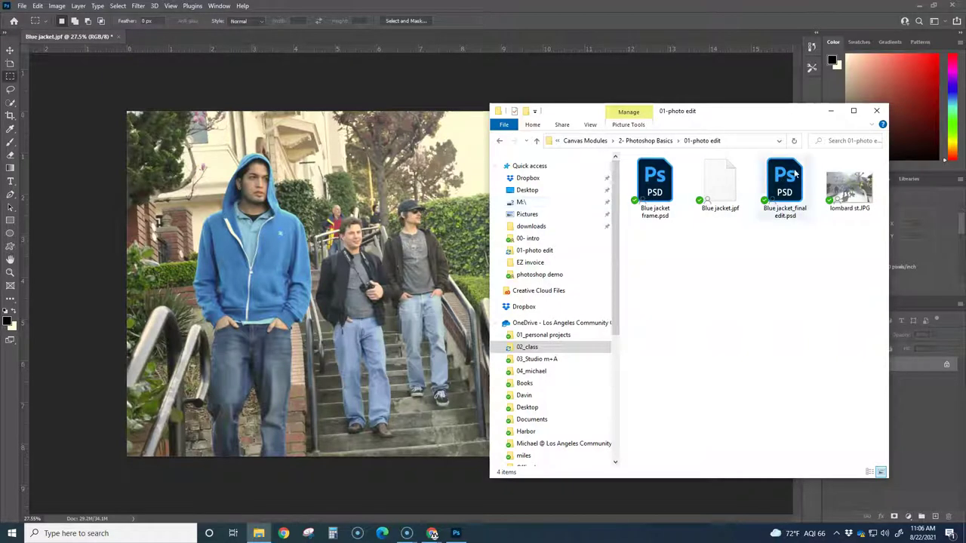
pyautogui.click(831, 113)
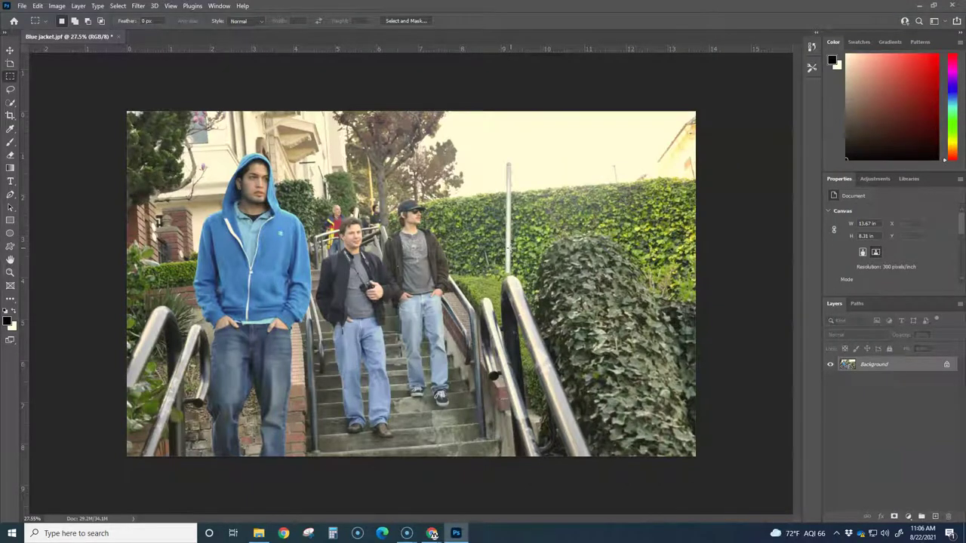
# Step: Duplicate the Background layer and hide the original
pyautogui.moveTo(872, 366); pyautogui.dragTo(935, 516)
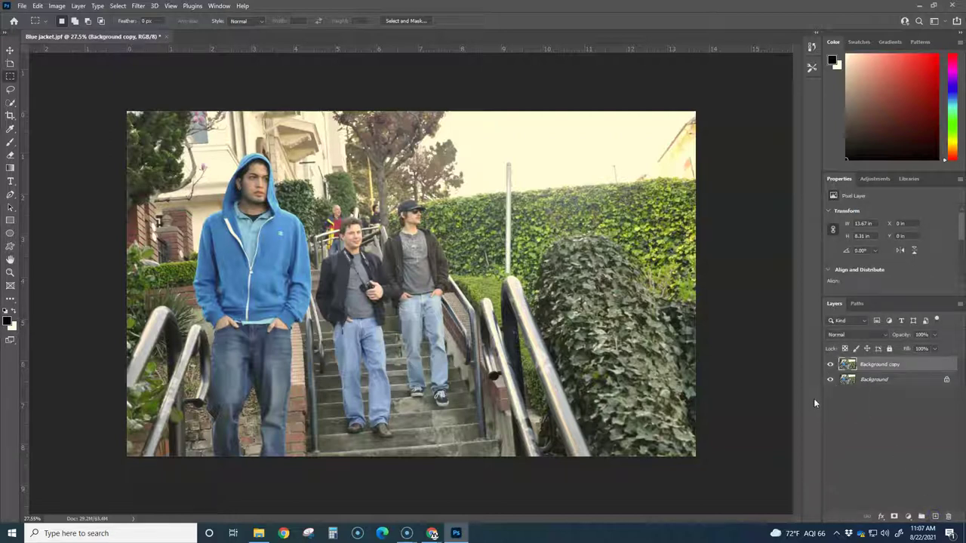
pyautogui.click(831, 379)
# Step: Remove the part of the pole standing against the sky with an enlarged, Content-Aware Spot Healing Brush
pyautogui.scroll(2, 517, 194)
pyautogui.scroll(4, 517, 195)
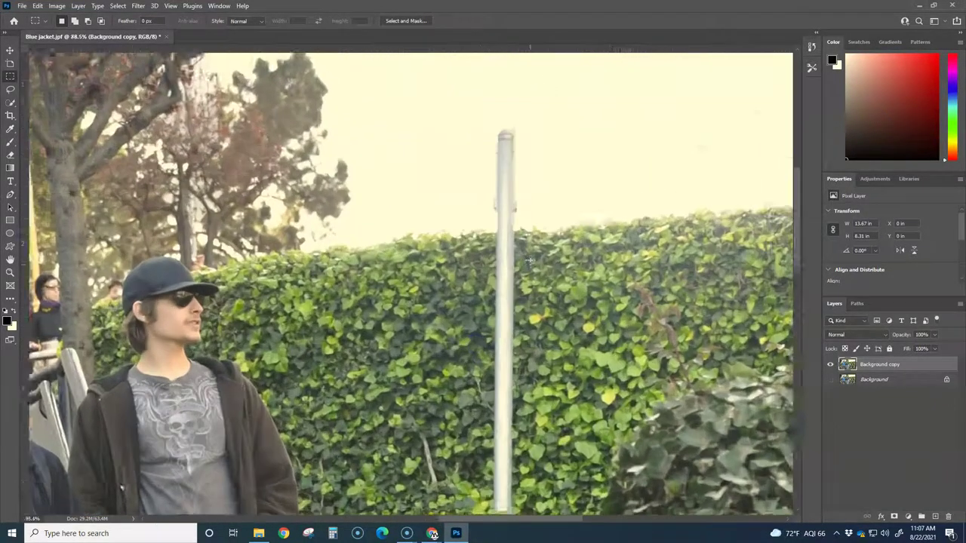
pyautogui.scroll(1, 530, 261)
pyautogui.moveTo(530, 262); pyautogui.dragTo(483, 355)
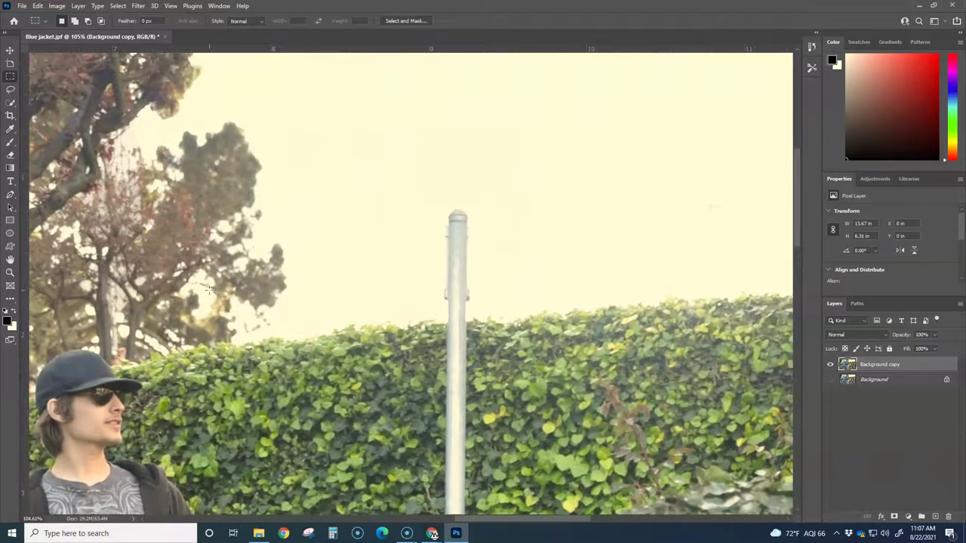
pyautogui.click(10, 300)
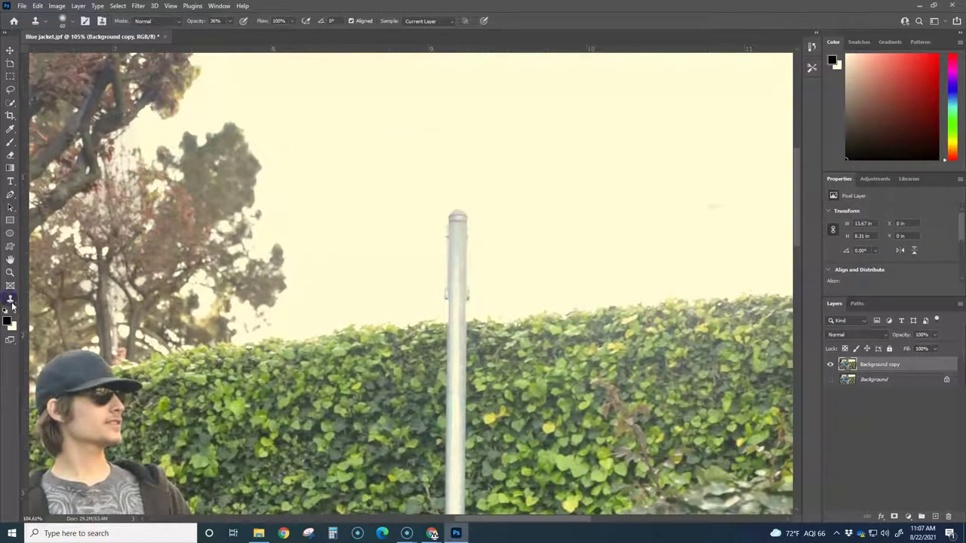
pyautogui.click(13, 305)
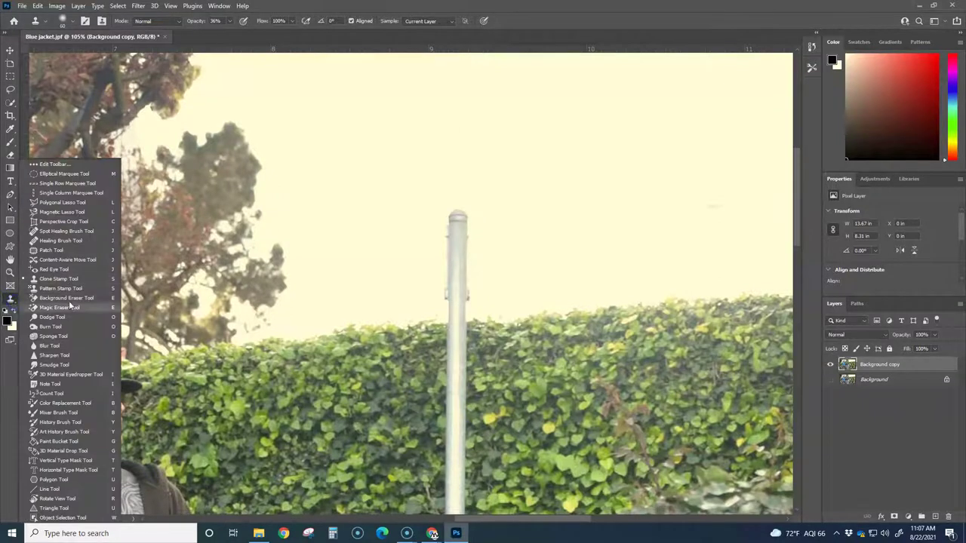
pyautogui.click(97, 231)
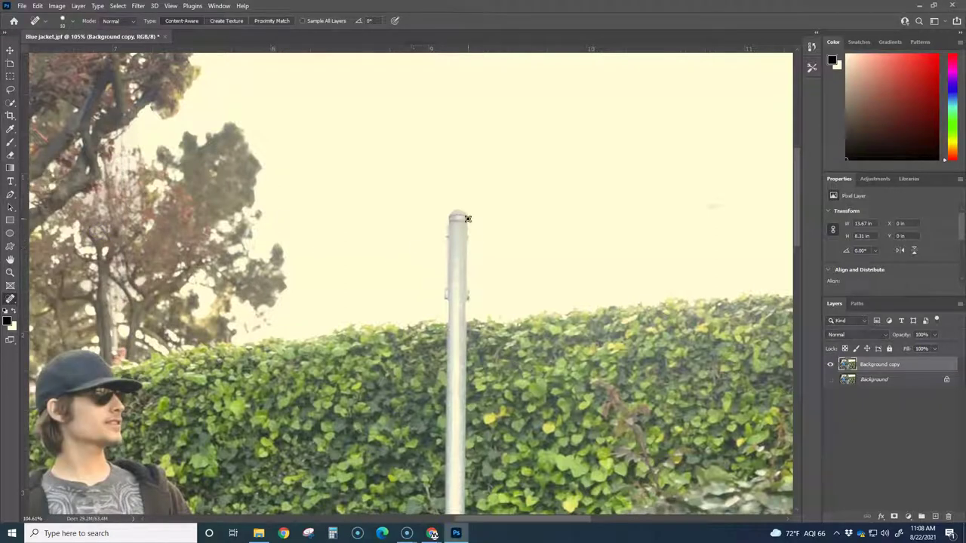
pyautogui.press(']')
pyautogui.press(']')
pyautogui.press(']')
pyautogui.press(']')
pyautogui.press(']')
pyautogui.press(']')
pyautogui.moveTo(458, 217); pyautogui.dragTo(458, 301)
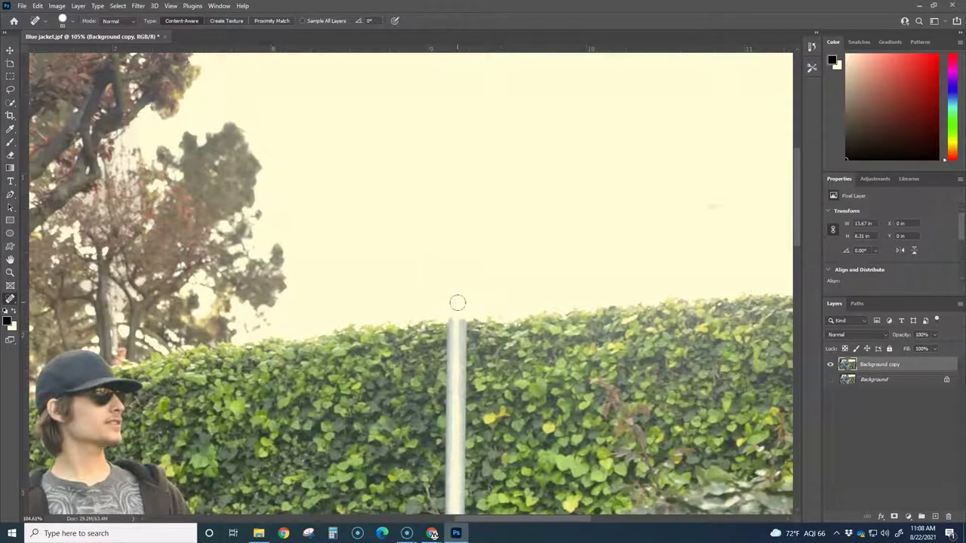
# Step: Heal away the rest of the pole in front of the ivy hedge, down to the handrail
pyautogui.scroll(-4, 469, 263)
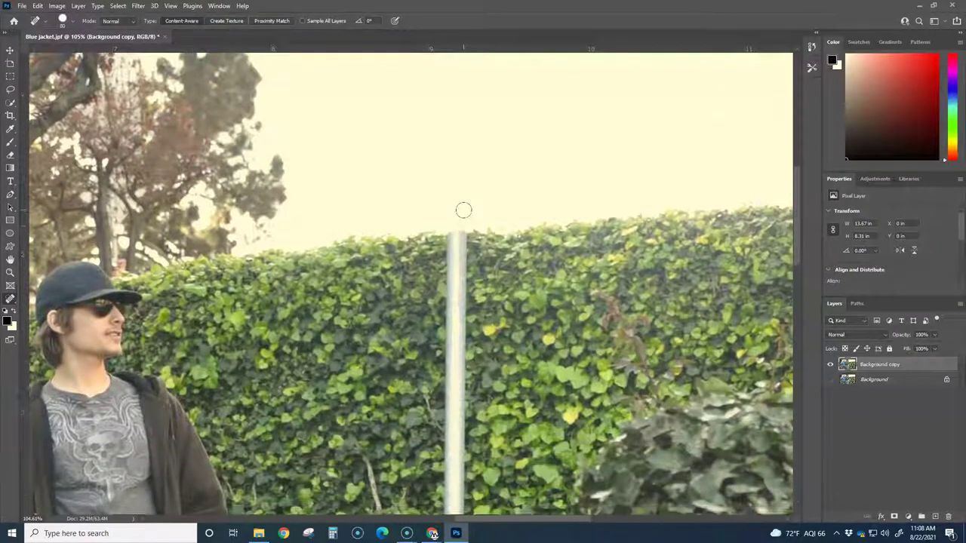
pyautogui.scroll(-1, 455, 166)
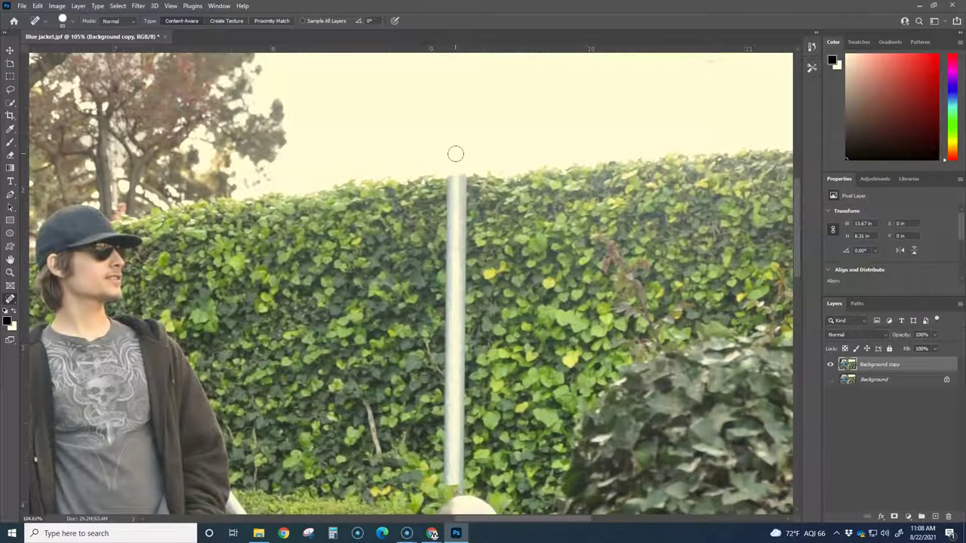
pyautogui.moveTo(456, 155); pyautogui.dragTo(455, 480)
# Step: Spot-heal the leftover pole fragments in the leaves just above the rounded top of the handrail
pyautogui.scroll(-4, 486, 423)
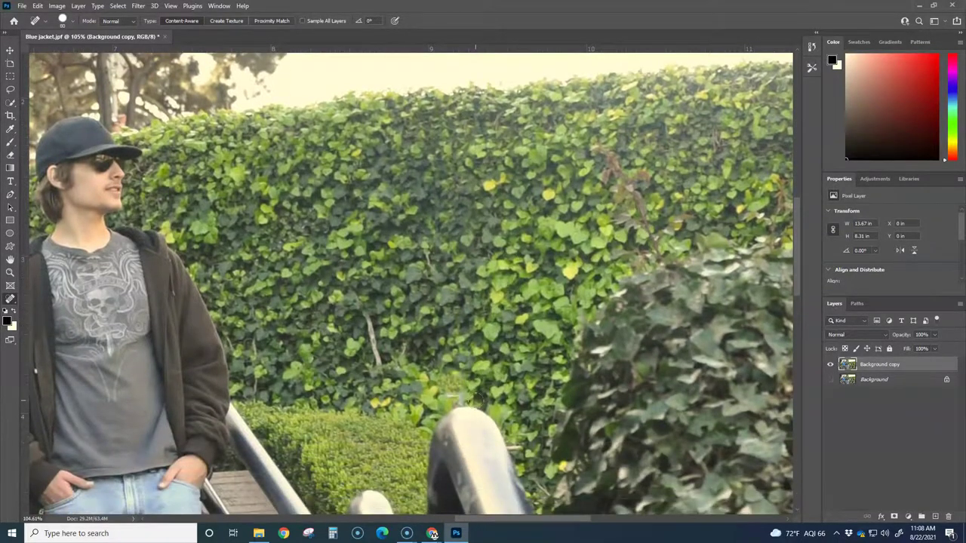
pyautogui.scroll(8, 465, 415)
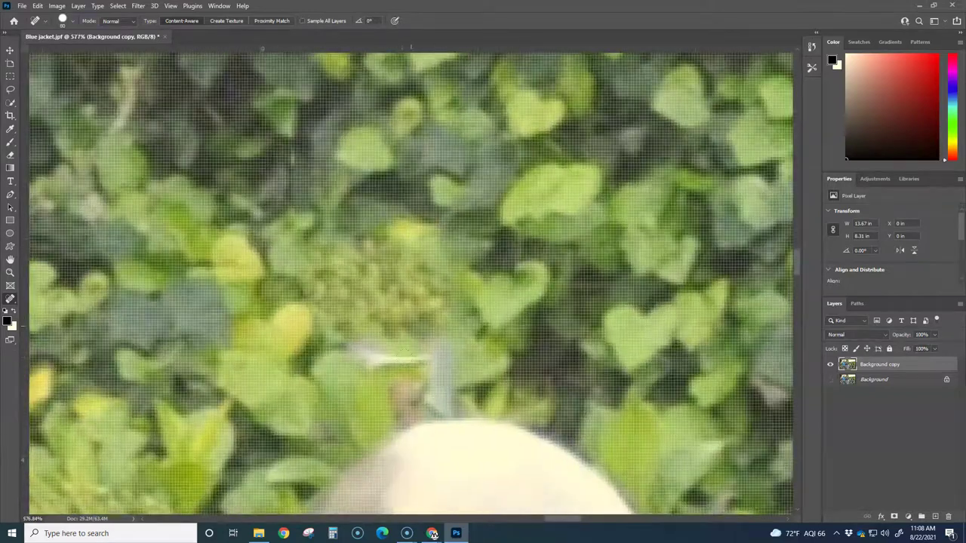
pyautogui.click(416, 303)
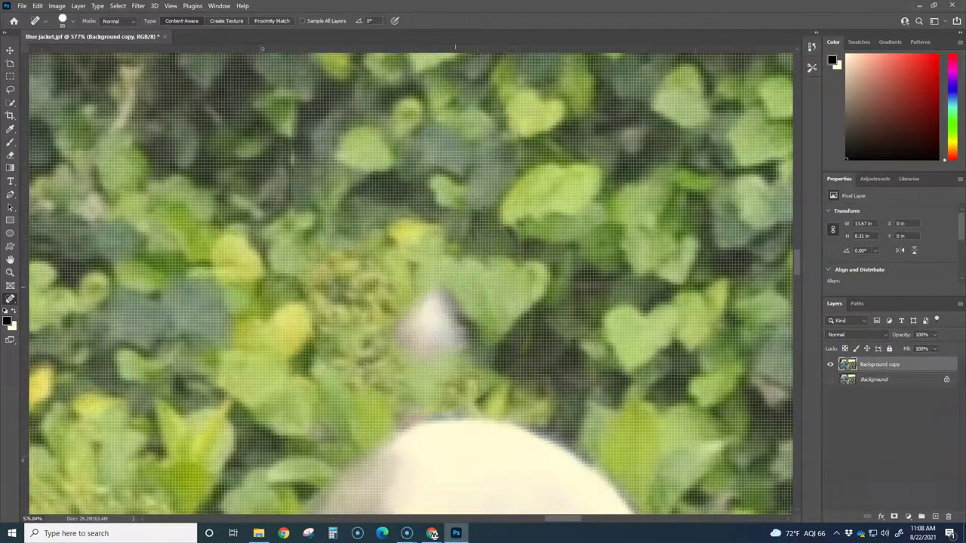
pyautogui.click(462, 286)
pyautogui.scroll(-8, 502, 257)
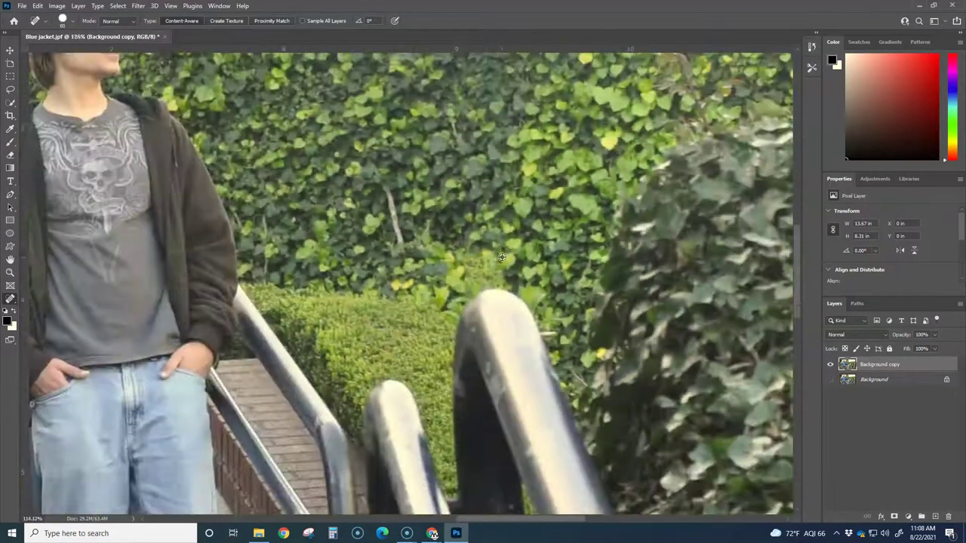
# Step: Spot-heal the dark-haired background head and the top of the rail post behind the man with the camera
pyautogui.scroll(-3, 502, 258)
pyautogui.scroll(3, 301, 221)
pyautogui.scroll(2, 377, 295)
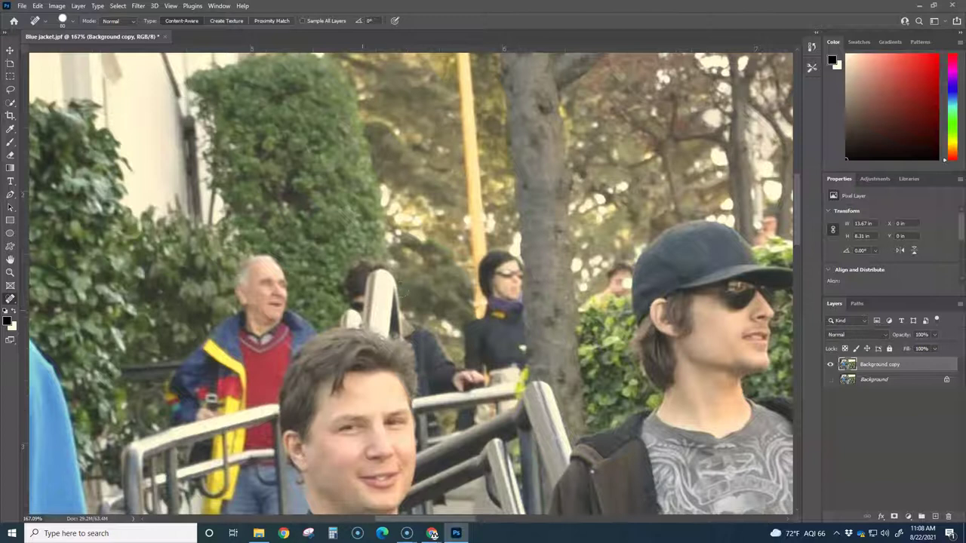
pyautogui.scroll(3, 382, 302)
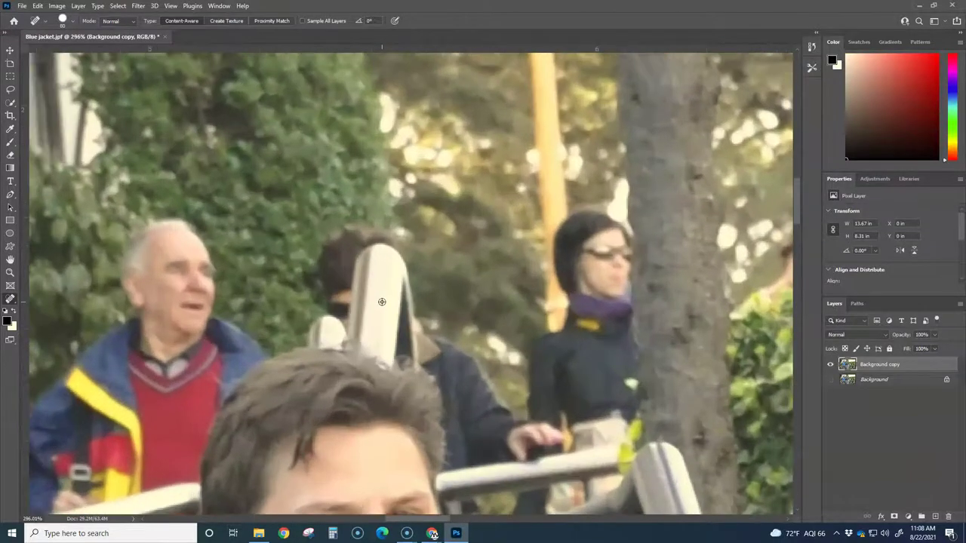
pyautogui.click(363, 243)
pyautogui.click(360, 267)
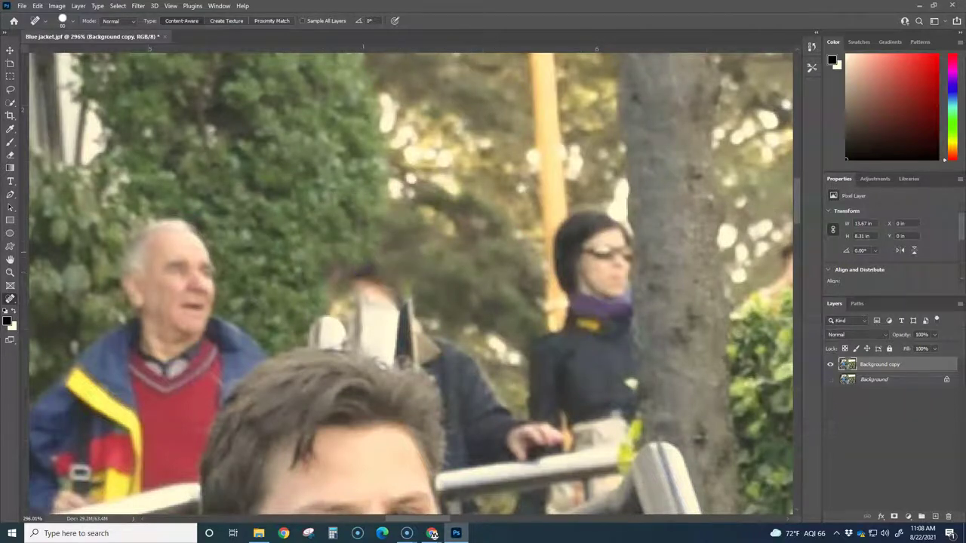
# Step: Heal over the head and shoulder of the older background man in the multicoloured jacket with a larger Spot Healing Brush
pyautogui.scroll(-5, 328, 242)
pyautogui.moveTo(330, 240); pyautogui.dragTo(559, 234)
pyautogui.scroll(4, 460, 262)
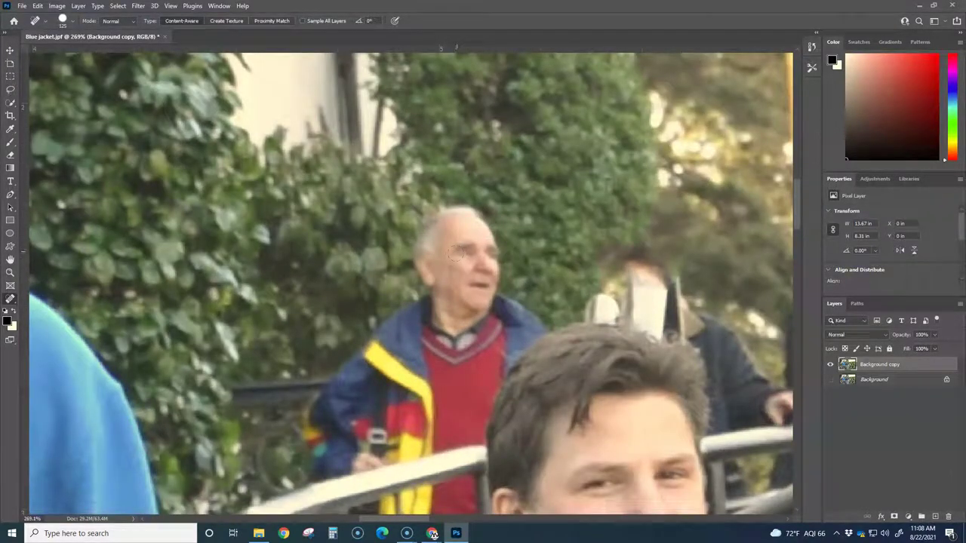
pyautogui.click(456, 245)
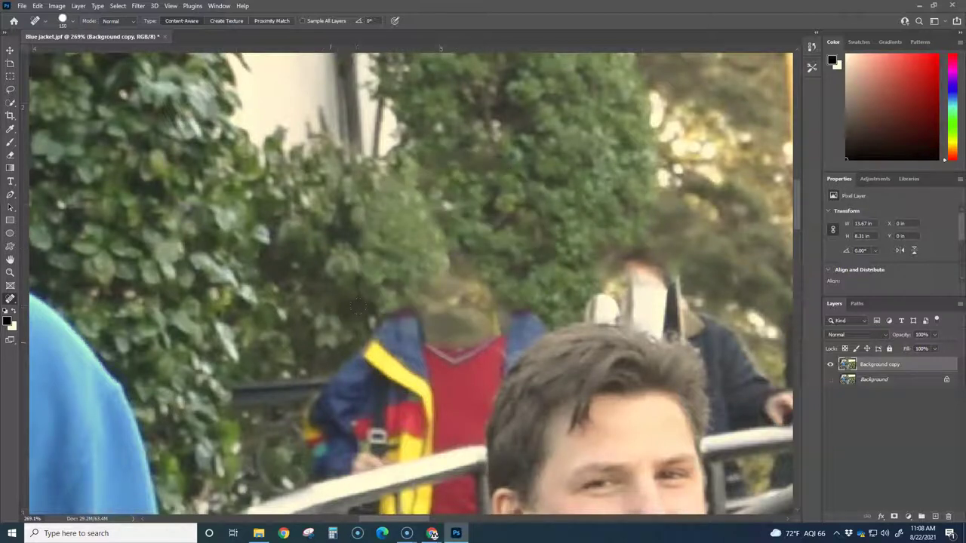
pyautogui.click(332, 343)
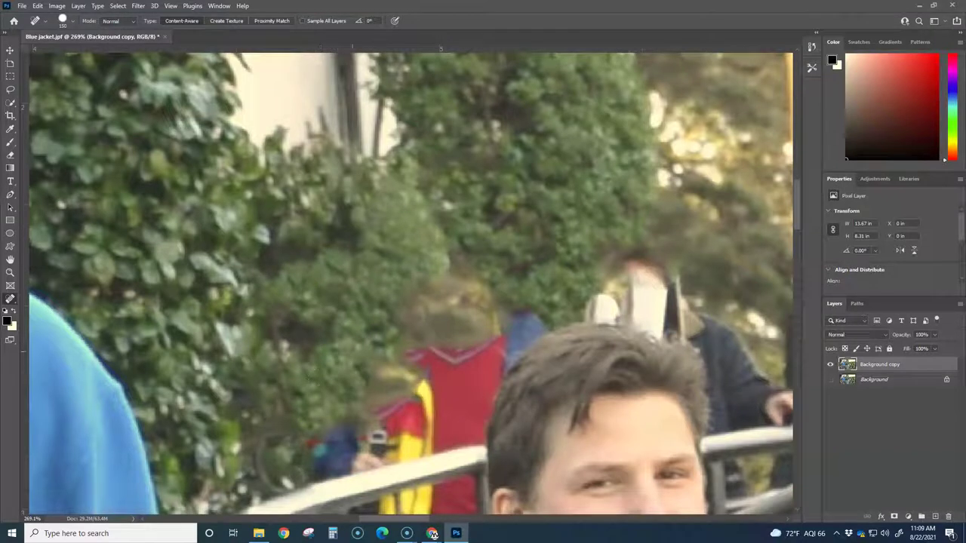
pyautogui.click(381, 329)
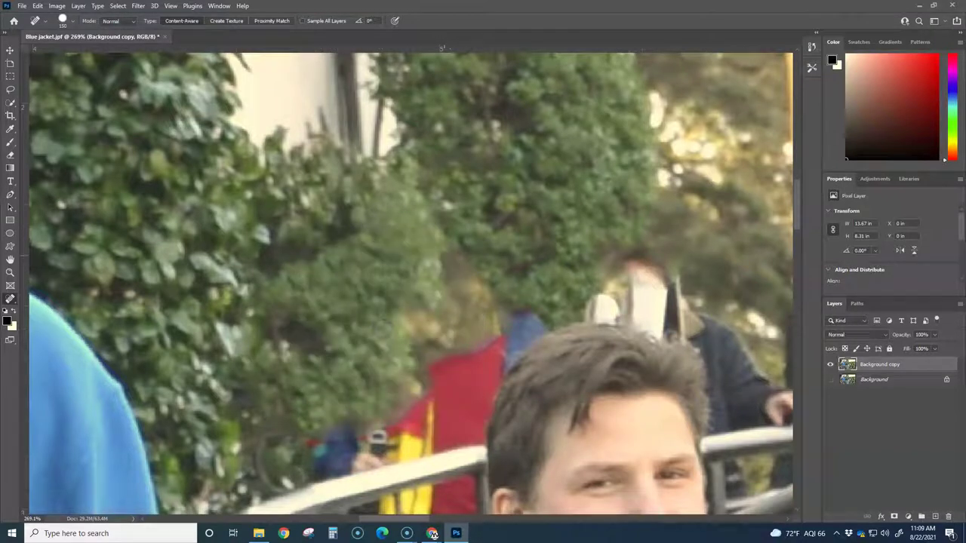
pyautogui.click(444, 256)
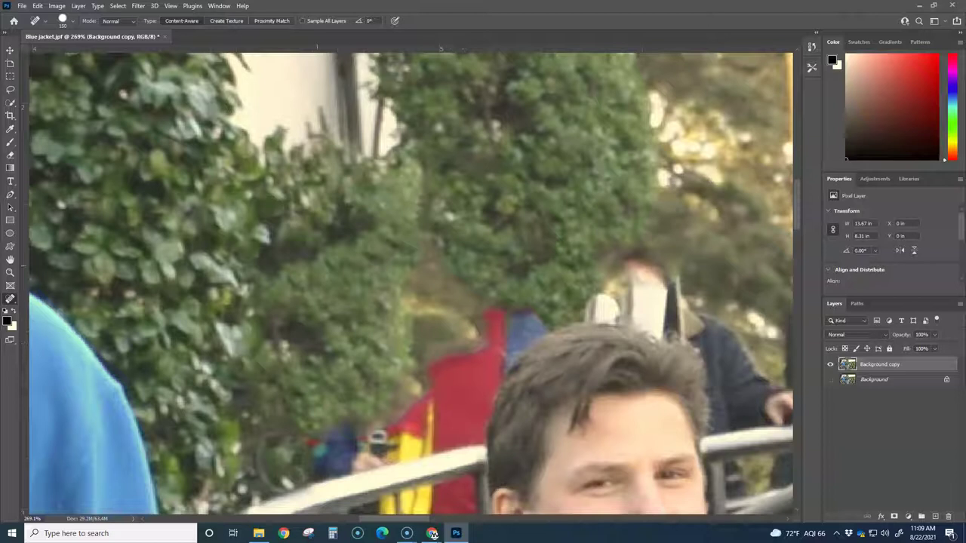
# Step: Clone nearby hedge foliage over the background man's neck and red sweater with the Clone Stamp tool at 36% opacity
pyautogui.rightClick(12, 304)
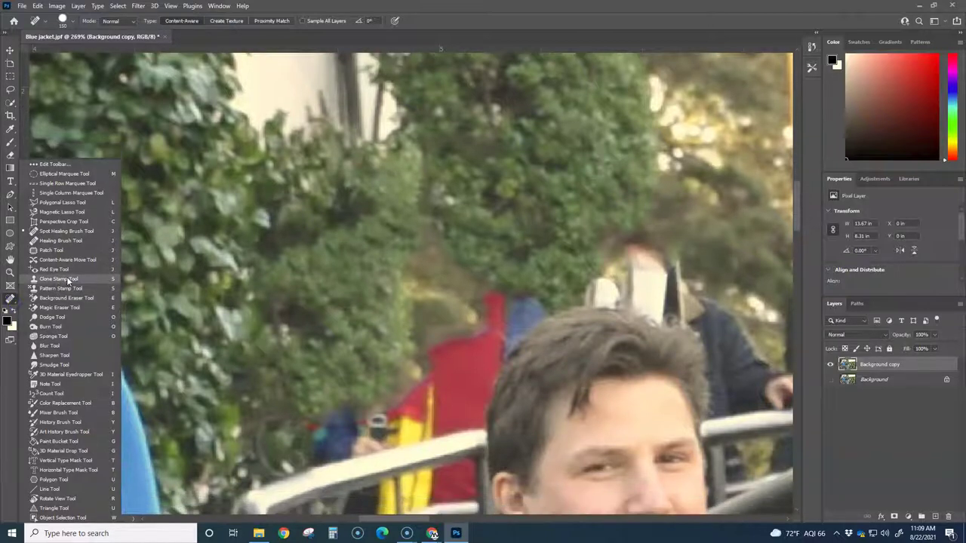
pyautogui.click(67, 278)
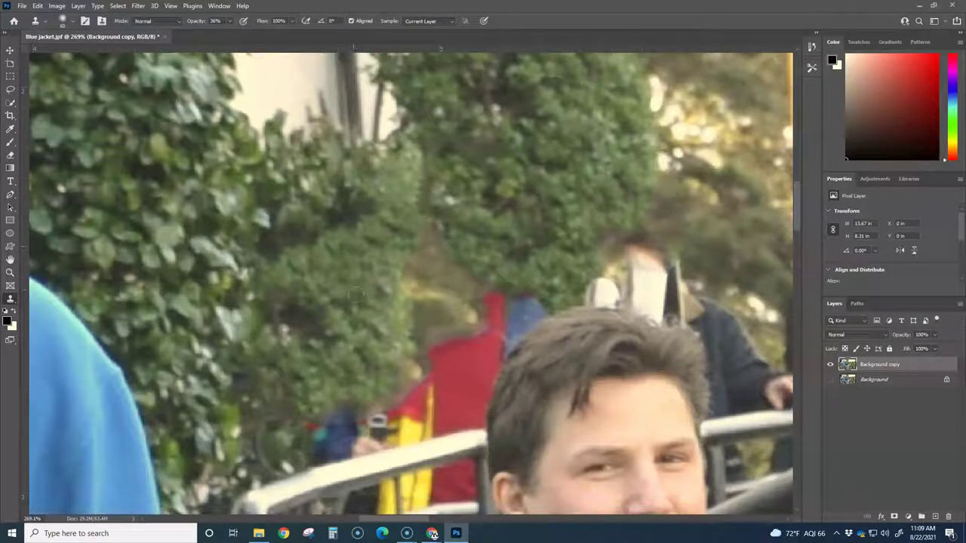
pyautogui.keyDown('alt'); pyautogui.click(483, 145); pyautogui.keyUp('alt')
pyautogui.moveTo(457, 203)
pyautogui.mouseDown()
pyautogui.moveTo(439, 236)
pyautogui.moveTo(462, 261)
pyautogui.moveTo(425, 271)
pyautogui.moveTo(463, 273)
pyautogui.moveTo(439, 294)
pyautogui.moveTo(470, 303)
pyautogui.moveTo(449, 318)
pyautogui.moveTo(460, 299)
pyautogui.moveTo(487, 308)
pyautogui.moveTo(472, 321)
pyautogui.moveTo(516, 296)
pyautogui.moveTo(440, 346)
pyautogui.mouseUp()
pyautogui.keyDown('alt'); pyautogui.click(508, 177); pyautogui.keyUp('alt')
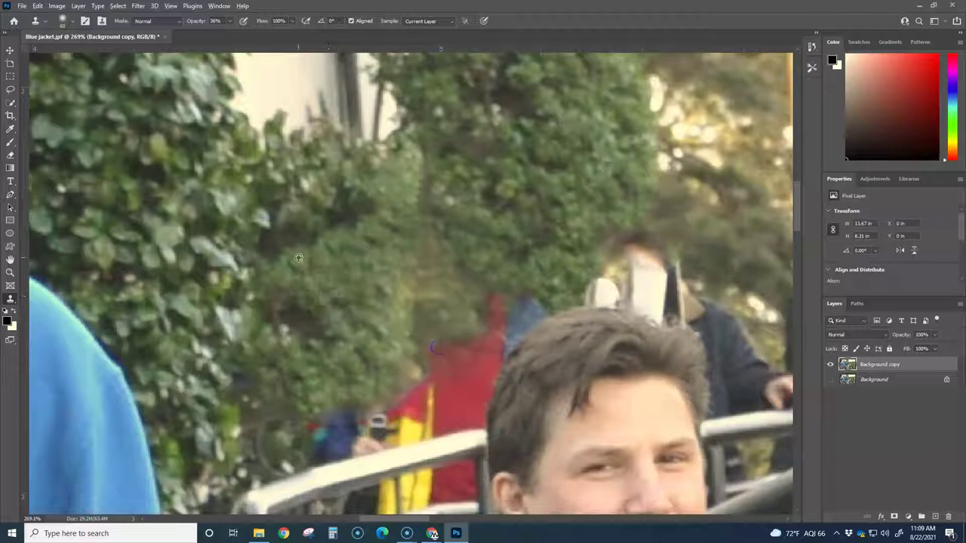
# Step: Set the Clone Stamp opacity to 100% and clone foliage over more of the red sweater and the blurry patch above it
pyautogui.click(229, 21)
pyautogui.moveTo(230, 35); pyautogui.dragTo(263, 34)
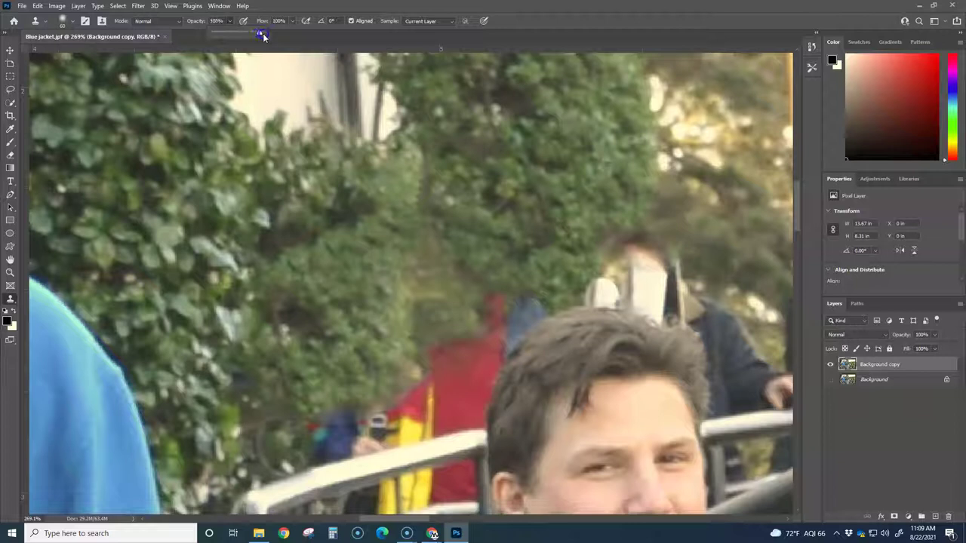
pyautogui.click(315, 254)
pyautogui.moveTo(385, 249)
pyautogui.mouseDown()
pyautogui.moveTo(440, 297)
pyautogui.moveTo(453, 327)
pyautogui.moveTo(430, 378)
pyautogui.moveTo(423, 370)
pyautogui.mouseUp()
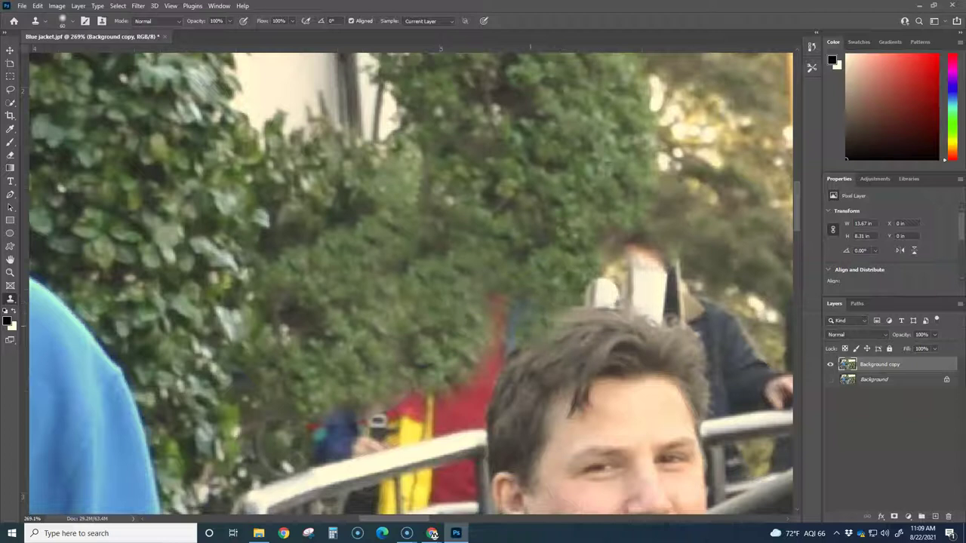
pyautogui.click(505, 291)
# Step: Quick-select the foliage and remaining jacket area, bounded by the top handrail and the foreground man's hair
pyautogui.click(10, 75)
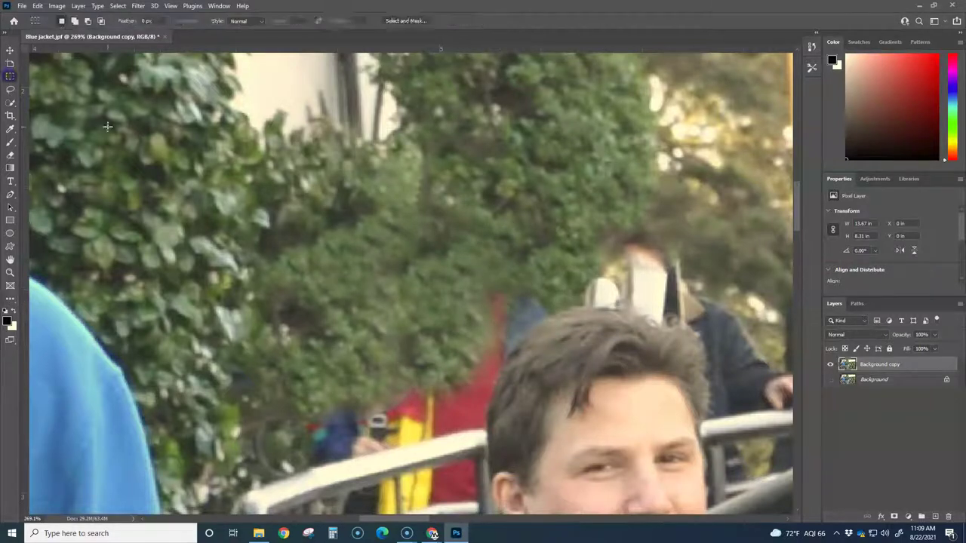
pyautogui.scroll(-4, 503, 330)
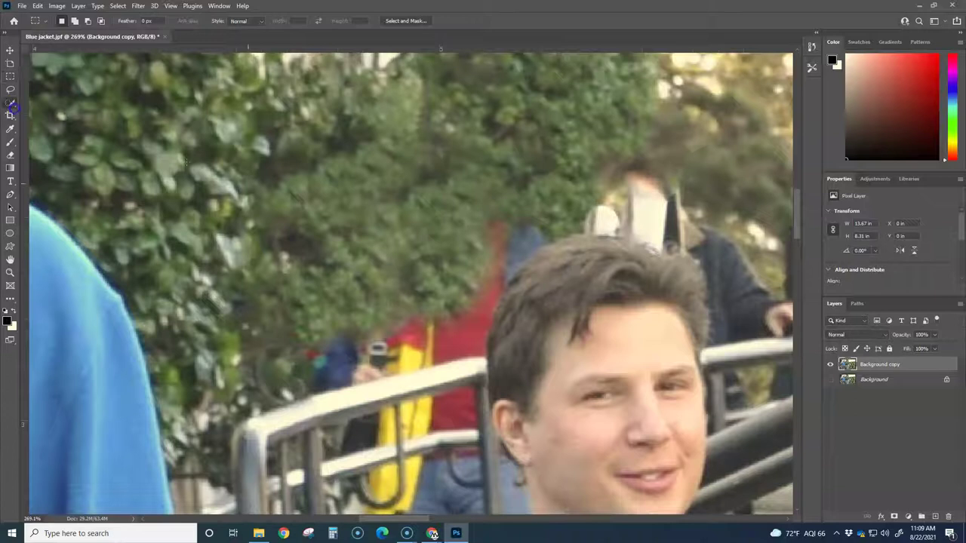
pyautogui.moveTo(568, 217)
pyautogui.mouseDown()
pyautogui.moveTo(523, 235)
pyautogui.moveTo(494, 261)
pyautogui.moveTo(520, 253)
pyautogui.moveTo(496, 262)
pyautogui.mouseUp()
pyautogui.press(']')
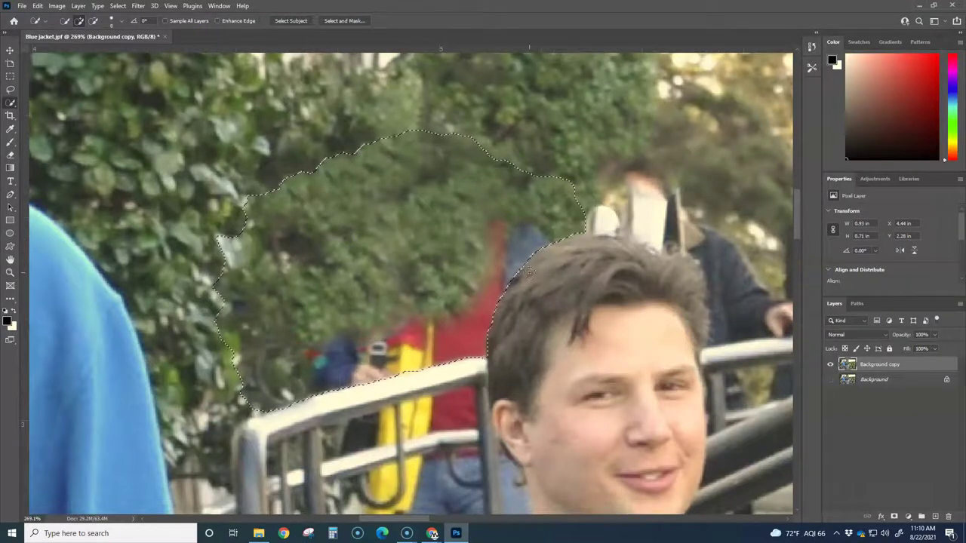
# Step: Clone hedge foliage inside the selection over the remaining red sweater and jacket above the handrail
pyautogui.click(11, 299)
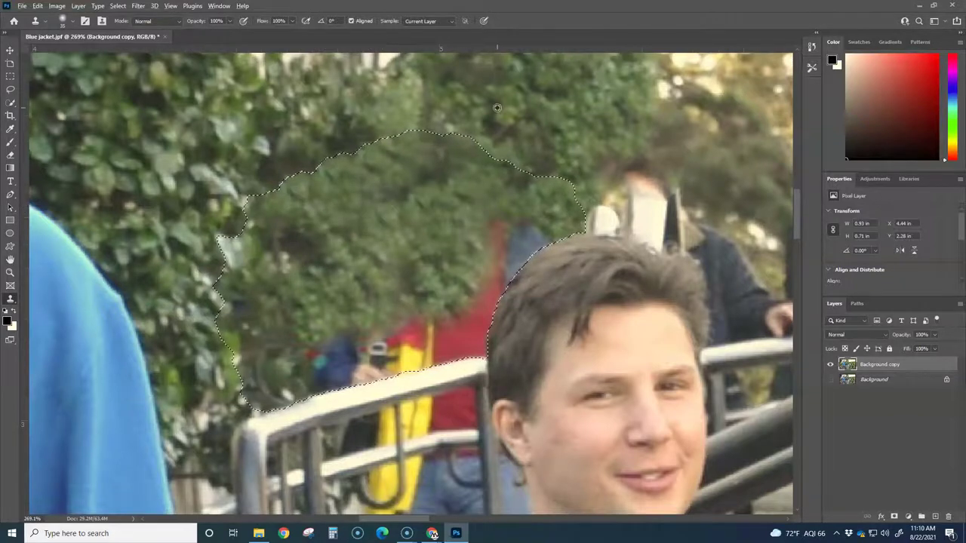
pyautogui.moveTo(489, 267); pyautogui.dragTo(505, 213)
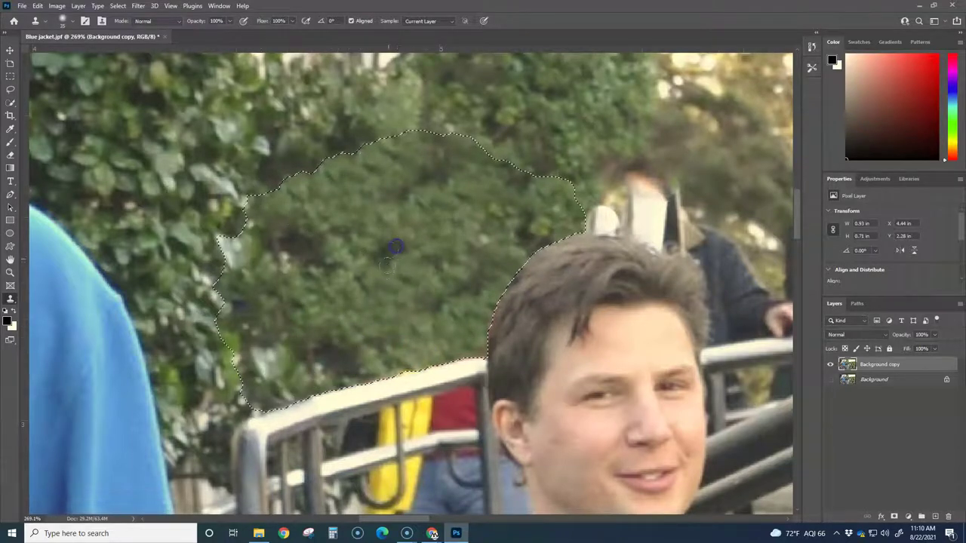
pyautogui.click(10, 77)
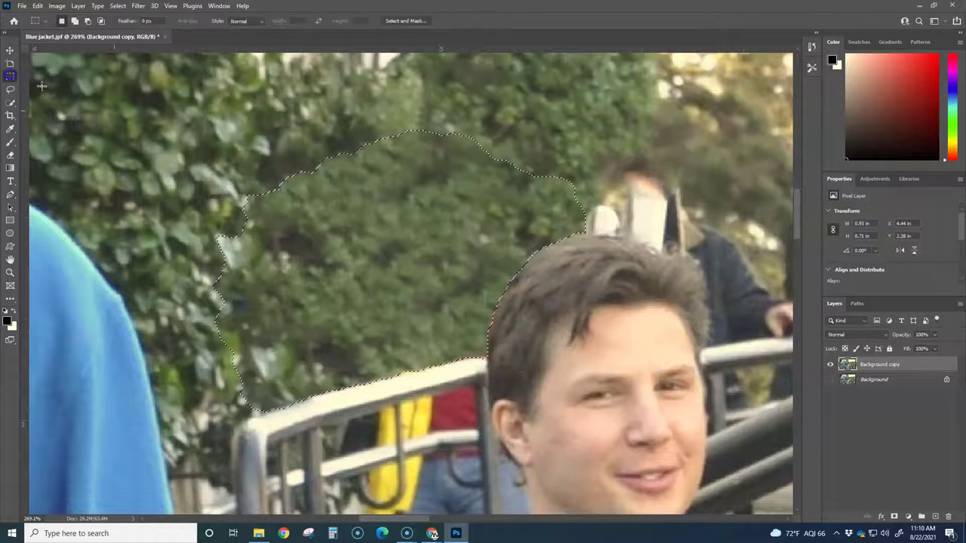
# Step: Clear the selection and quick-select the two background people with the surrounding foliage between the hedge and the tree trunk
pyautogui.click(258, 131)
pyautogui.scroll(-5, 409, 211)
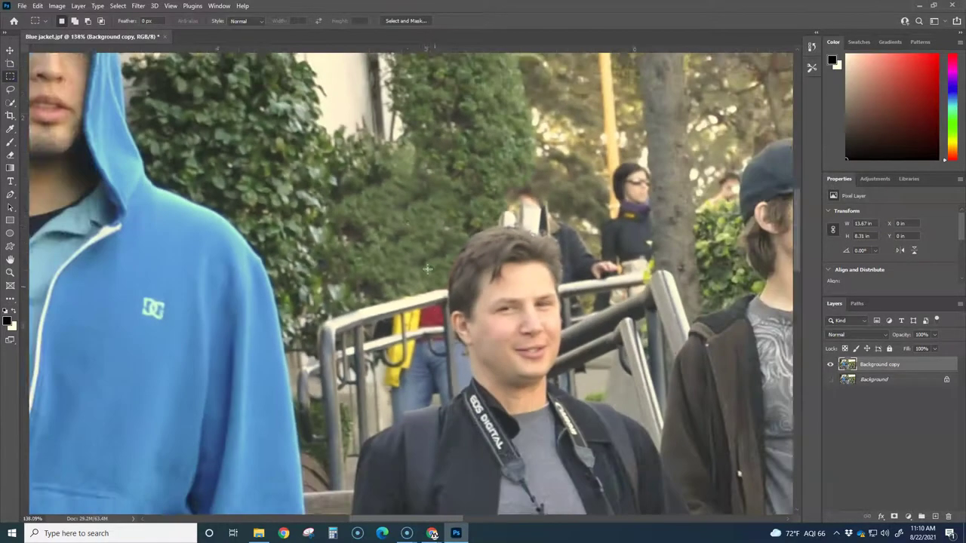
pyautogui.scroll(6, 510, 311)
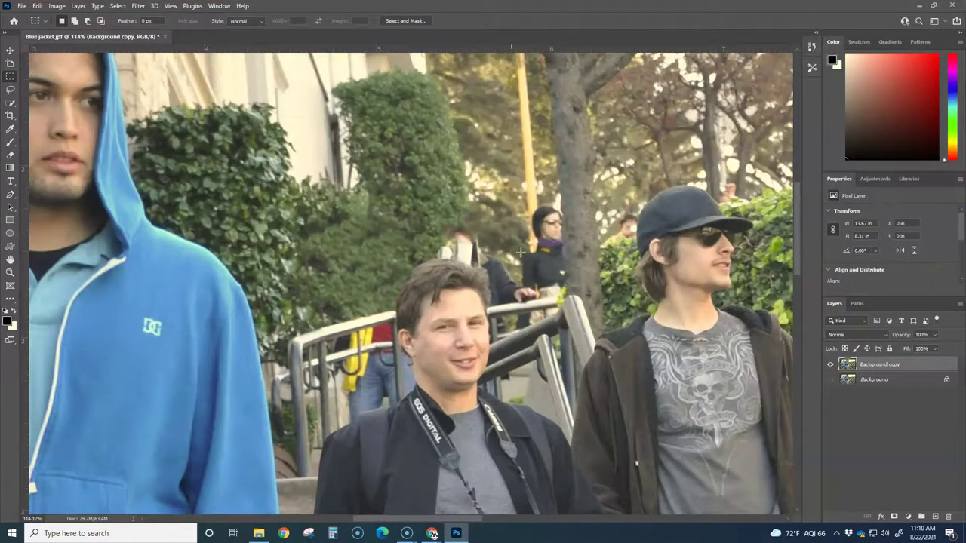
pyautogui.scroll(6, 499, 261)
pyautogui.scroll(2, 498, 262)
pyautogui.moveTo(500, 281); pyautogui.dragTo(312, 294)
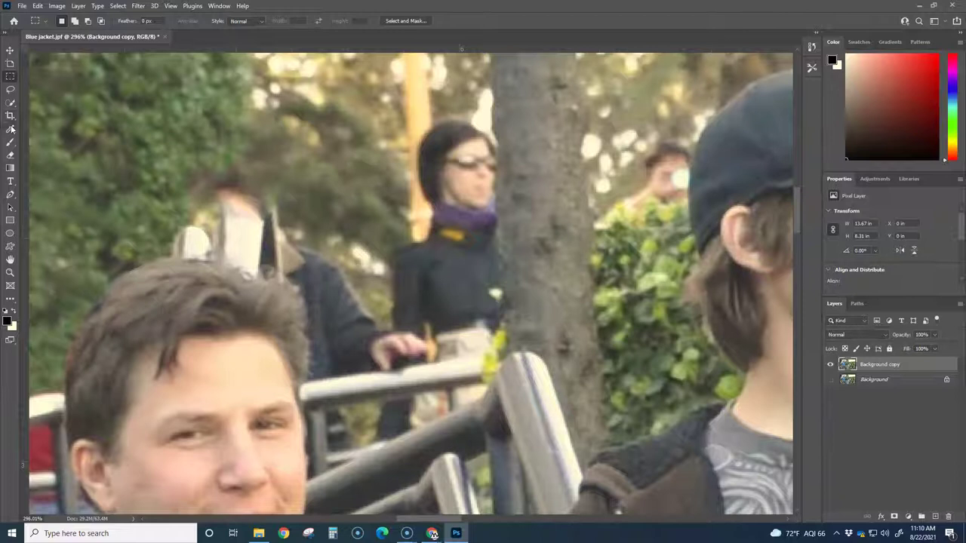
pyautogui.click(11, 103)
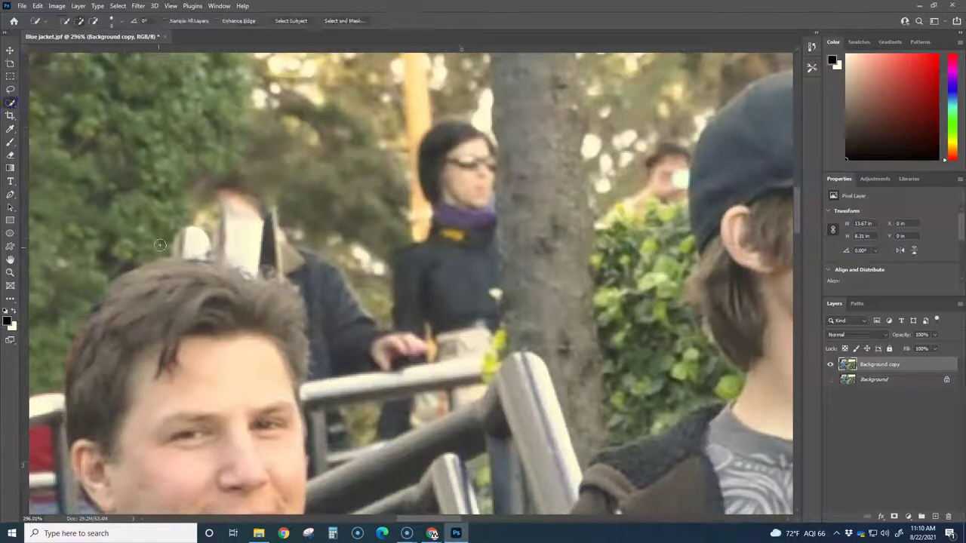
pyautogui.moveTo(158, 247)
pyautogui.mouseDown()
pyautogui.moveTo(309, 285)
pyautogui.moveTo(347, 340)
pyautogui.moveTo(460, 347)
pyautogui.moveTo(489, 321)
pyautogui.moveTo(489, 181)
pyautogui.moveTo(424, 155)
pyautogui.moveTo(410, 114)
pyautogui.moveTo(196, 121)
pyautogui.moveTo(131, 133)
pyautogui.moveTo(114, 168)
pyautogui.moveTo(290, 201)
pyautogui.mouseUp()
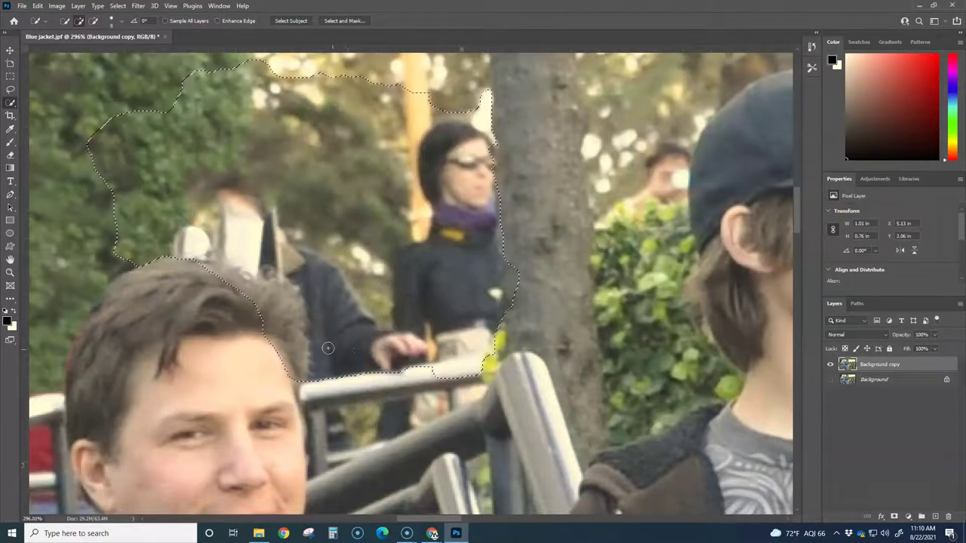
# Step: Subtract the foreground man's hair and the top handrail from the selection around the background people
pyautogui.press('alt')
pyautogui.press('alt')
pyautogui.moveTo(292, 345)
pyautogui.mouseDown()
pyautogui.moveTo(264, 299)
pyautogui.moveTo(233, 291)
pyautogui.mouseUp()
pyautogui.moveTo(279, 356); pyautogui.dragTo(296, 383)
pyautogui.moveTo(227, 282); pyautogui.dragTo(192, 277)
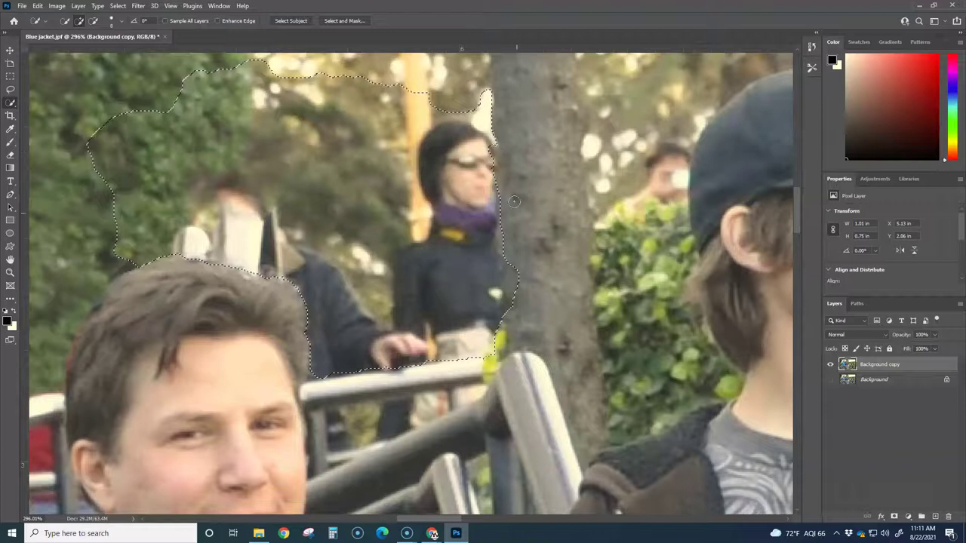
# Step: Clone nearby foliage over the two background people inside the selection with the Clone Stamp tool at 100% opacity, and deselect
pyautogui.scroll(-4, 366, 272)
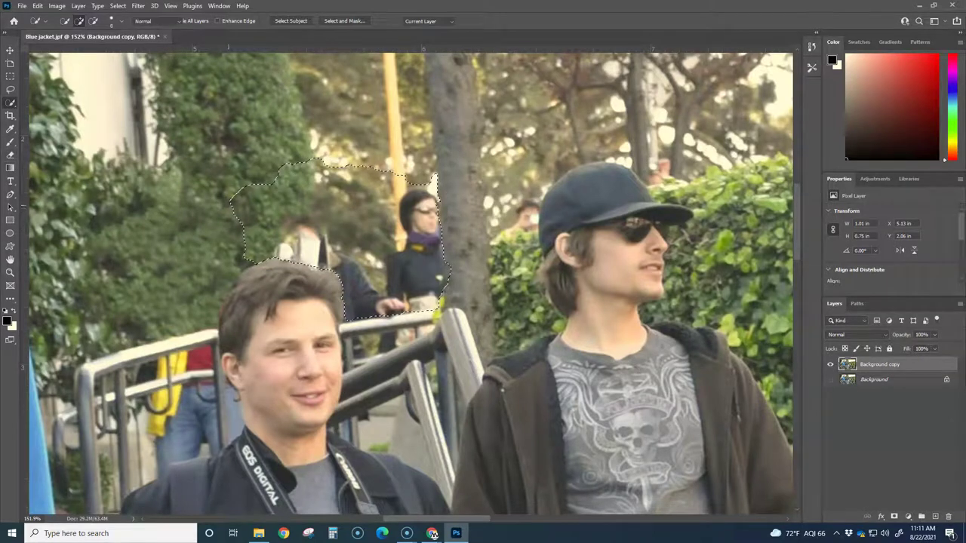
pyautogui.press('s')
pyautogui.keyDown('alt'); pyautogui.click(399, 122); pyautogui.keyUp('alt')
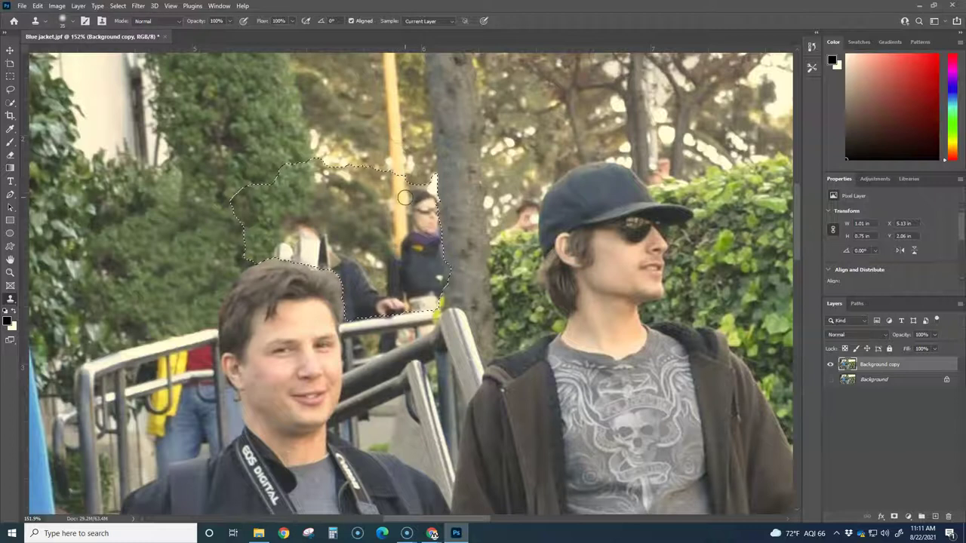
pyautogui.moveTo(418, 197)
pyautogui.mouseDown()
pyautogui.moveTo(415, 168)
pyautogui.moveTo(416, 198)
pyautogui.mouseUp()
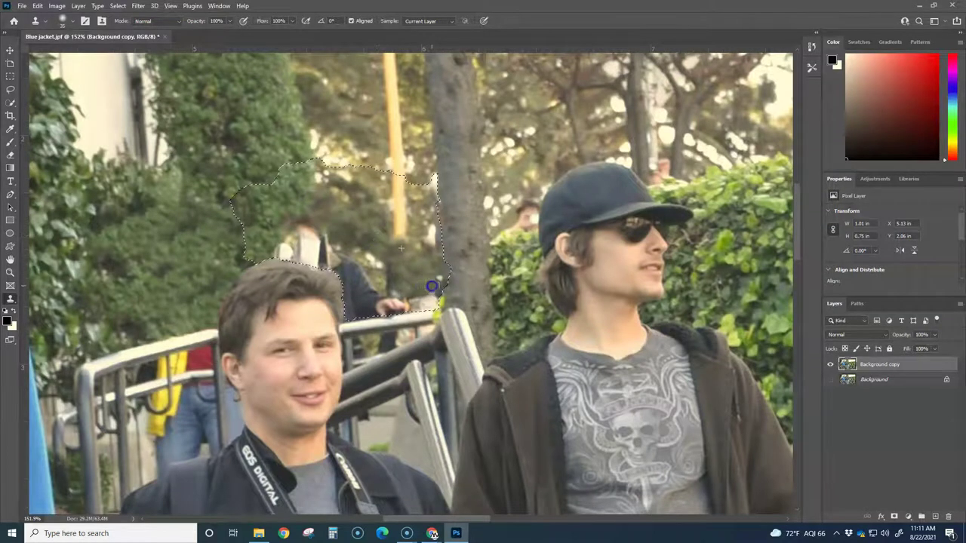
pyautogui.keyDown('alt'); pyautogui.click(418, 259); pyautogui.keyUp('alt')
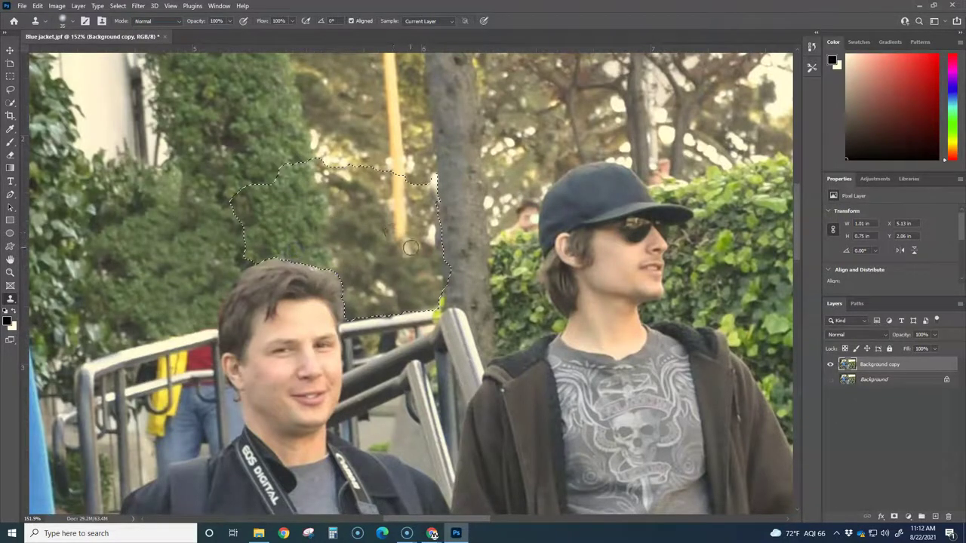
pyautogui.click(10, 76)
pyautogui.click(159, 141)
# Step: Try to clone the concrete wall over the background person's jeans without a selection, and undo the strokes
pyautogui.scroll(-15, 372, 267)
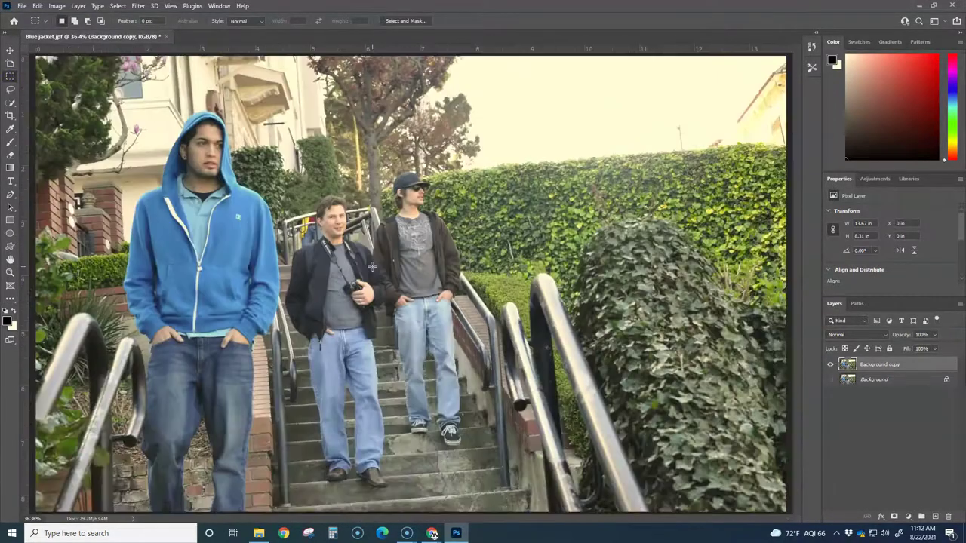
pyautogui.scroll(6, 329, 252)
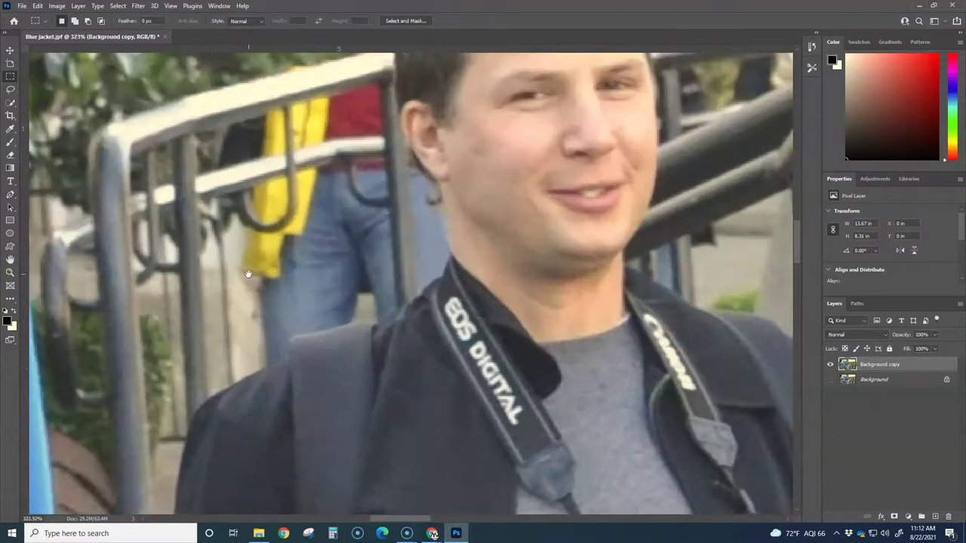
pyautogui.moveTo(248, 273); pyautogui.dragTo(324, 200)
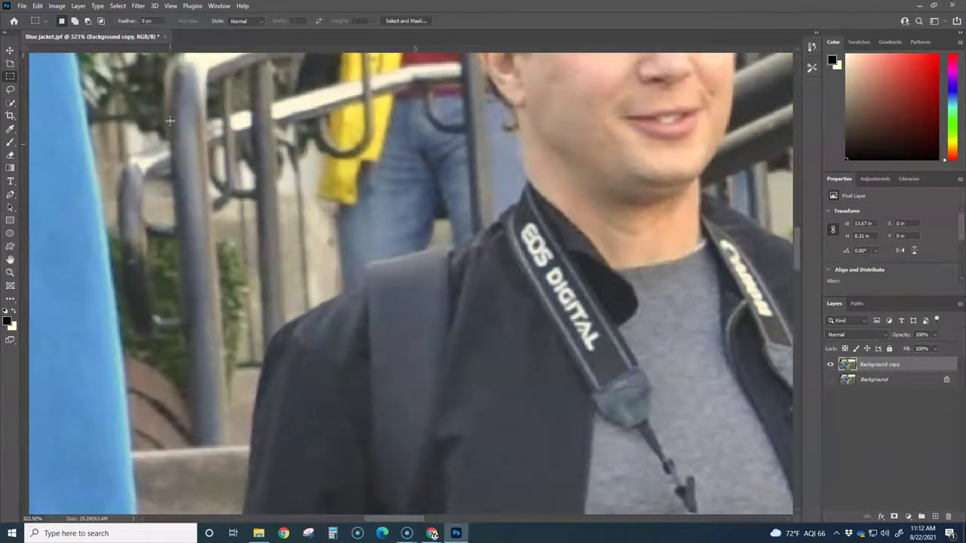
pyautogui.press('s')
pyautogui.moveTo(367, 172); pyautogui.dragTo(383, 181)
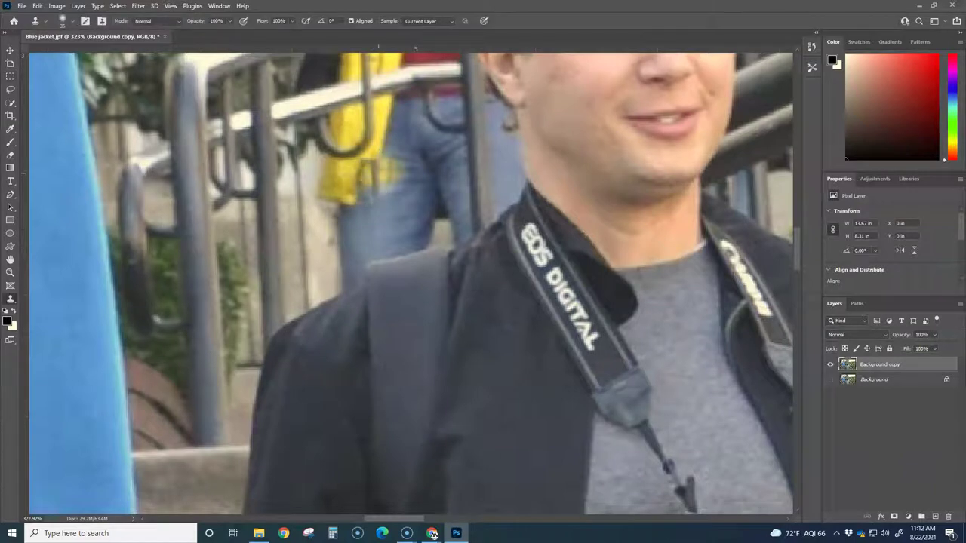
pyautogui.keyDown('alt'); pyautogui.click(319, 247); pyautogui.keyUp('alt')
pyautogui.moveTo(337, 235)
pyautogui.mouseDown()
pyautogui.moveTo(385, 221)
pyautogui.moveTo(352, 246)
pyautogui.moveTo(403, 221)
pyautogui.moveTo(445, 238)
pyautogui.mouseUp()
pyautogui.keyDown('alt'); pyautogui.click(318, 244); pyautogui.keyUp('alt')
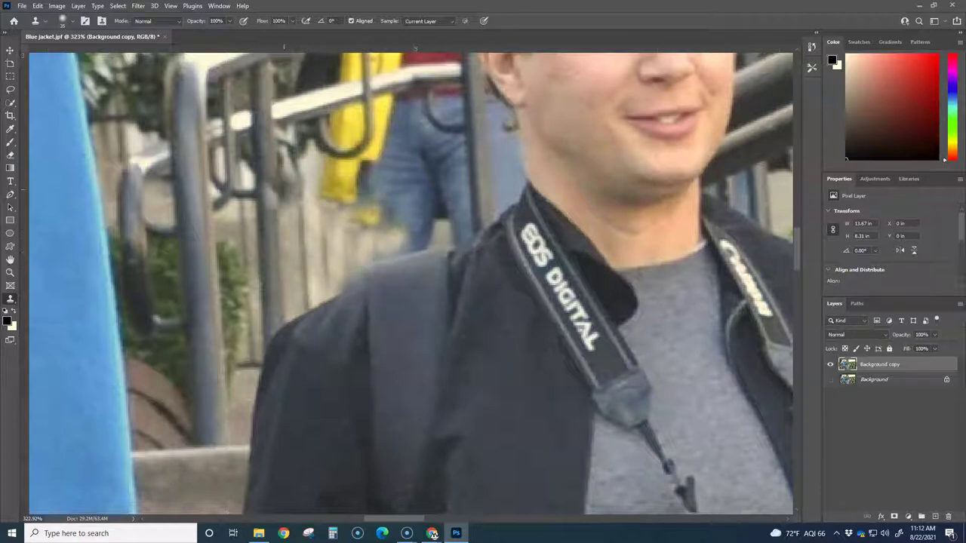
pyautogui.hotkey('ctrl', 'z')
pyautogui.hotkey('ctrl', 'z')
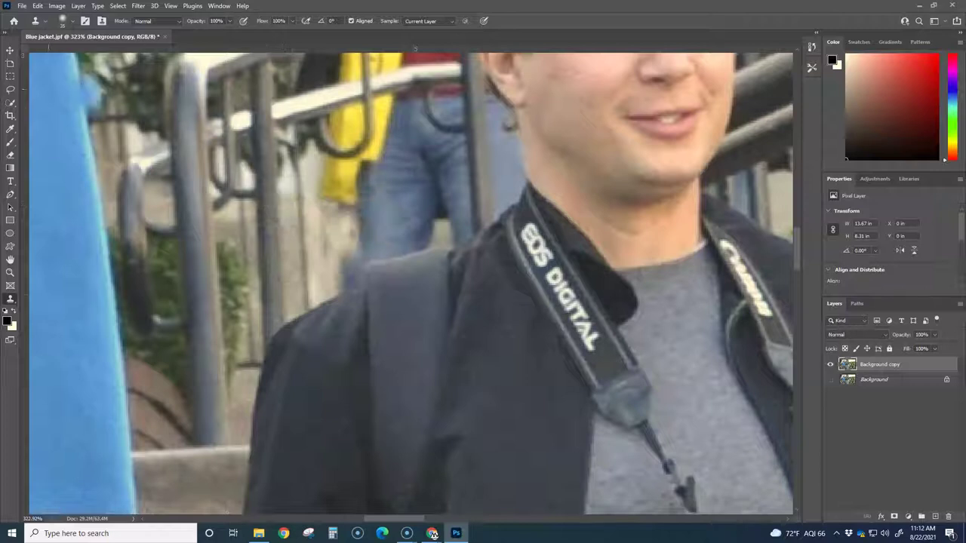
# Step: Quick-select the railing, wall and foliage area between the blue jacket and the foreground man, including the hedge above the handrail
pyautogui.press('w')
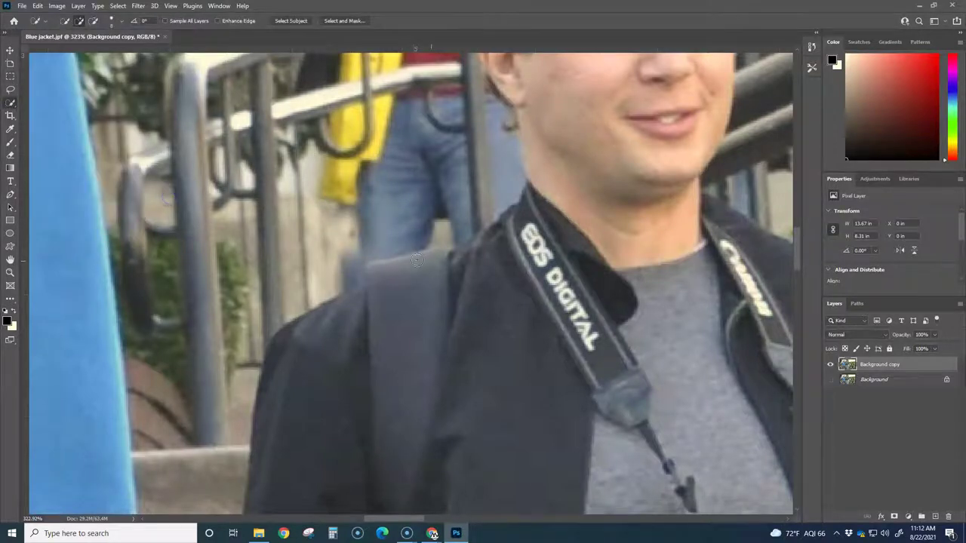
pyautogui.moveTo(464, 257)
pyautogui.mouseDown()
pyautogui.moveTo(520, 182)
pyautogui.moveTo(514, 146)
pyautogui.moveTo(483, 91)
pyautogui.moveTo(443, 70)
pyautogui.moveTo(270, 95)
pyautogui.moveTo(210, 144)
pyautogui.moveTo(346, 105)
pyautogui.moveTo(429, 111)
pyautogui.moveTo(332, 153)
pyautogui.moveTo(209, 280)
pyautogui.mouseUp()
pyautogui.press('space')
pyautogui.moveTo(383, 304); pyautogui.dragTo(382, 262)
pyautogui.scroll(1, 391, 288)
pyautogui.scroll(-3, 390, 289)
pyautogui.scroll(-1, 390, 288)
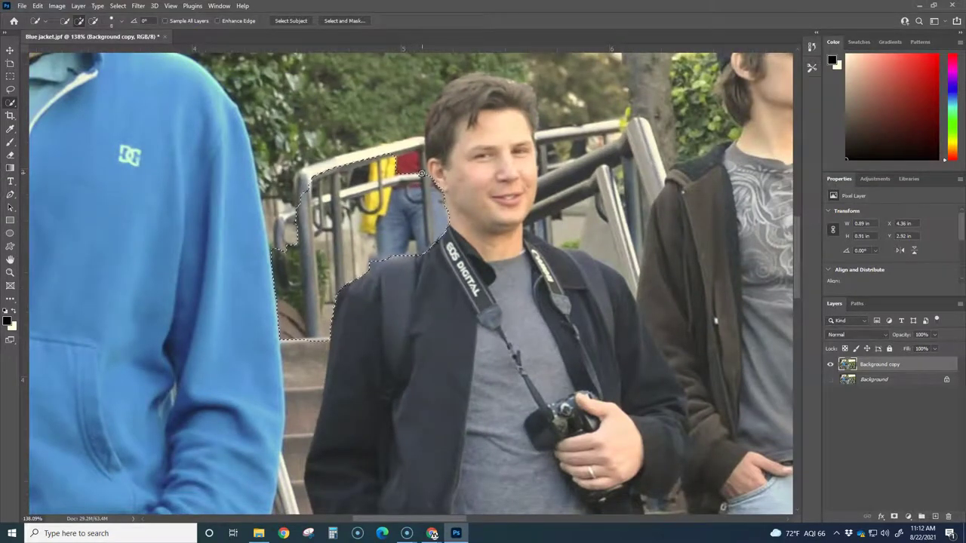
pyautogui.moveTo(392, 95); pyautogui.dragTo(344, 92)
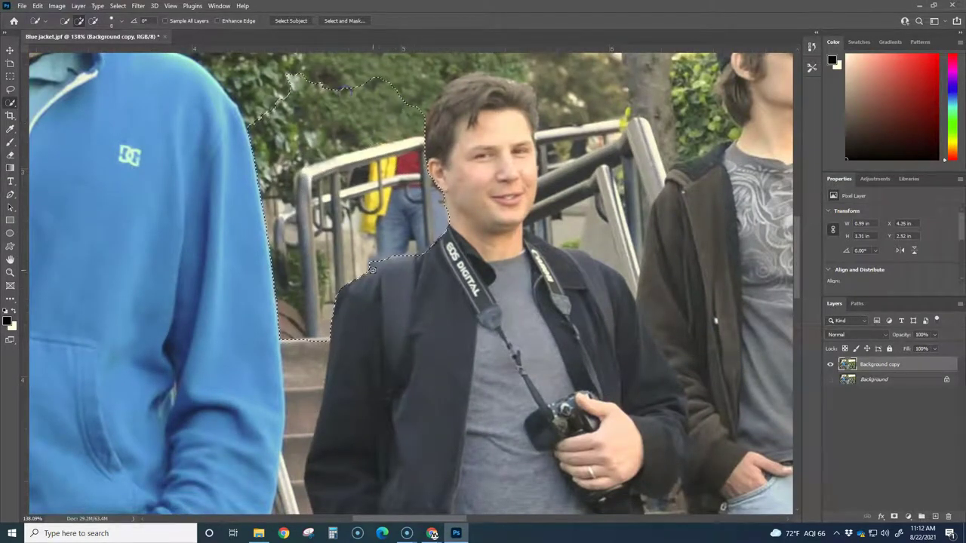
# Step: Clone the wall inside the selection over the lower jeans above the foreground man's shoulder
pyautogui.scroll(1, 376, 269)
pyautogui.scroll(4, 375, 270)
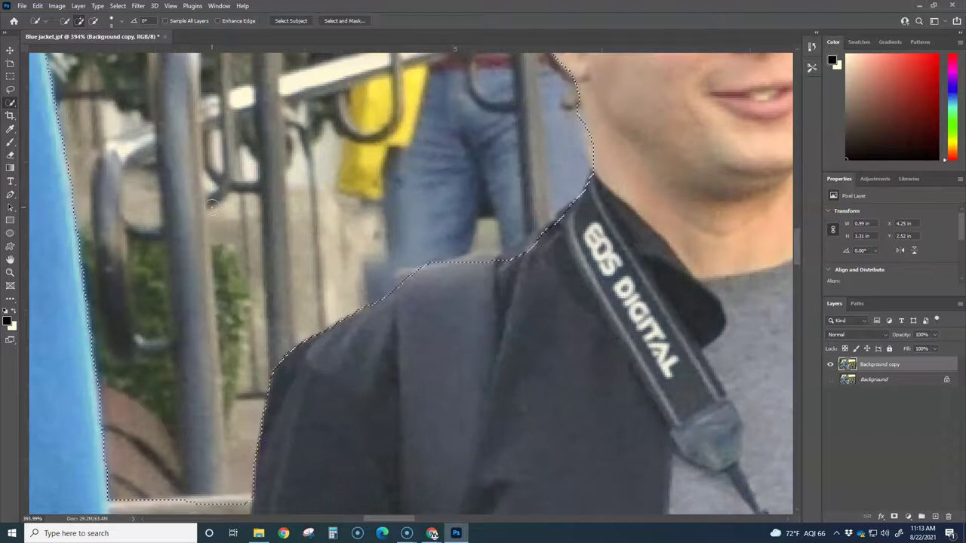
pyautogui.press('s')
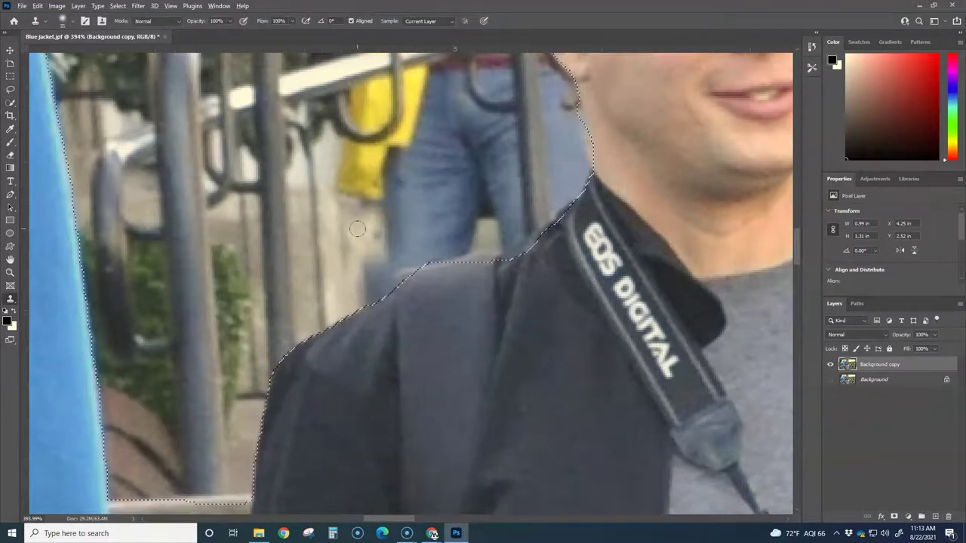
pyautogui.keyDown('alt'); pyautogui.click(334, 235); pyautogui.keyUp('alt')
pyautogui.moveTo(379, 237); pyautogui.dragTo(415, 225)
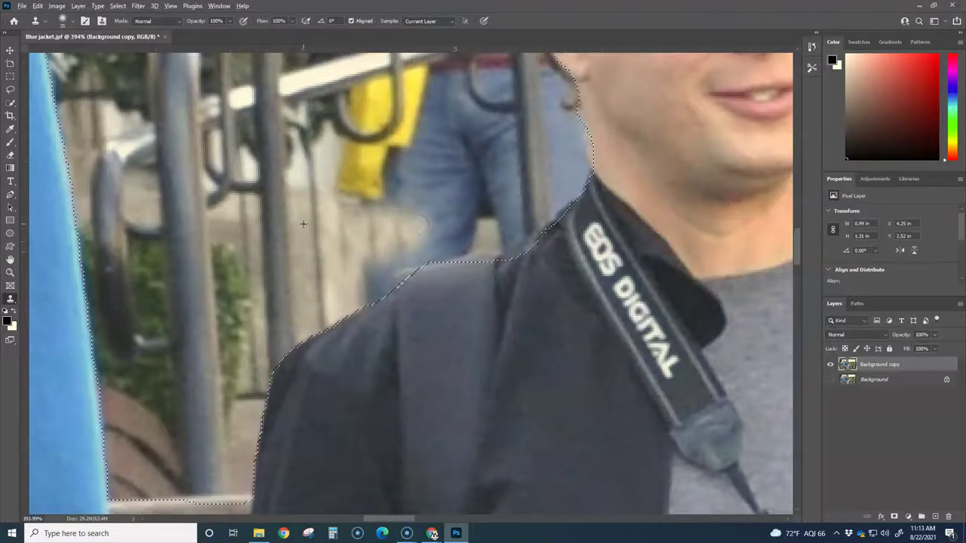
pyautogui.keyDown('alt'); pyautogui.click(304, 246); pyautogui.keyUp('alt')
pyautogui.moveTo(355, 239)
pyautogui.mouseDown()
pyautogui.moveTo(435, 224)
pyautogui.moveTo(356, 268)
pyautogui.moveTo(360, 280)
pyautogui.moveTo(462, 238)
pyautogui.moveTo(359, 259)
pyautogui.moveTo(496, 242)
pyautogui.moveTo(382, 251)
pyautogui.moveTo(382, 235)
pyautogui.moveTo(407, 222)
pyautogui.moveTo(351, 190)
pyautogui.moveTo(354, 180)
pyautogui.moveTo(380, 198)
pyautogui.mouseUp()
pyautogui.keyDown('alt'); pyautogui.click(318, 254); pyautogui.keyUp('alt')
# Step: Try to heal the lower edge of the yellow coat with the content-aware Spot Healing Brush, and undo it
pyautogui.click(11, 103)
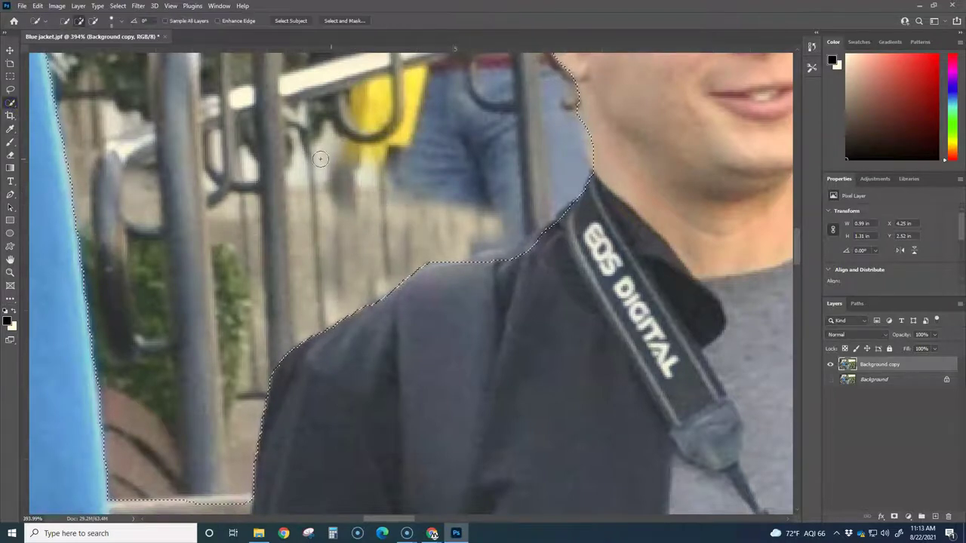
pyautogui.press(']')
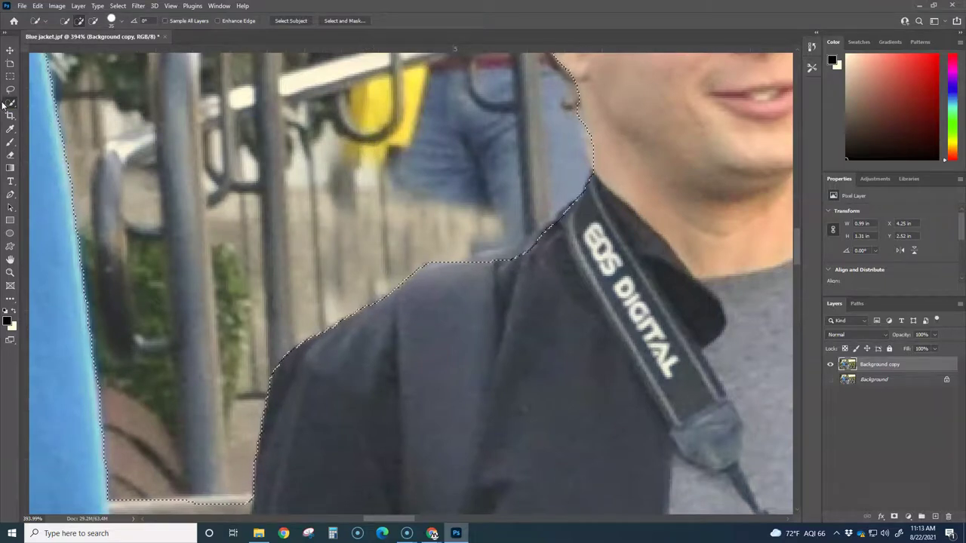
pyautogui.click(10, 301)
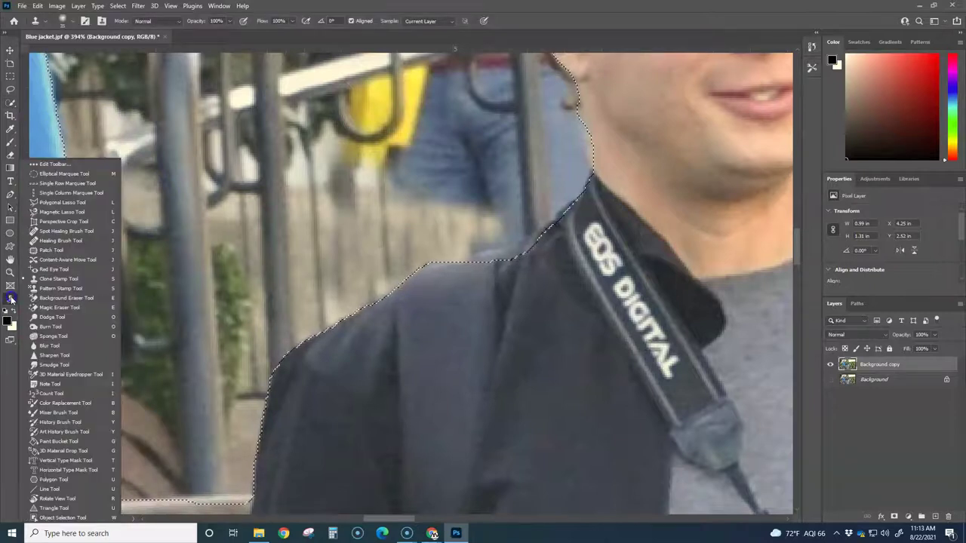
pyautogui.click(81, 231)
pyautogui.scroll(-1, 359, 256)
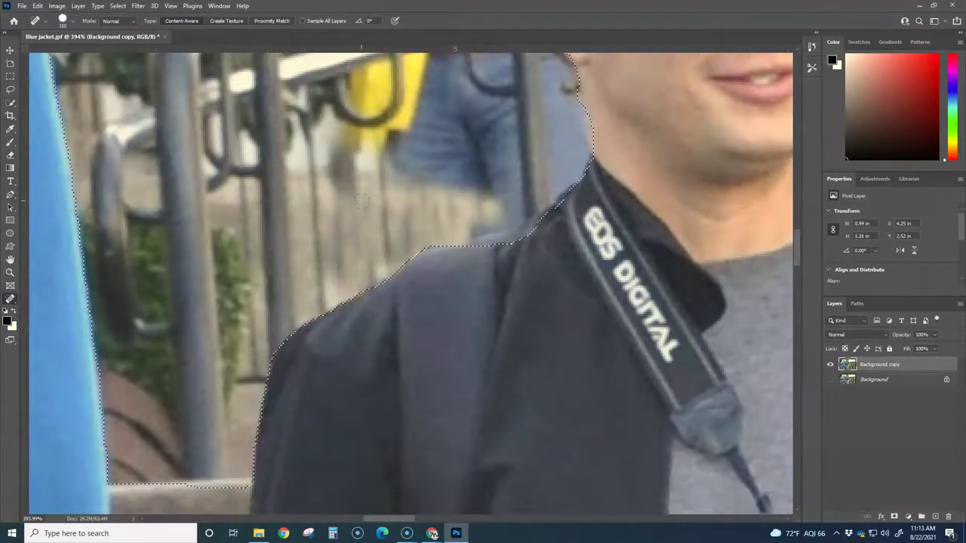
pyautogui.scroll(3, 363, 280)
pyautogui.scroll(-4, 365, 287)
pyautogui.scroll(-1, 367, 193)
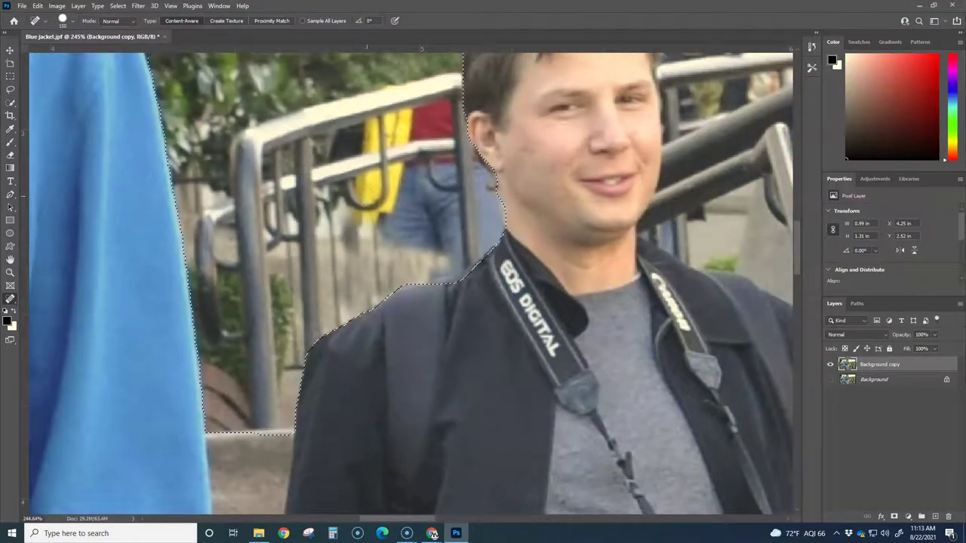
pyautogui.click(383, 218)
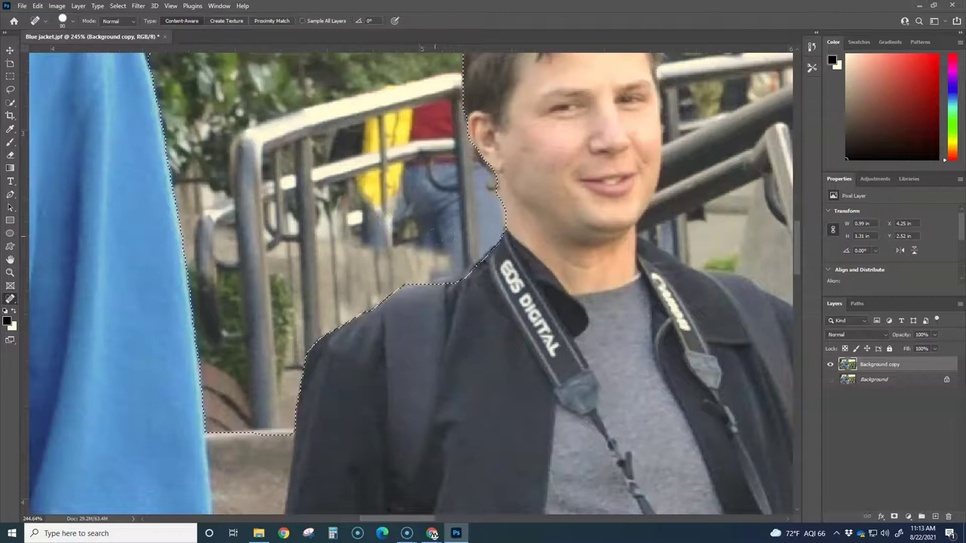
pyautogui.hotkey('ctrl', 'z')
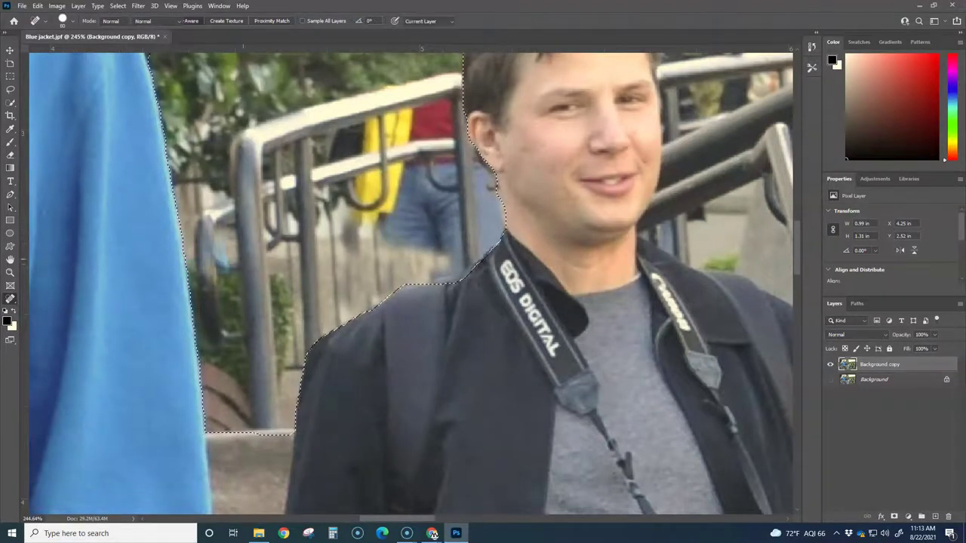
# Step: Clone the wall over the remaining jeans around the railing post beside the foreground man's neck
pyautogui.press('s')
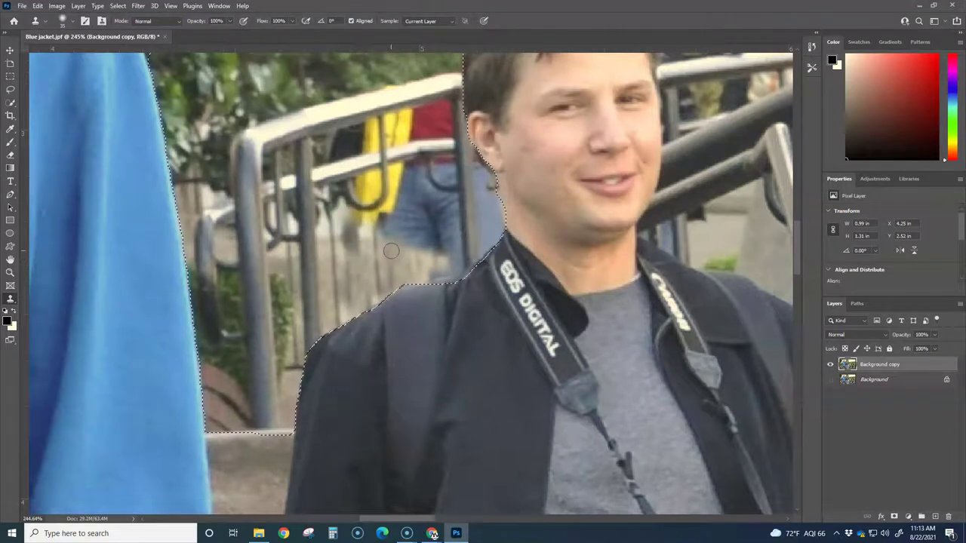
pyautogui.moveTo(379, 242)
pyautogui.mouseDown()
pyautogui.moveTo(417, 233)
pyautogui.moveTo(403, 246)
pyautogui.moveTo(433, 235)
pyautogui.moveTo(415, 247)
pyautogui.moveTo(442, 248)
pyautogui.moveTo(444, 240)
pyautogui.moveTo(414, 226)
pyautogui.moveTo(370, 225)
pyautogui.moveTo(437, 207)
pyautogui.moveTo(414, 204)
pyautogui.mouseUp()
pyautogui.moveTo(410, 258); pyautogui.dragTo(414, 209)
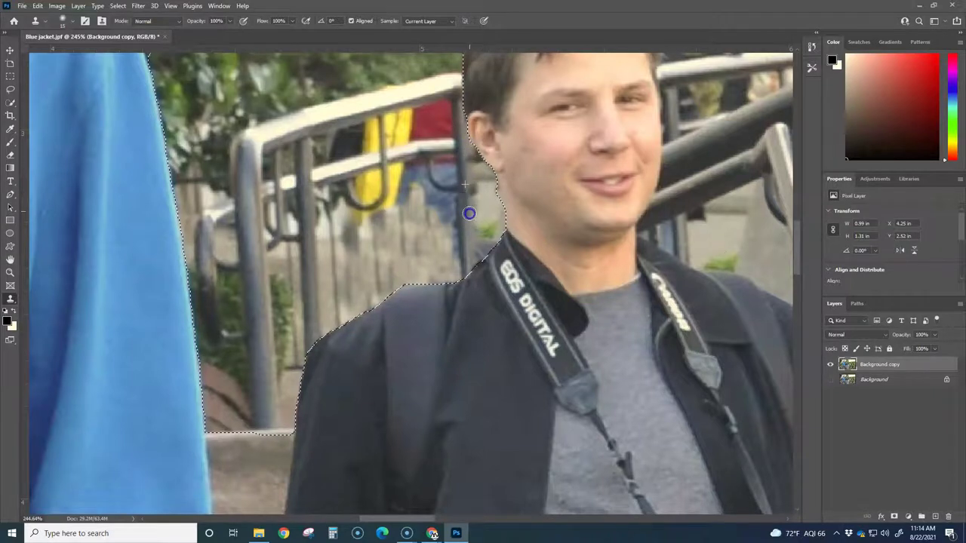
# Step: Clone clean wall texture over the green spot, the jeans remnants and the dark patches below the lower rail
pyautogui.scroll(-3, 470, 252)
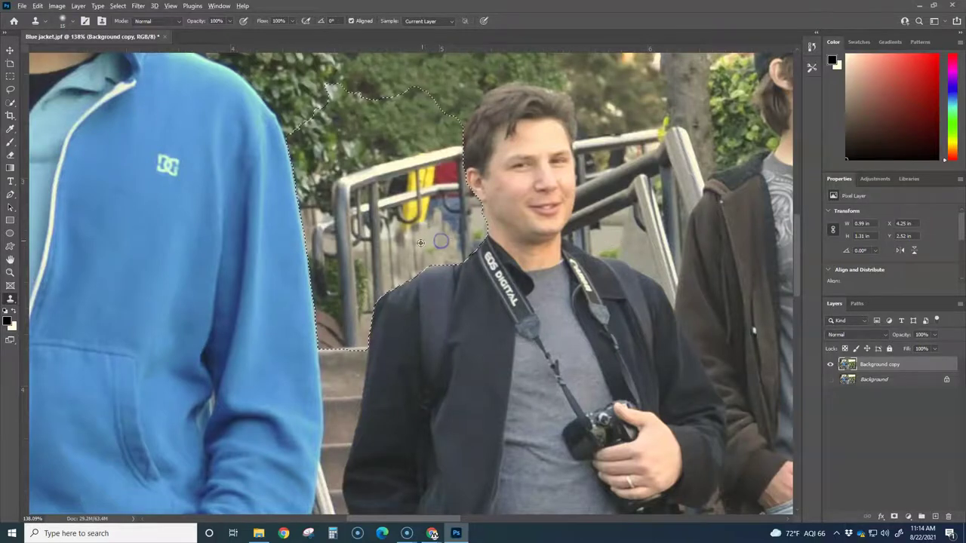
pyautogui.scroll(3, 432, 243)
pyautogui.scroll(3, 431, 239)
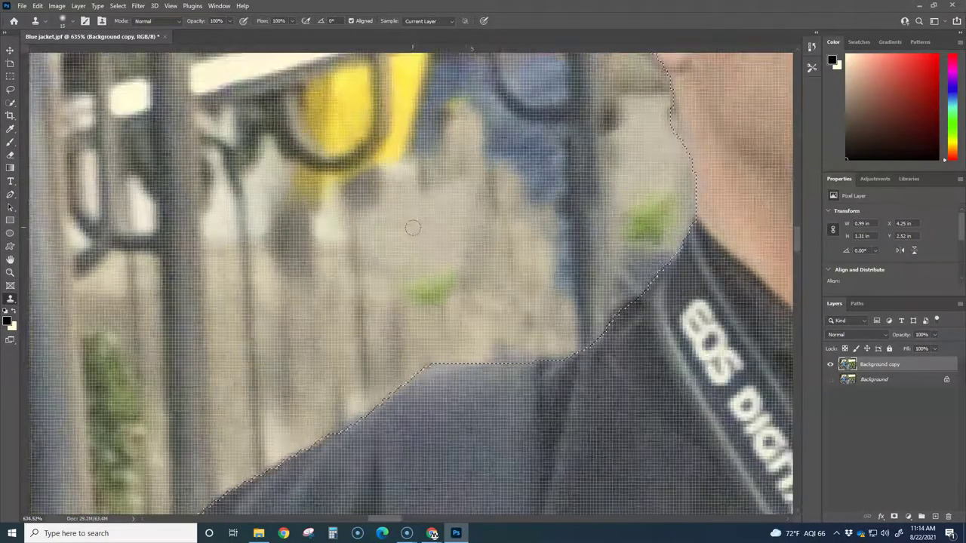
pyautogui.moveTo(422, 291)
pyautogui.mouseDown()
pyautogui.moveTo(460, 276)
pyautogui.moveTo(484, 248)
pyautogui.moveTo(450, 286)
pyautogui.moveTo(459, 284)
pyautogui.moveTo(408, 271)
pyautogui.moveTo(401, 298)
pyautogui.moveTo(447, 288)
pyautogui.moveTo(397, 300)
pyautogui.mouseUp()
pyautogui.keyDown('alt'); pyautogui.click(421, 222); pyautogui.keyUp('alt')
pyautogui.moveTo(367, 264)
pyautogui.mouseDown()
pyautogui.moveTo(360, 320)
pyautogui.moveTo(403, 313)
pyautogui.mouseUp()
pyautogui.keyDown('alt'); pyautogui.click(398, 237); pyautogui.keyUp('alt')
pyautogui.moveTo(330, 236)
pyautogui.mouseDown()
pyautogui.moveTo(362, 259)
pyautogui.moveTo(353, 251)
pyautogui.moveTo(349, 269)
pyautogui.moveTo(308, 296)
pyautogui.moveTo(355, 314)
pyautogui.moveTo(337, 294)
pyautogui.mouseUp()
pyautogui.moveTo(376, 250)
pyautogui.mouseDown()
pyautogui.moveTo(366, 350)
pyautogui.moveTo(397, 311)
pyautogui.moveTo(362, 274)
pyautogui.moveTo(471, 226)
pyautogui.moveTo(509, 188)
pyautogui.moveTo(513, 149)
pyautogui.moveTo(545, 182)
pyautogui.moveTo(546, 280)
pyautogui.moveTo(520, 319)
pyautogui.moveTo(530, 203)
pyautogui.moveTo(474, 344)
pyautogui.mouseUp()
pyautogui.click(475, 341)
pyautogui.moveTo(479, 403)
pyautogui.mouseDown()
pyautogui.moveTo(481, 294)
pyautogui.moveTo(444, 235)
pyautogui.moveTo(437, 186)
pyautogui.moveTo(394, 198)
pyautogui.moveTo(385, 217)
pyautogui.moveTo(388, 279)
pyautogui.moveTo(413, 274)
pyautogui.moveTo(395, 228)
pyautogui.moveTo(402, 208)
pyautogui.moveTo(415, 222)
pyautogui.moveTo(410, 262)
pyautogui.mouseUp()
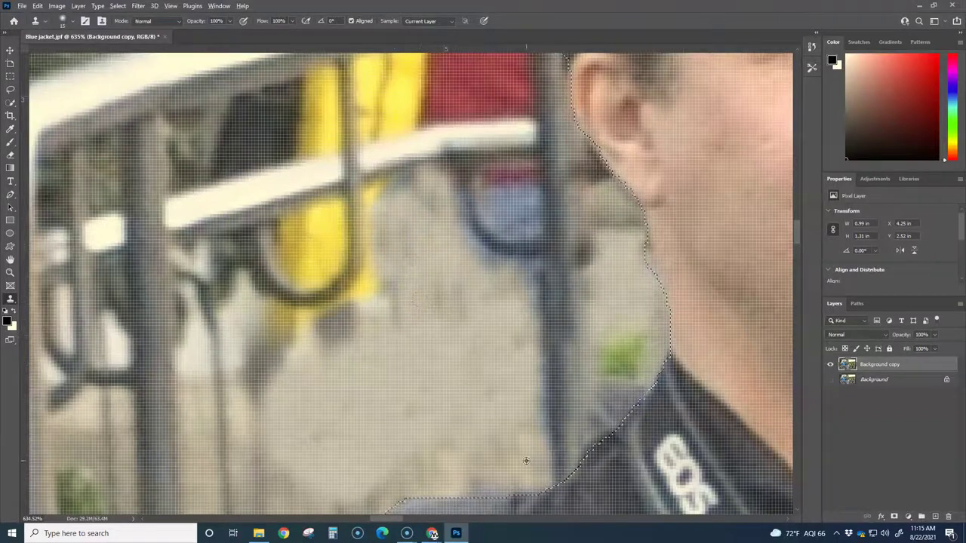
# Step: Clone wall texture over the yellow coat below the lower rail, inside and around the curved railing loop
pyautogui.moveTo(403, 190)
pyautogui.mouseDown()
pyautogui.moveTo(381, 231)
pyautogui.moveTo(367, 304)
pyautogui.moveTo(412, 347)
pyautogui.mouseUp()
pyautogui.moveTo(338, 337)
pyautogui.mouseDown()
pyautogui.moveTo(384, 313)
pyautogui.moveTo(397, 277)
pyautogui.moveTo(397, 202)
pyautogui.moveTo(439, 224)
pyautogui.moveTo(451, 263)
pyautogui.moveTo(493, 274)
pyautogui.moveTo(505, 315)
pyautogui.moveTo(439, 323)
pyautogui.mouseUp()
pyautogui.moveTo(278, 334)
pyautogui.mouseDown()
pyautogui.moveTo(324, 322)
pyautogui.moveTo(382, 277)
pyautogui.moveTo(384, 235)
pyautogui.mouseUp()
pyautogui.moveTo(326, 225)
pyautogui.mouseDown()
pyautogui.moveTo(302, 236)
pyautogui.moveTo(316, 268)
pyautogui.moveTo(327, 220)
pyautogui.moveTo(383, 202)
pyautogui.moveTo(328, 203)
pyautogui.moveTo(298, 221)
pyautogui.moveTo(286, 243)
pyautogui.moveTo(315, 256)
pyautogui.mouseUp()
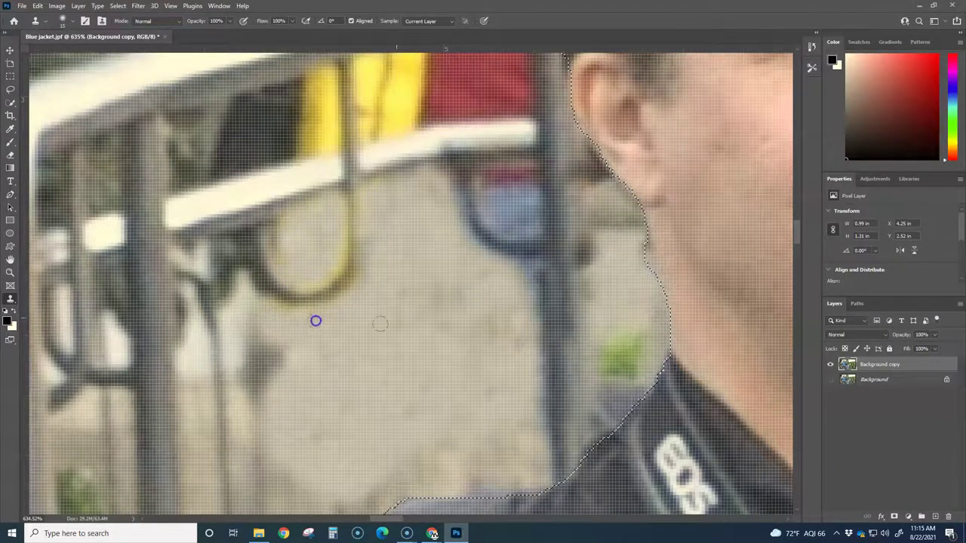
# Step: Clone wall texture over the yellow coat between the upper and lower rails, on both sides of the thin post
pyautogui.scroll(5, 408, 384)
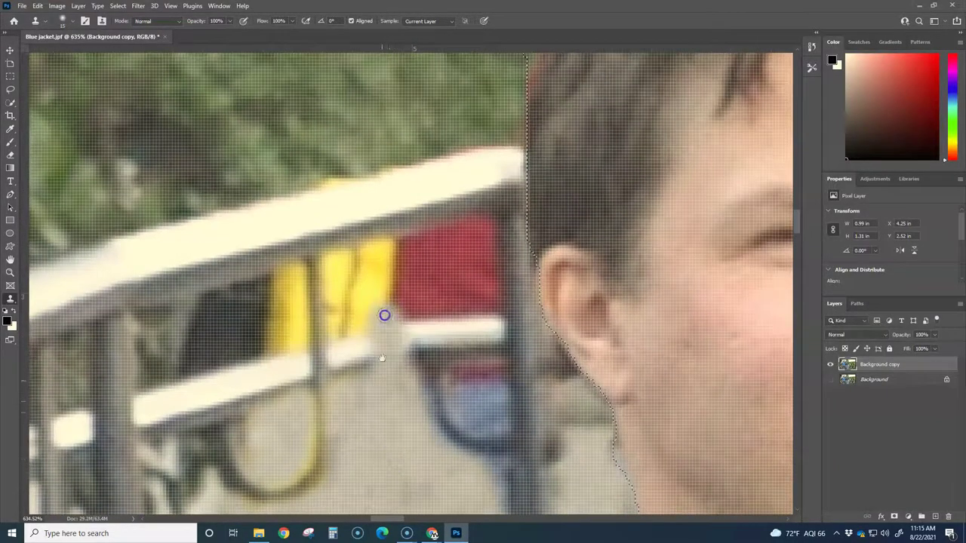
pyautogui.moveTo(387, 423); pyautogui.dragTo(397, 271)
pyautogui.keyDown('alt'); pyautogui.click(405, 394); pyautogui.keyUp('alt')
pyautogui.moveTo(355, 148)
pyautogui.mouseDown()
pyautogui.moveTo(400, 110)
pyautogui.moveTo(343, 97)
pyautogui.moveTo(389, 84)
pyautogui.moveTo(345, 101)
pyautogui.moveTo(336, 141)
pyautogui.moveTo(419, 114)
pyautogui.moveTo(393, 96)
pyautogui.moveTo(350, 128)
pyautogui.moveTo(356, 101)
pyautogui.moveTo(338, 103)
pyautogui.moveTo(338, 153)
pyautogui.mouseUp()
pyautogui.scroll(-1, 395, 416)
pyautogui.moveTo(401, 237); pyautogui.dragTo(402, 349)
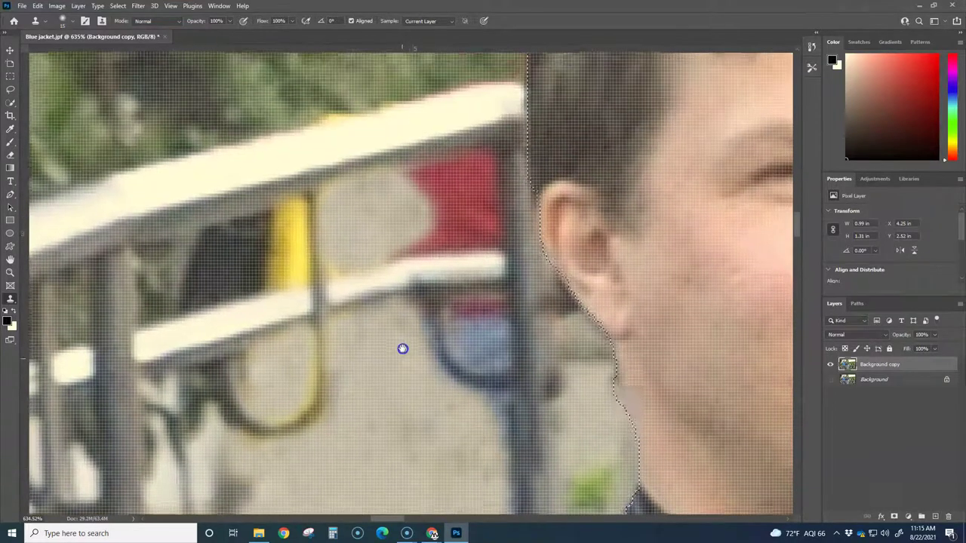
pyautogui.scroll(-1, 402, 348)
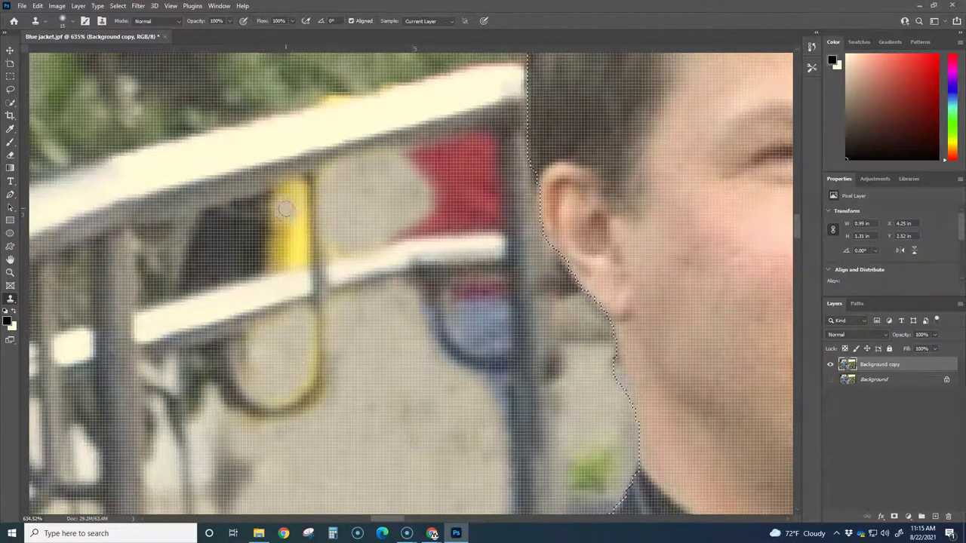
pyautogui.moveTo(286, 207)
pyautogui.mouseDown()
pyautogui.moveTo(288, 253)
pyautogui.moveTo(292, 201)
pyautogui.moveTo(269, 253)
pyautogui.moveTo(275, 217)
pyautogui.mouseUp()
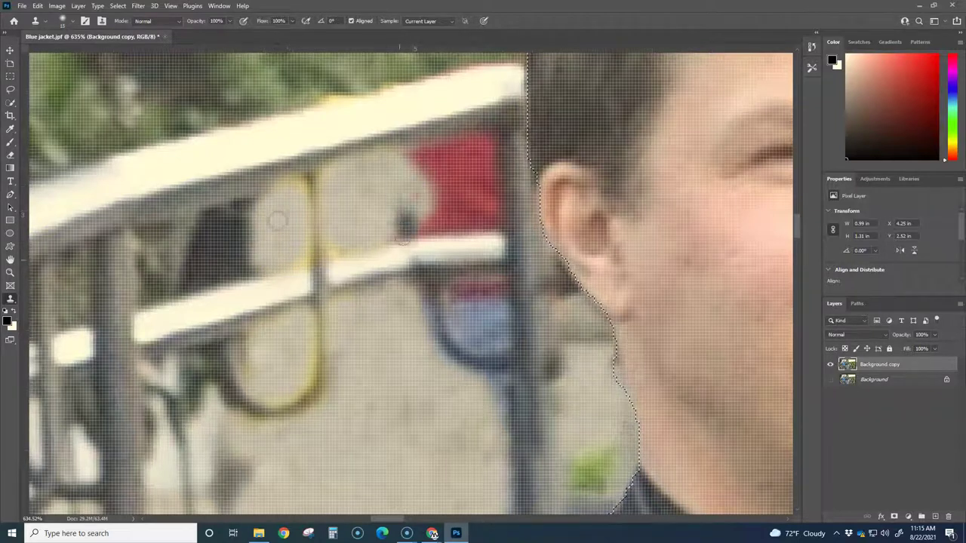
# Step: Clone wall texture over the red clothing between the rails and the jeans inside the railing loop near the man's ear
pyautogui.moveTo(426, 160)
pyautogui.mouseDown()
pyautogui.moveTo(480, 139)
pyautogui.moveTo(480, 195)
pyautogui.moveTo(469, 211)
pyautogui.moveTo(407, 220)
pyautogui.moveTo(436, 169)
pyautogui.moveTo(447, 197)
pyautogui.moveTo(486, 142)
pyautogui.moveTo(484, 215)
pyautogui.moveTo(420, 220)
pyautogui.mouseUp()
pyautogui.moveTo(456, 278)
pyautogui.mouseDown()
pyautogui.moveTo(466, 290)
pyautogui.moveTo(459, 305)
pyautogui.moveTo(488, 306)
pyautogui.moveTo(442, 326)
pyautogui.moveTo(433, 299)
pyautogui.moveTo(489, 292)
pyautogui.moveTo(486, 387)
pyautogui.mouseUp()
pyautogui.keyDown('alt'); pyautogui.click(356, 446); pyautogui.keyUp('alt')
pyautogui.scroll(-10, 426, 408)
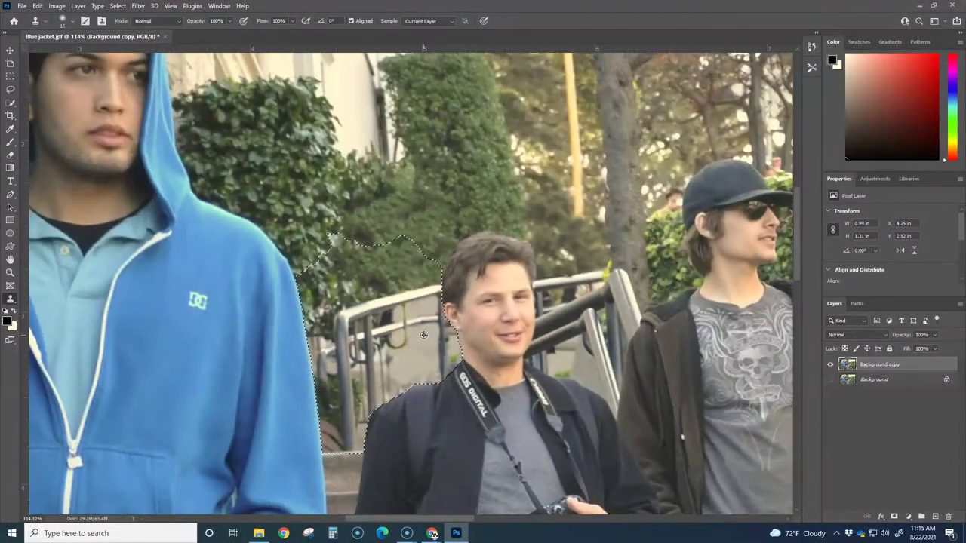
pyautogui.scroll(-2, 423, 334)
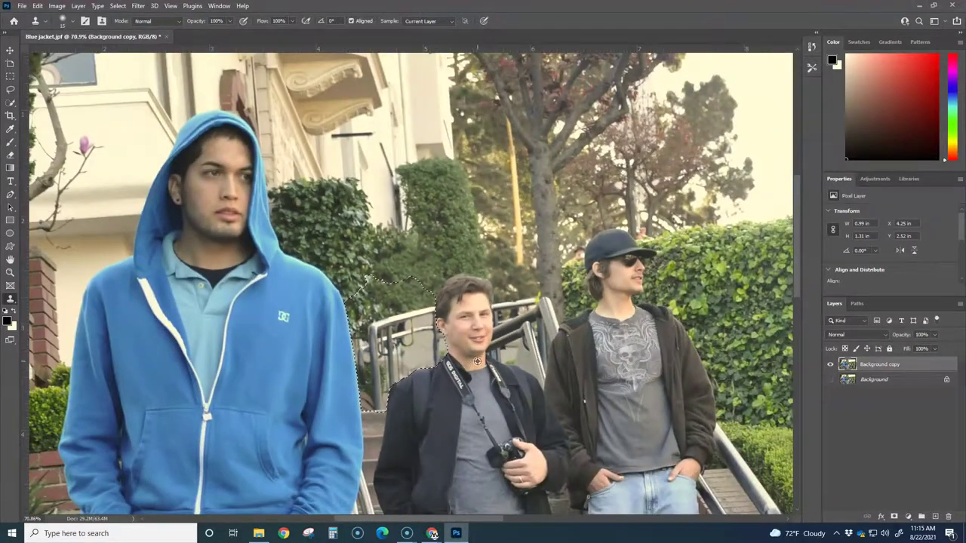
# Step: Clear the selection and heal away the person between the tree trunk and the dark cap with the content-aware Spot Healing Brush
pyautogui.scroll(4, 508, 358)
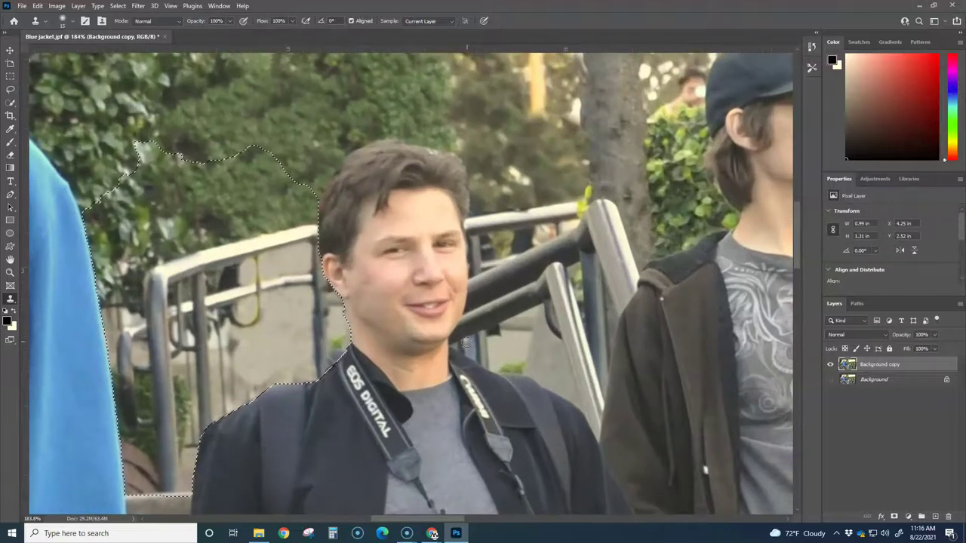
pyautogui.scroll(-5, 567, 292)
pyautogui.scroll(5, 631, 231)
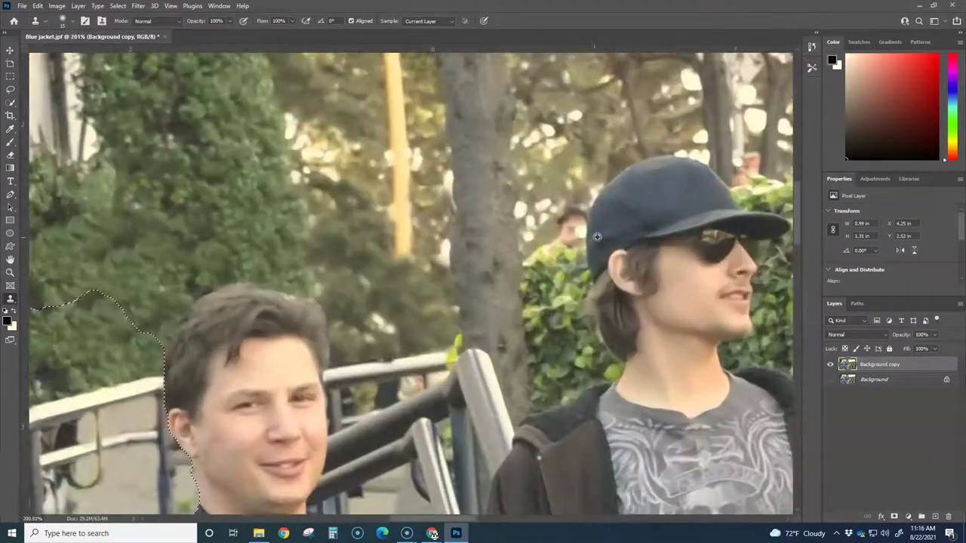
pyautogui.moveTo(524, 229); pyautogui.dragTo(374, 336)
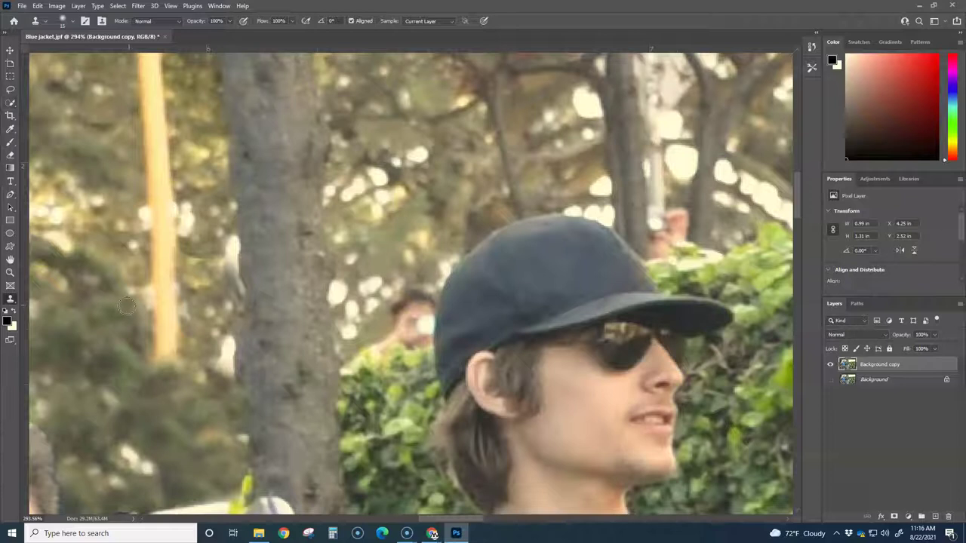
pyautogui.press('j')
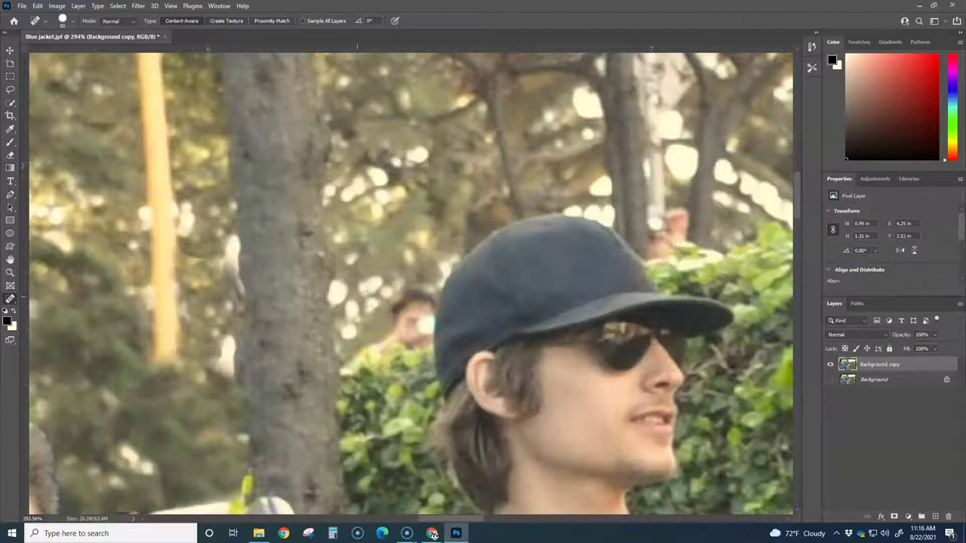
pyautogui.scroll(-8, 353, 285)
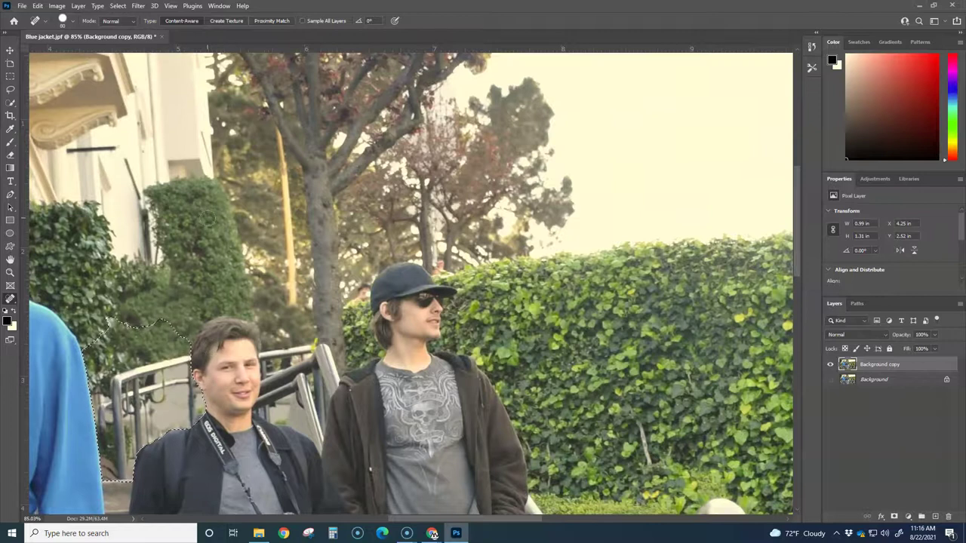
pyautogui.scroll(4, 369, 311)
pyautogui.scroll(4, 364, 307)
pyautogui.click(321, 239)
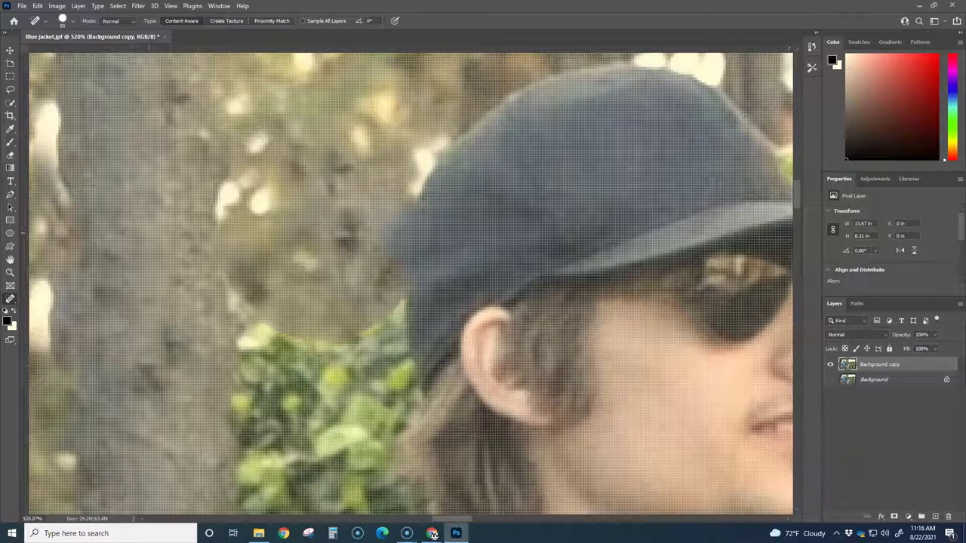
# Step: Clone ivy leaves along the uneven top edge of the hedge between the tree trunk and the cap
pyautogui.press('s')
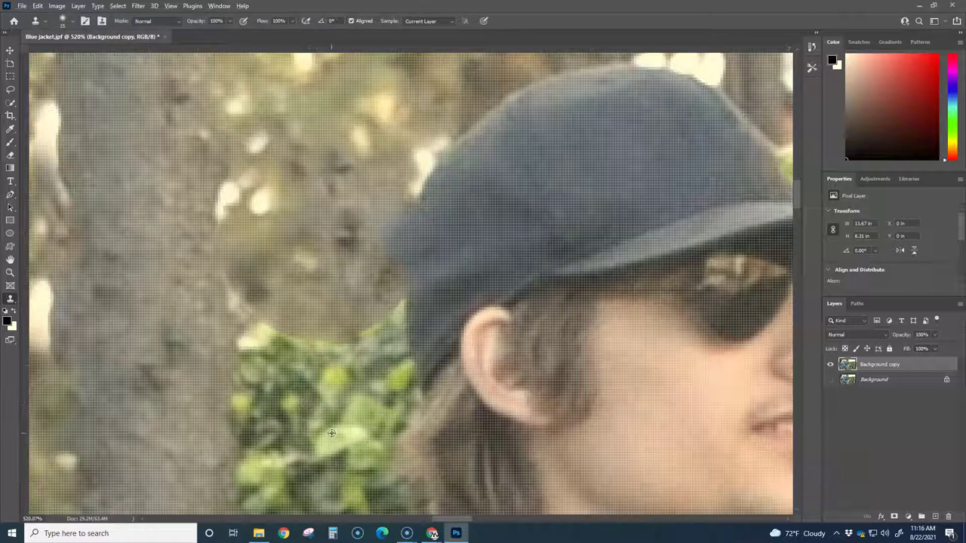
pyautogui.moveTo(333, 432)
pyautogui.mouseDown()
pyautogui.moveTo(288, 349)
pyautogui.moveTo(349, 337)
pyautogui.moveTo(290, 334)
pyautogui.moveTo(363, 321)
pyautogui.mouseUp()
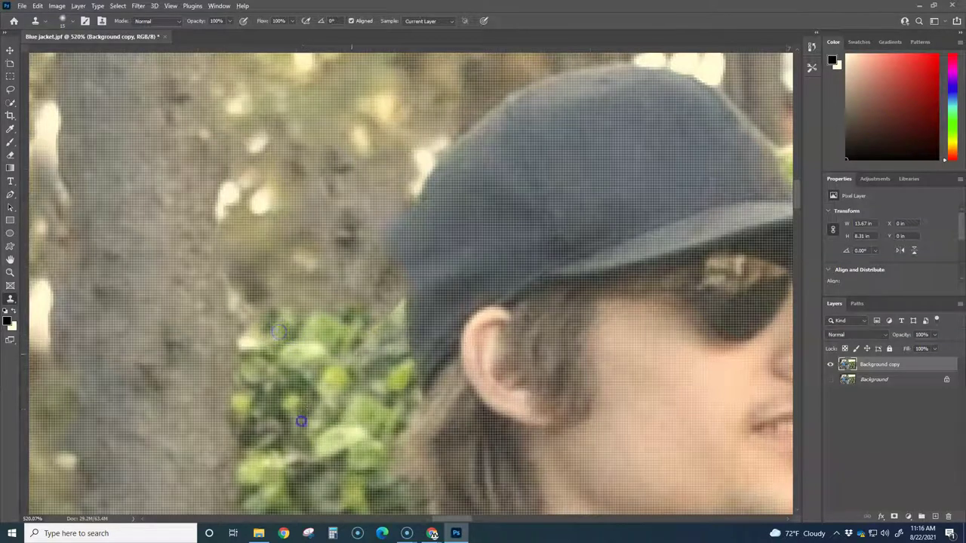
pyautogui.scroll(-5, 384, 308)
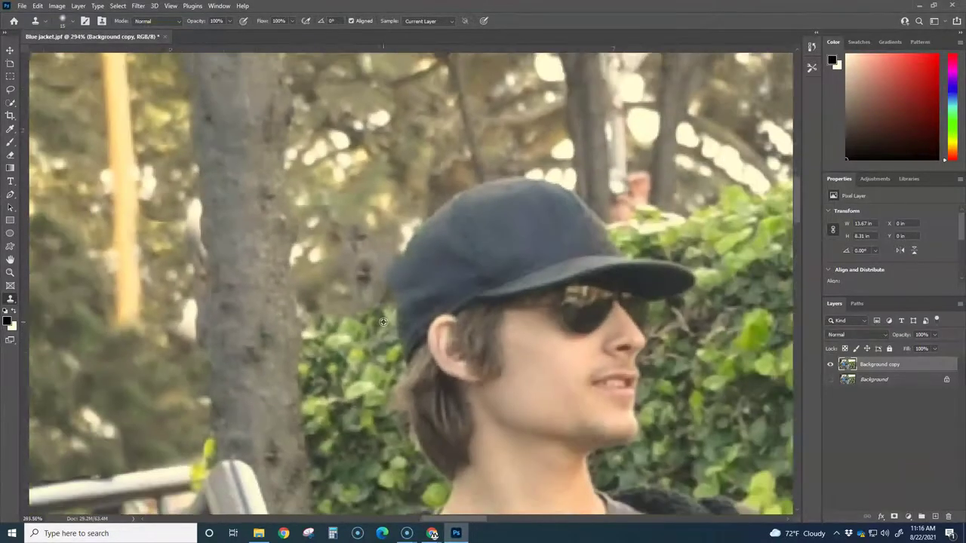
# Step: Clone the tree background over the hand and arm showing above the hedge in front of the cap
pyautogui.scroll(5, 535, 270)
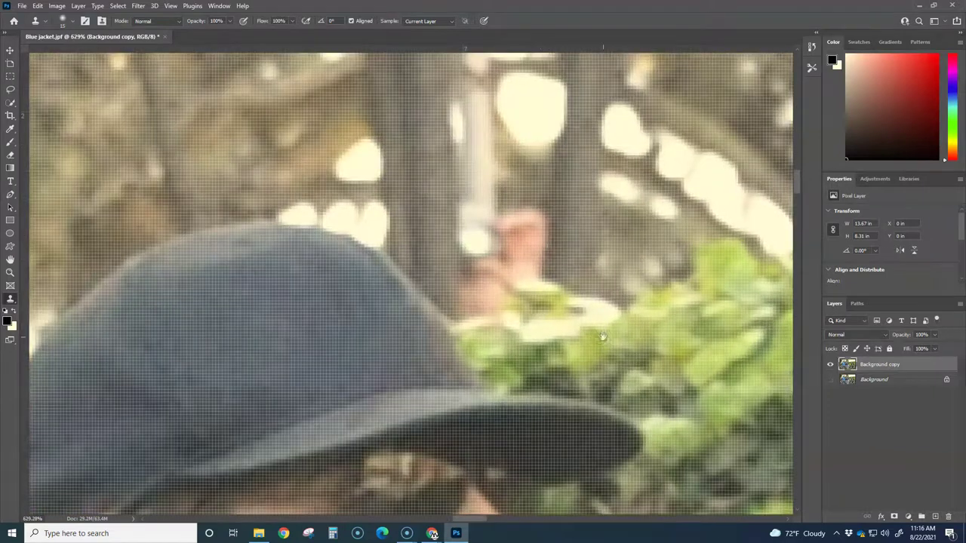
pyautogui.moveTo(603, 336); pyautogui.dragTo(375, 285)
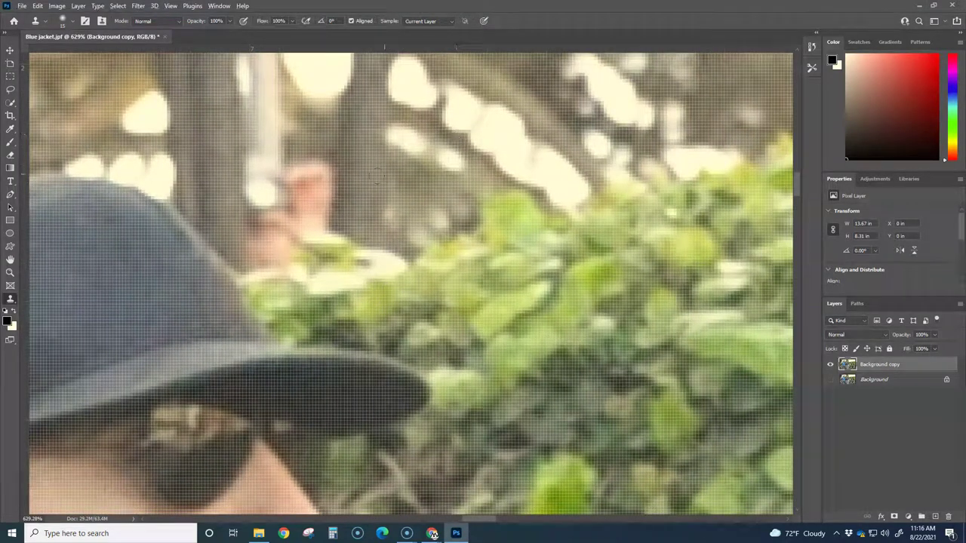
pyautogui.moveTo(309, 151)
pyautogui.mouseDown()
pyautogui.moveTo(317, 174)
pyautogui.moveTo(299, 189)
pyautogui.moveTo(313, 209)
pyautogui.moveTo(273, 238)
pyautogui.mouseUp()
pyautogui.scroll(-6, 445, 293)
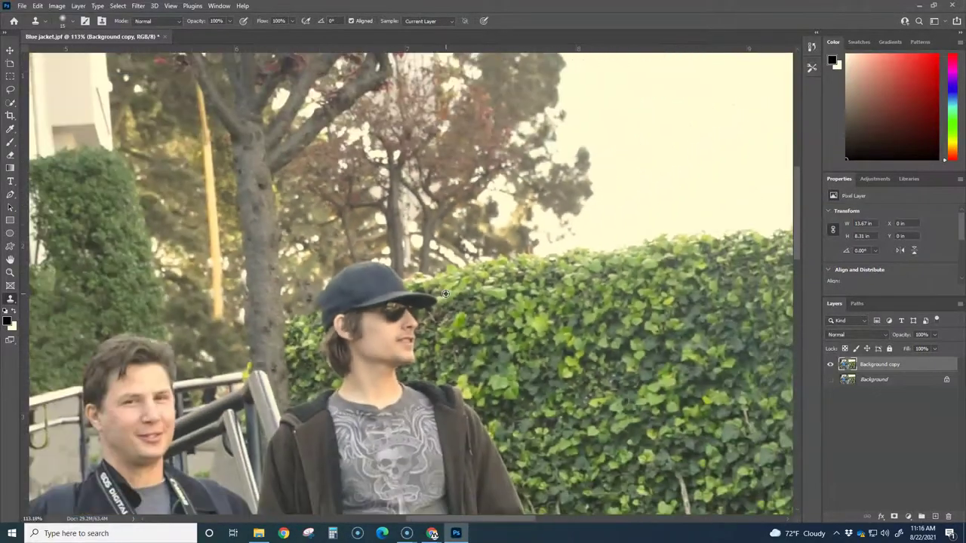
pyautogui.scroll(-5, 445, 293)
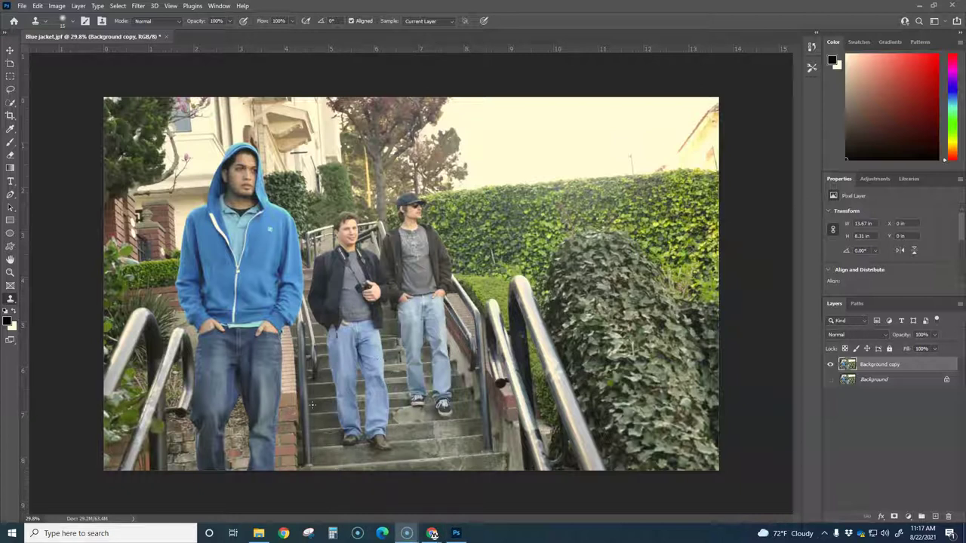
# Step: Duplicate the retouched Background copy layer and select the new duplicate
pyautogui.click(879, 365)
pyautogui.moveTo(875, 367); pyautogui.dragTo(936, 519)
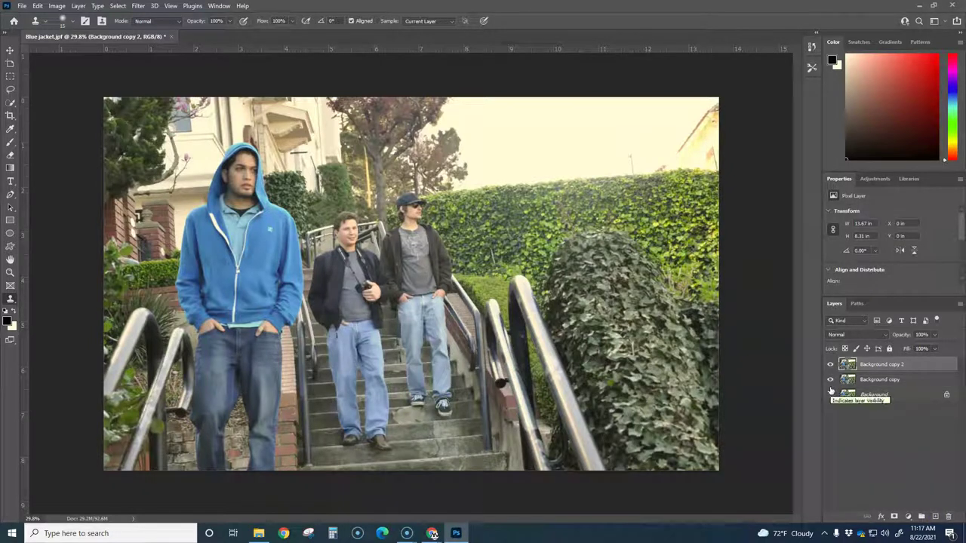
pyautogui.click(831, 393)
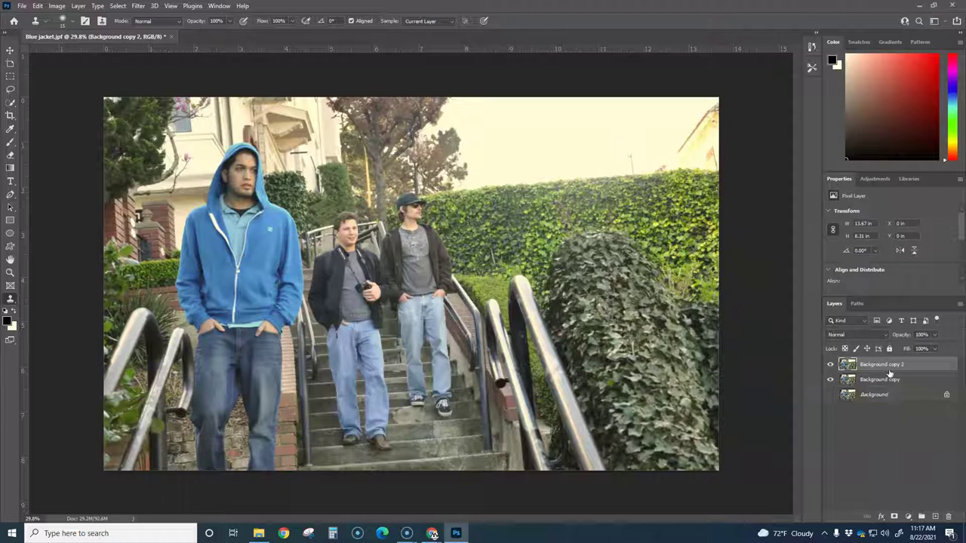
pyautogui.click(885, 367)
# Step: Use Channel Mixer on Background copy 2 in Monochrome with Red +51, Green +7, Blue +172 and Constant -99
pyautogui.click(60, 9)
pyautogui.moveTo(87, 33)
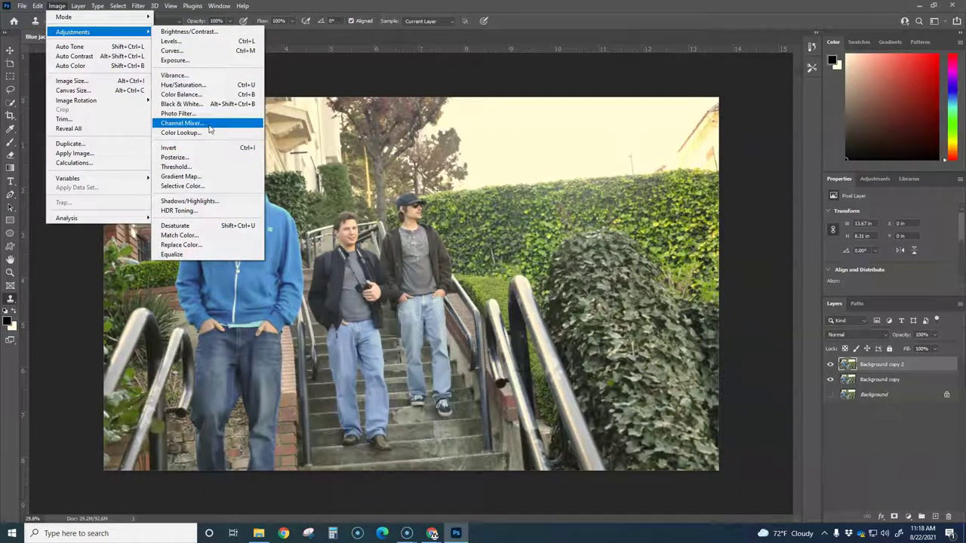
pyautogui.click(182, 123)
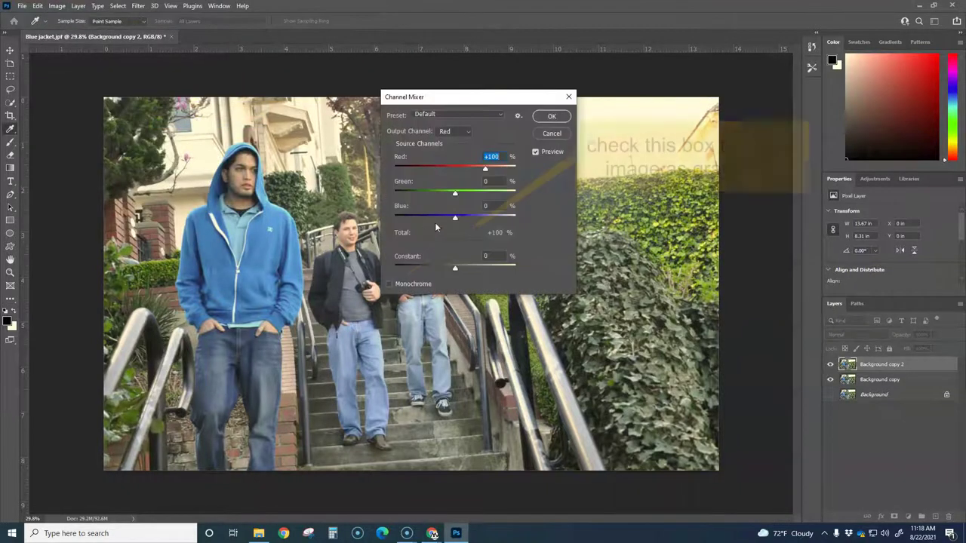
pyautogui.moveTo(485, 169)
pyautogui.mouseDown()
pyautogui.moveTo(442, 168)
pyautogui.moveTo(483, 168)
pyautogui.mouseUp()
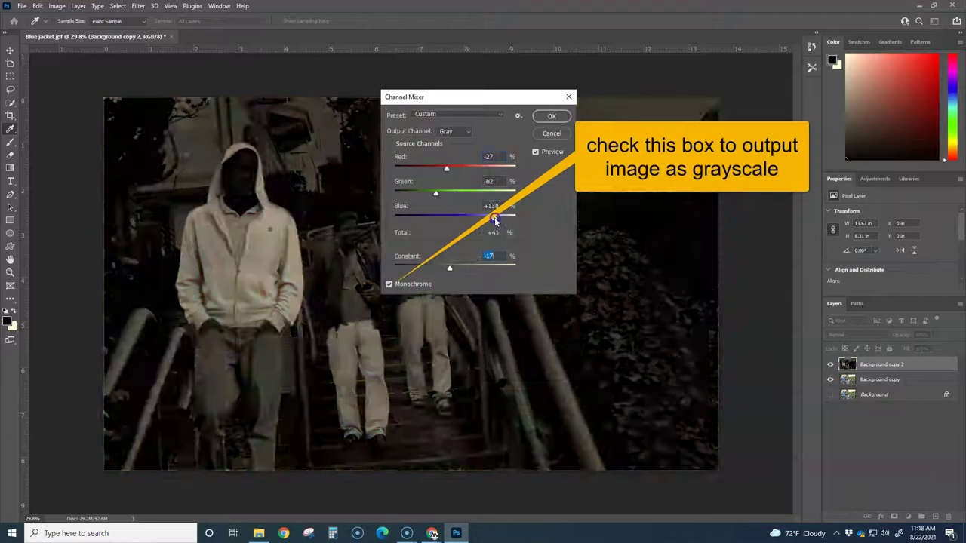
pyautogui.moveTo(495, 220); pyautogui.dragTo(508, 219)
pyautogui.moveTo(437, 194); pyautogui.dragTo(469, 169)
pyautogui.moveTo(449, 272); pyautogui.dragTo(424, 270)
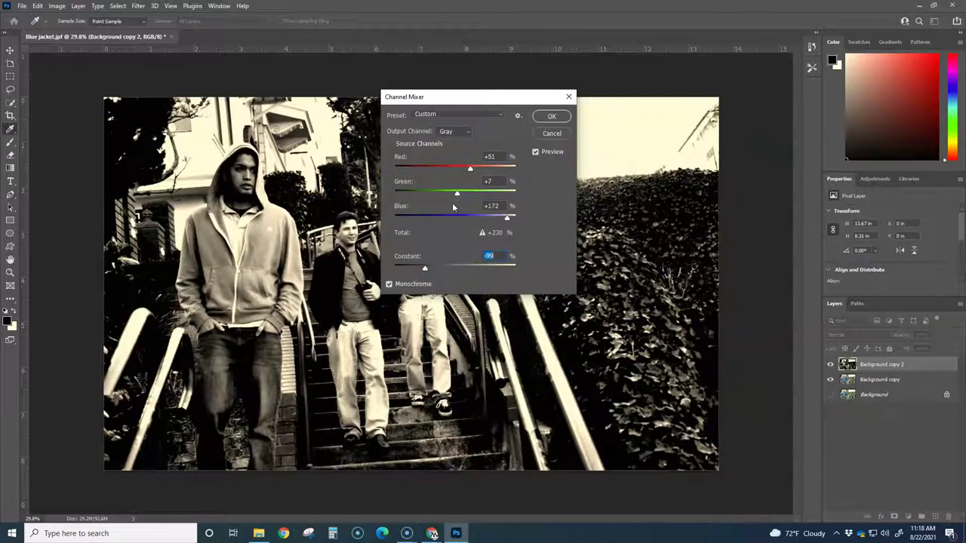
# Step: Refine the Channel Mixer to Red +61, Green +67 and Constant -129, and apply it
pyautogui.moveTo(456, 195); pyautogui.dragTo(473, 168)
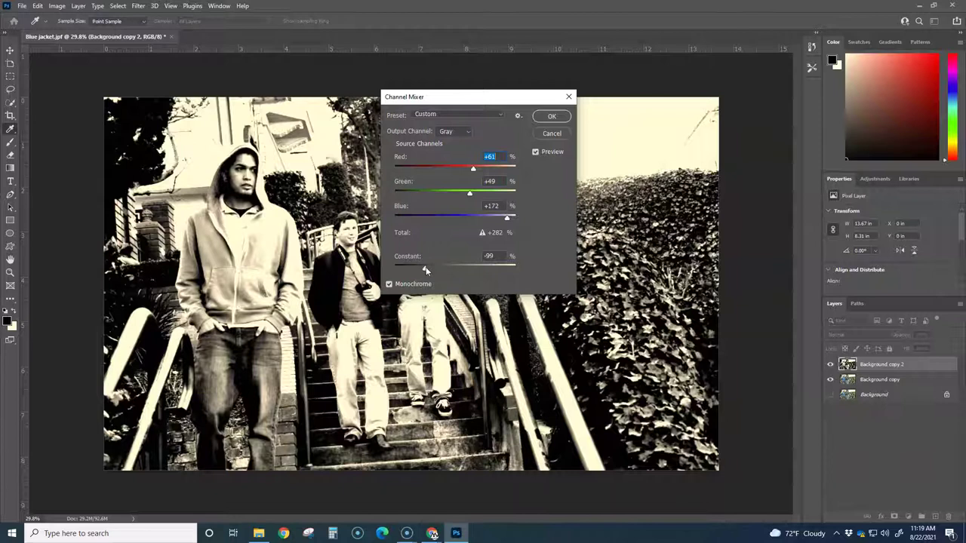
pyautogui.moveTo(425, 270)
pyautogui.mouseDown()
pyautogui.moveTo(381, 276)
pyautogui.moveTo(416, 271)
pyautogui.mouseUp()
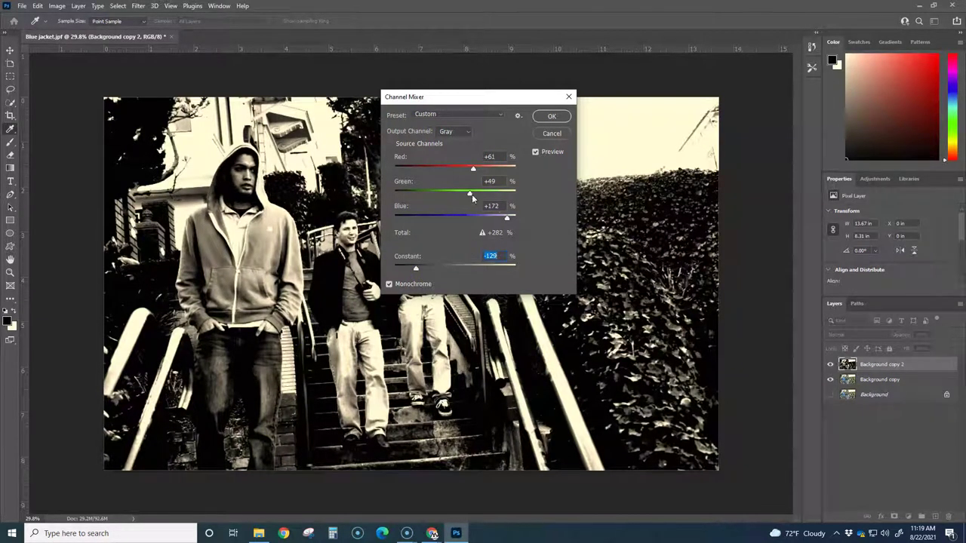
pyautogui.moveTo(471, 195); pyautogui.dragTo(477, 195)
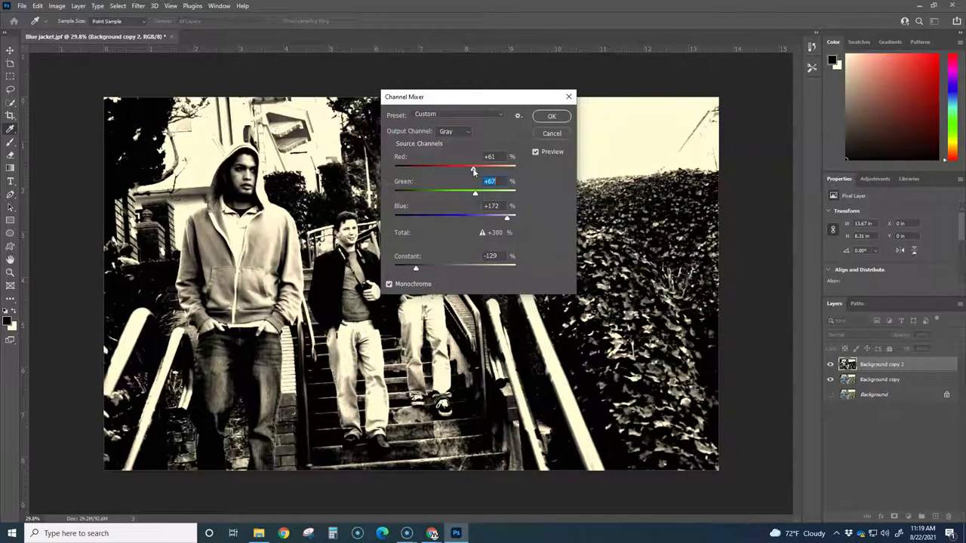
pyautogui.click(549, 117)
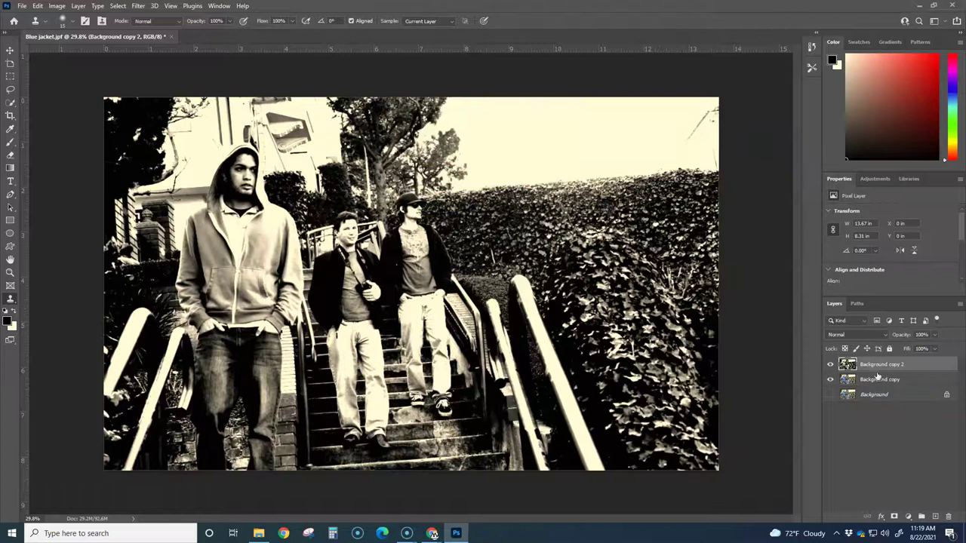
# Step: Compare the monochrome layer with the colour version beneath and set Background copy 2 to the Multiply blend mode
pyautogui.click(831, 364)
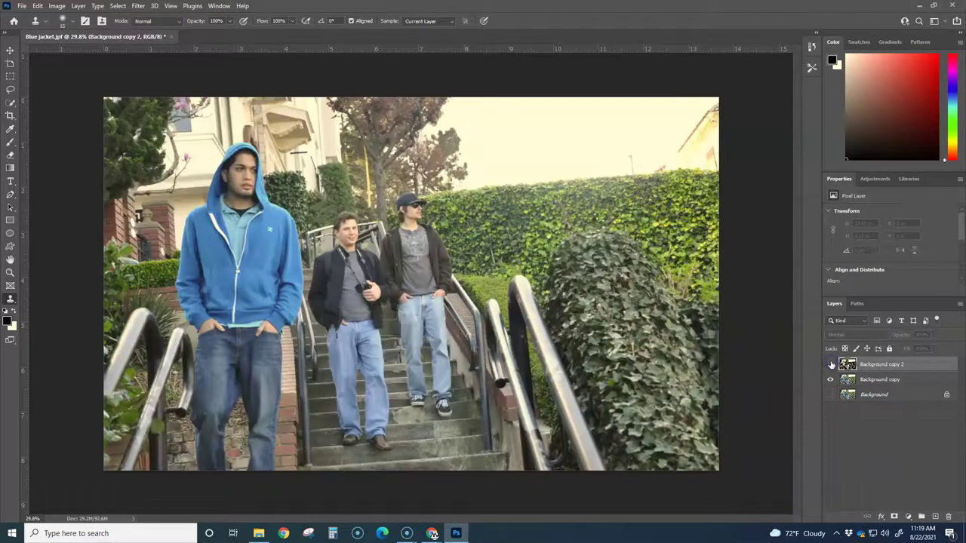
pyautogui.click(831, 364)
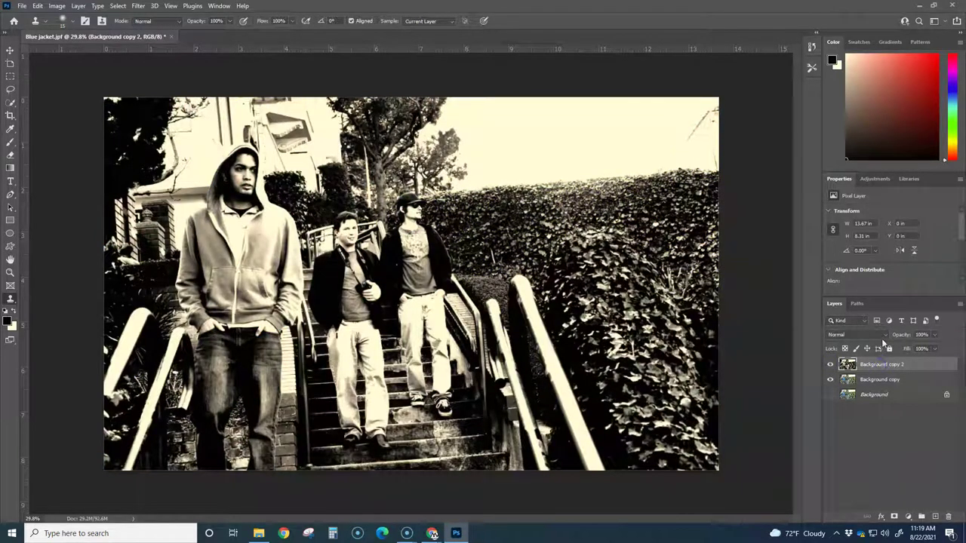
pyautogui.click(882, 334)
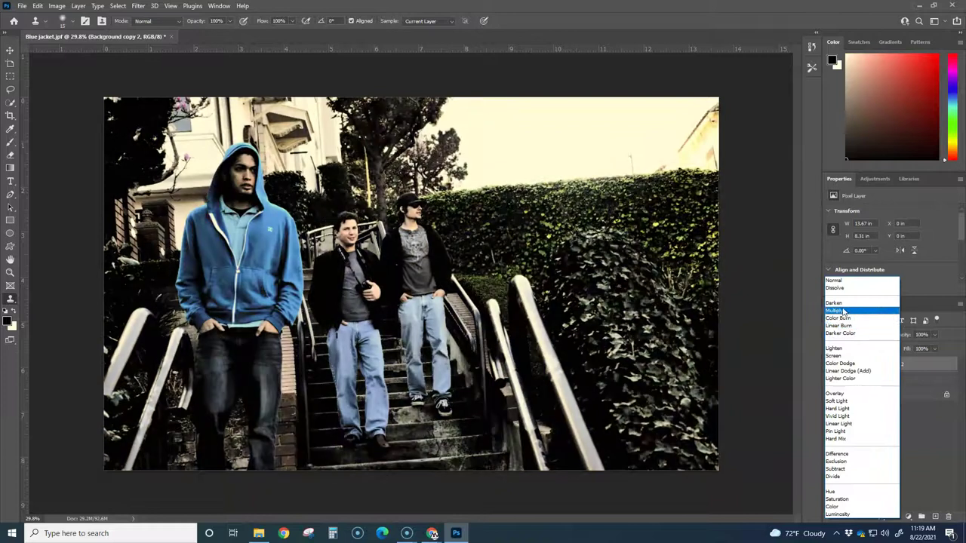
pyautogui.click(843, 311)
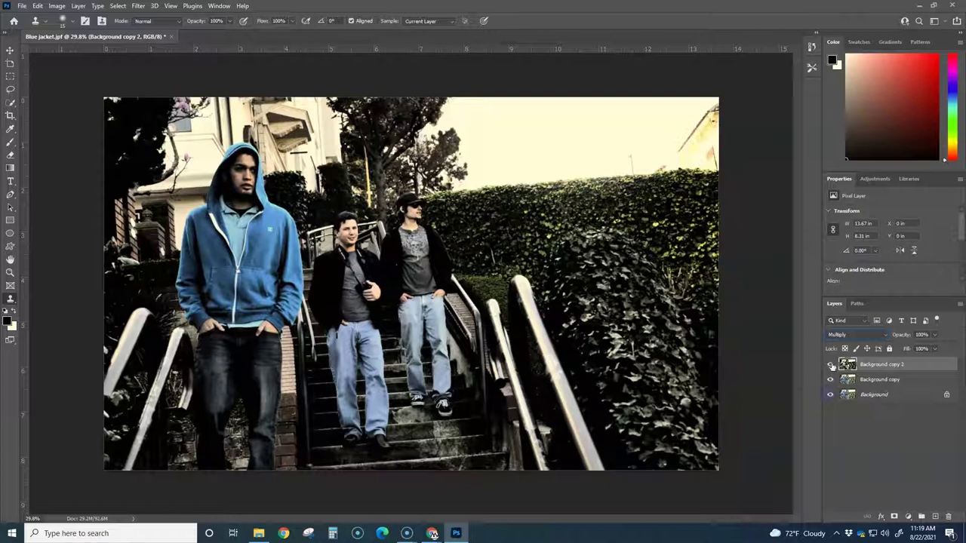
# Step: Compare the original, retouched and blended versions by hiding and reshowing Background copy 2 and Background copy
pyautogui.click(831, 366)
pyautogui.click(831, 382)
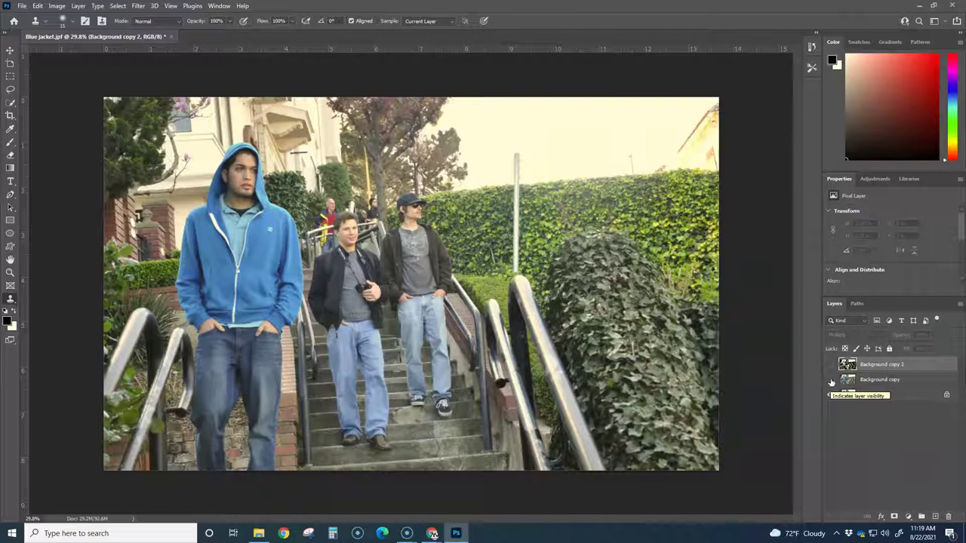
pyautogui.click(831, 379)
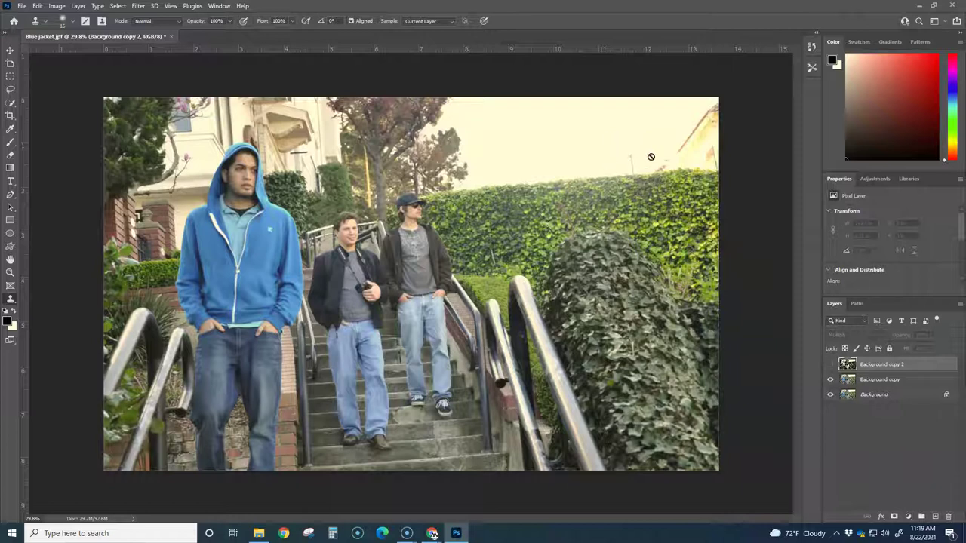
pyautogui.click(830, 366)
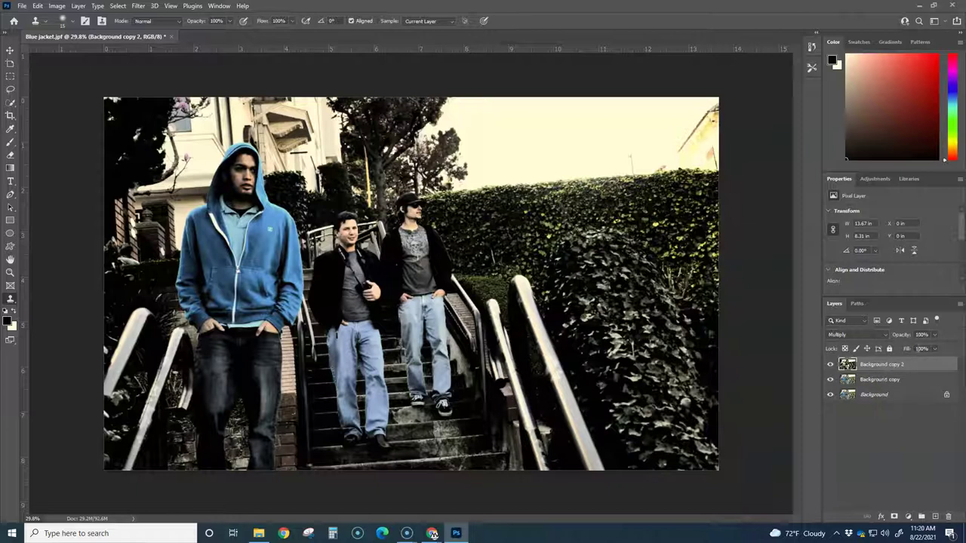
# Step: Reduce the opacity of the Background copy 2 layer to 52%
pyautogui.click(936, 335)
pyautogui.moveTo(936, 348); pyautogui.dragTo(907, 351)
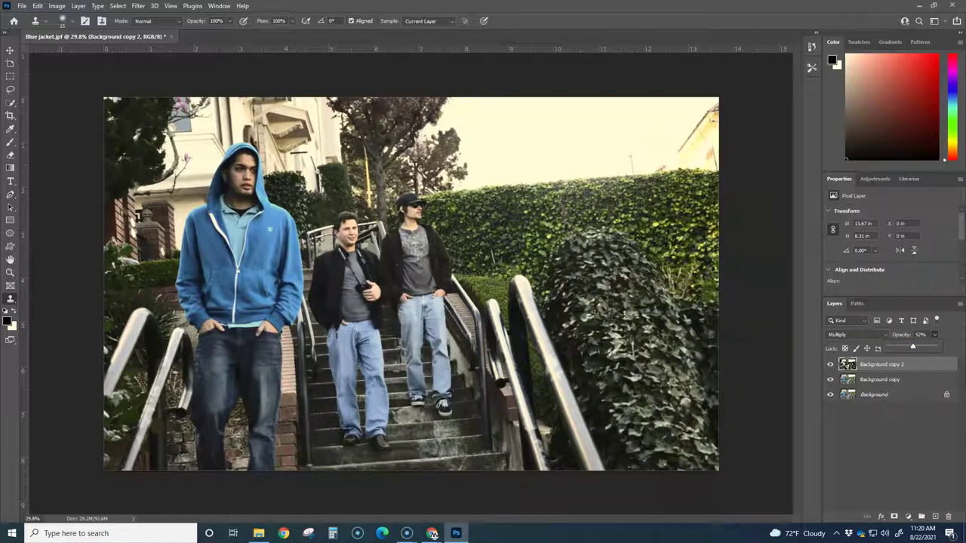
# Step: Place Blue jacket frame.psd from the 01-photo edit folder over the whole photo as the uppermost layer
pyautogui.click(258, 534)
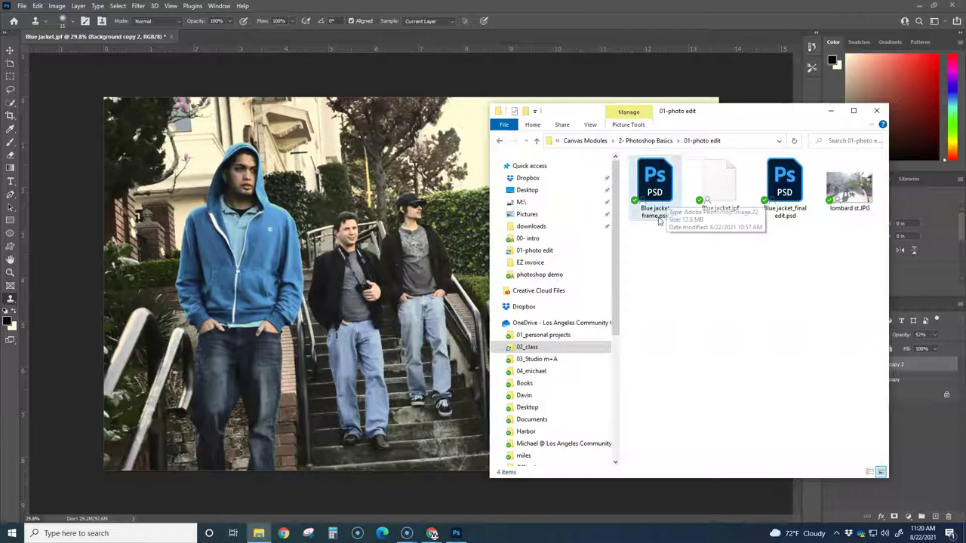
pyautogui.moveTo(659, 181); pyautogui.dragTo(375, 204)
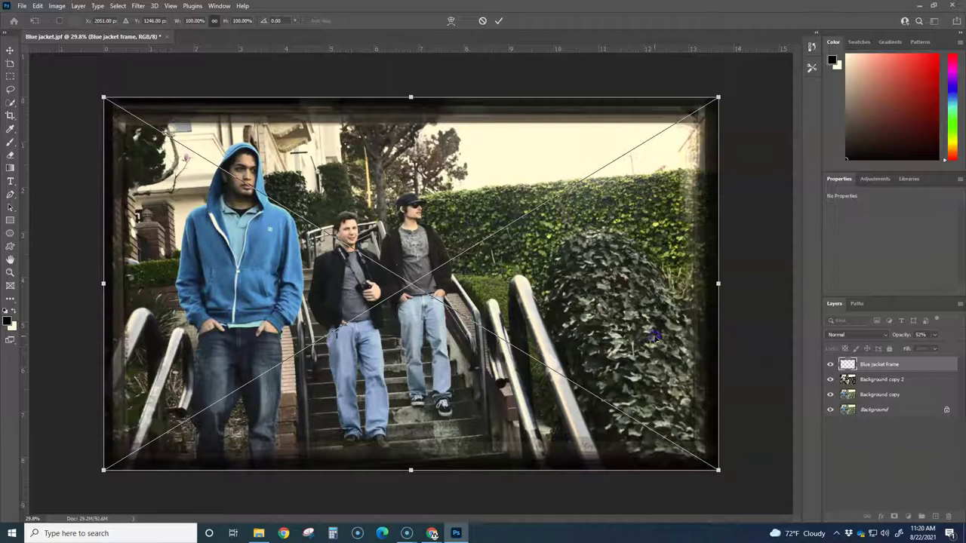
pyautogui.press('Return')
pyautogui.press('s')
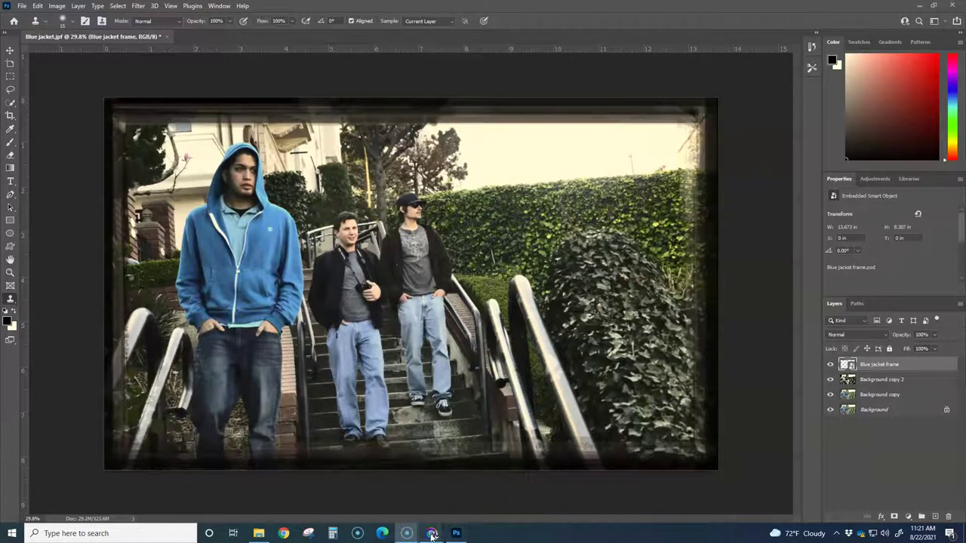
# Step: Switch to Chrome and examine the Kodak negative image results for film-border lettering, returning to Photoshop when done
pyautogui.moveTo(432, 534)
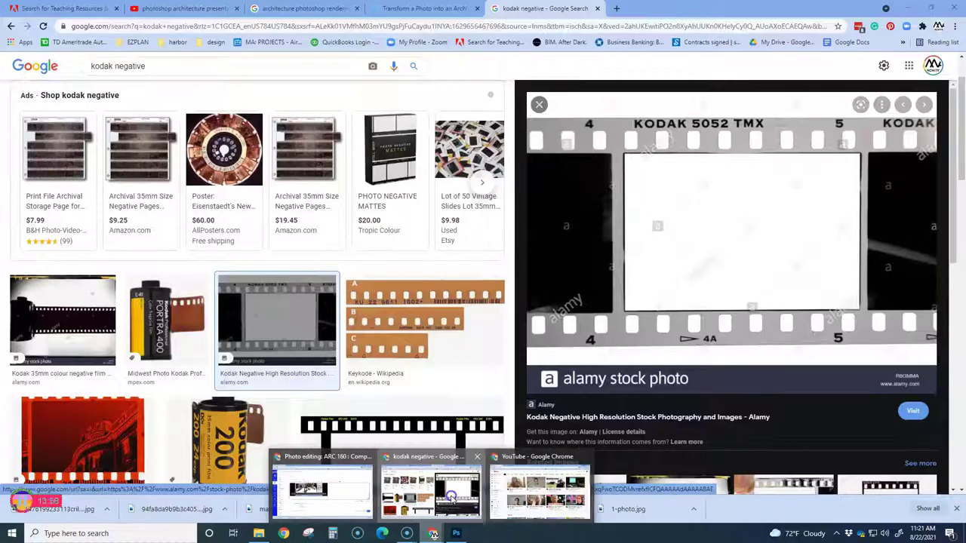
pyautogui.click(451, 497)
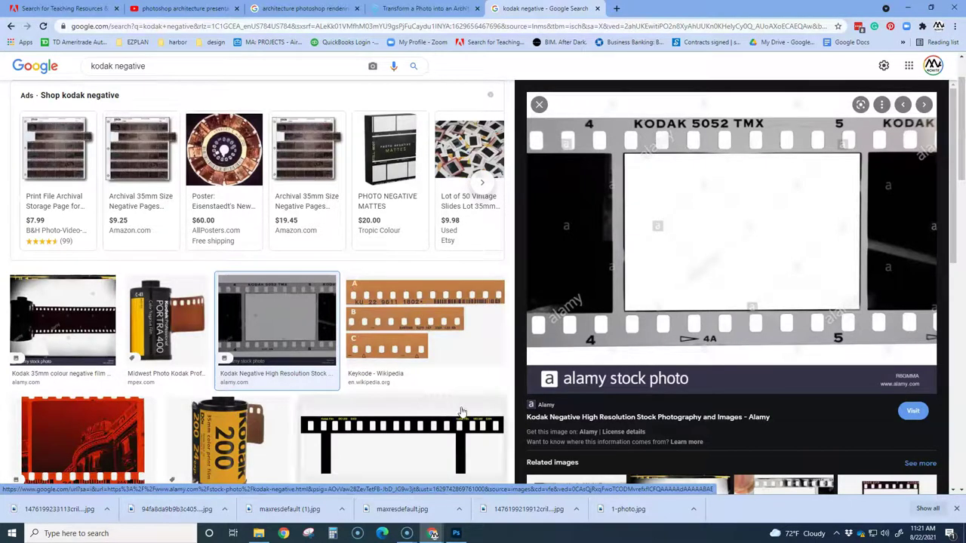
pyautogui.scroll(-2, 468, 404)
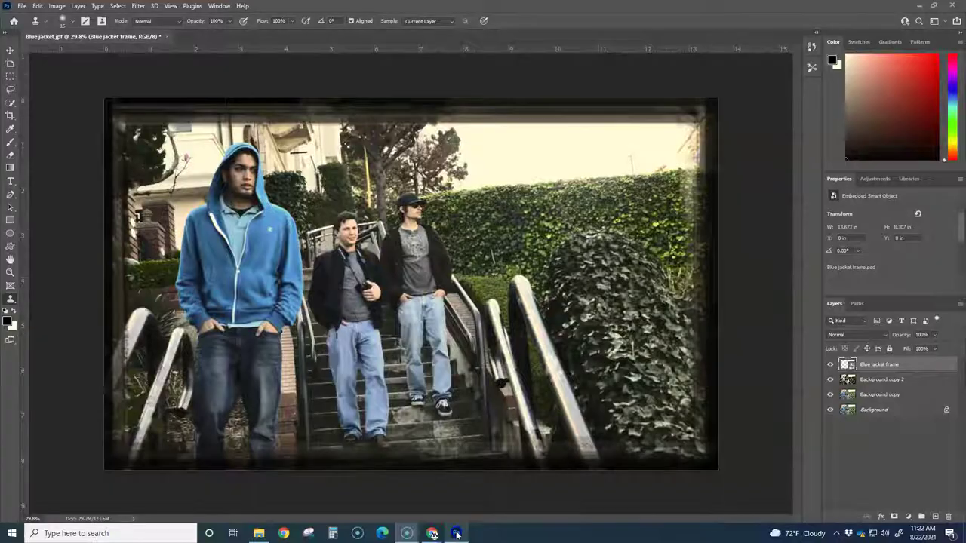
pyautogui.click(456, 534)
# Step: Add a horizontal text line reading KODAK EKTAR 100 on the dark frame along the photo's lower edge
pyautogui.click(97, 6)
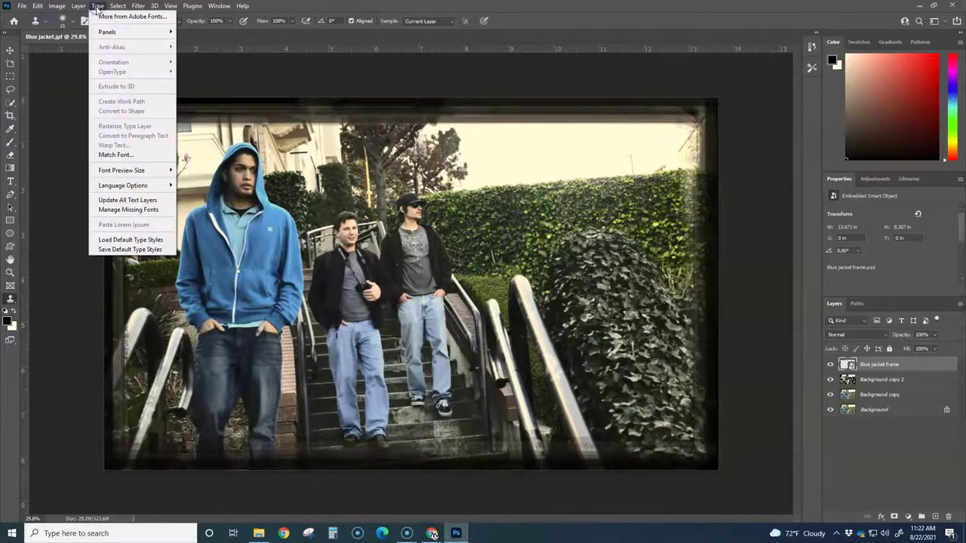
pyautogui.click(55, 149)
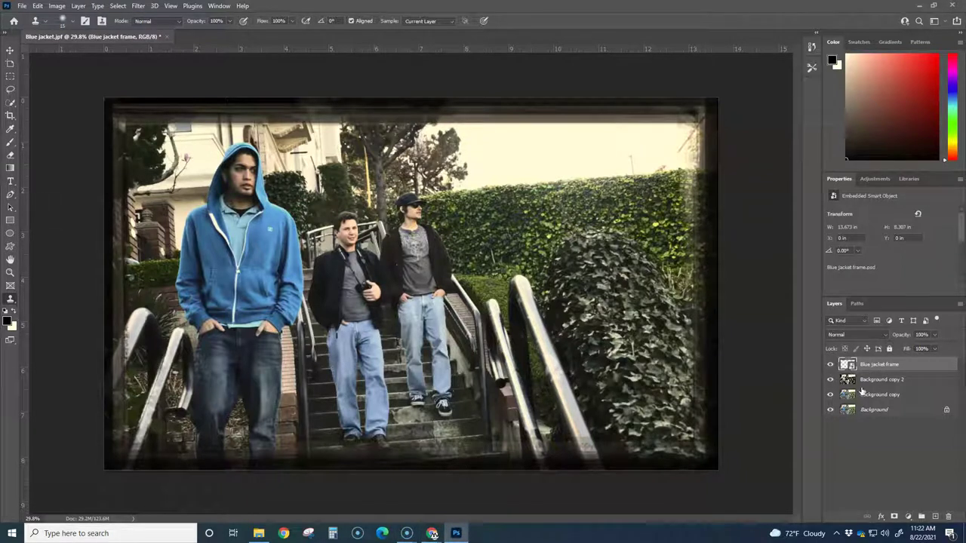
pyautogui.click(10, 181)
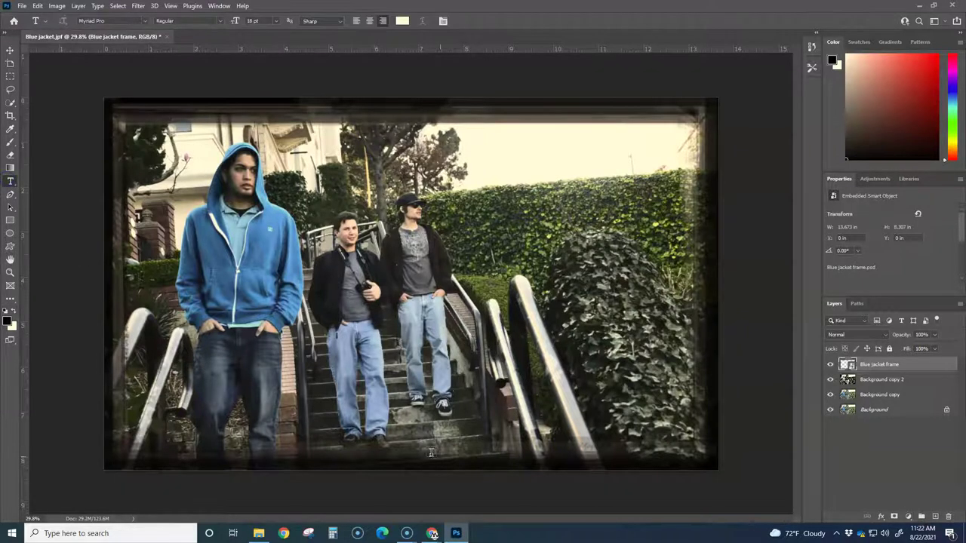
pyautogui.click(489, 462)
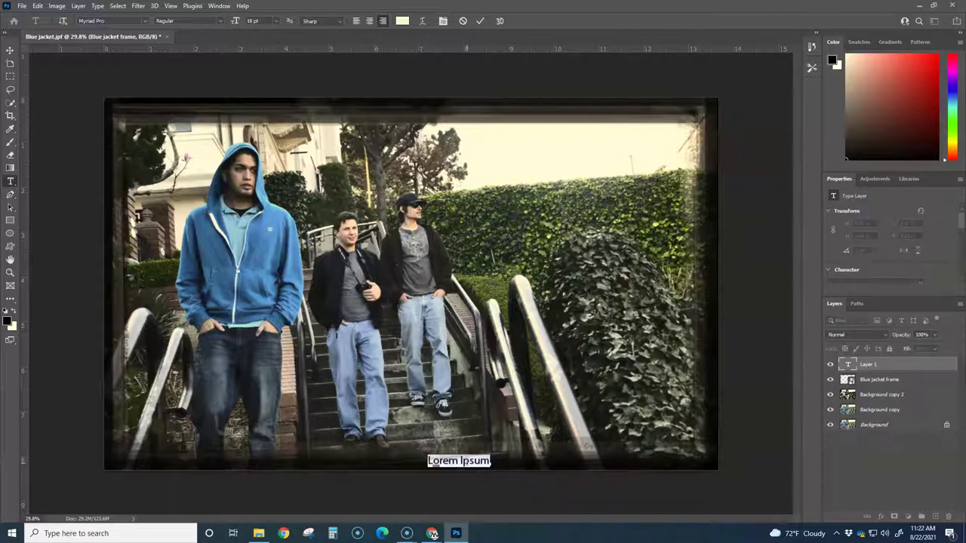
pyautogui.doubleClick(477, 461)
pyautogui.press('BackSpace')
pyautogui.press('BackSpace')
pyautogui.press('BackSpace')
pyautogui.press('BackSpace')
pyautogui.press('BackSpace')
pyautogui.press('BackSpace')
pyautogui.press('BackSpace')
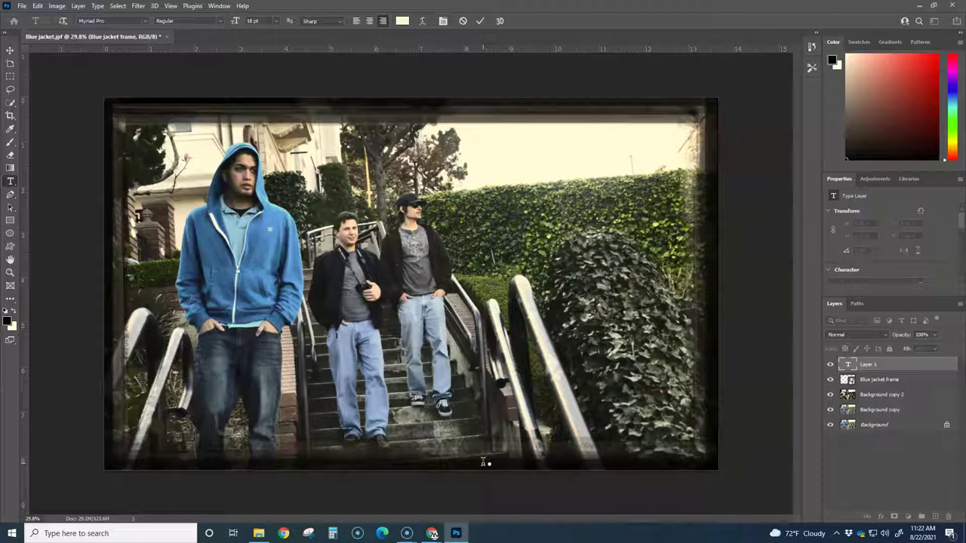
pyautogui.write('KODAK  EKTAR')
pyautogui.write('100')
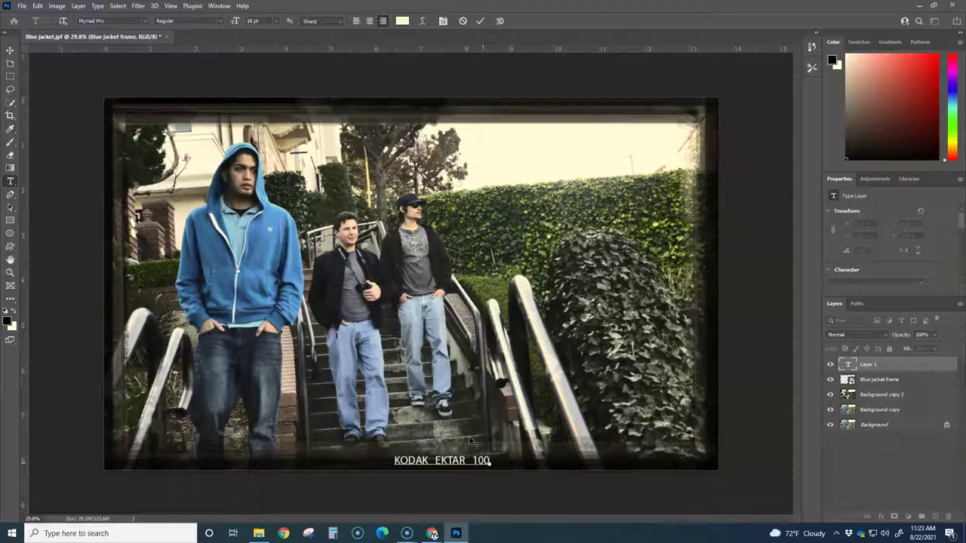
# Step: Move the KODAK EKTAR 100 text along the frame into the photo's lower-right corner and deselect it
pyautogui.click(9, 50)
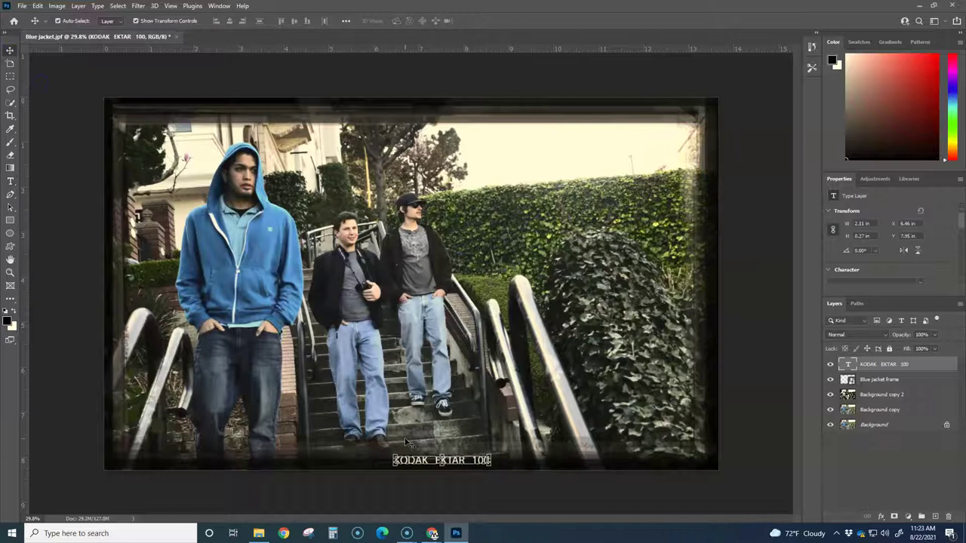
pyautogui.click(423, 485)
pyautogui.moveTo(436, 468); pyautogui.dragTo(648, 466)
pyautogui.click(619, 490)
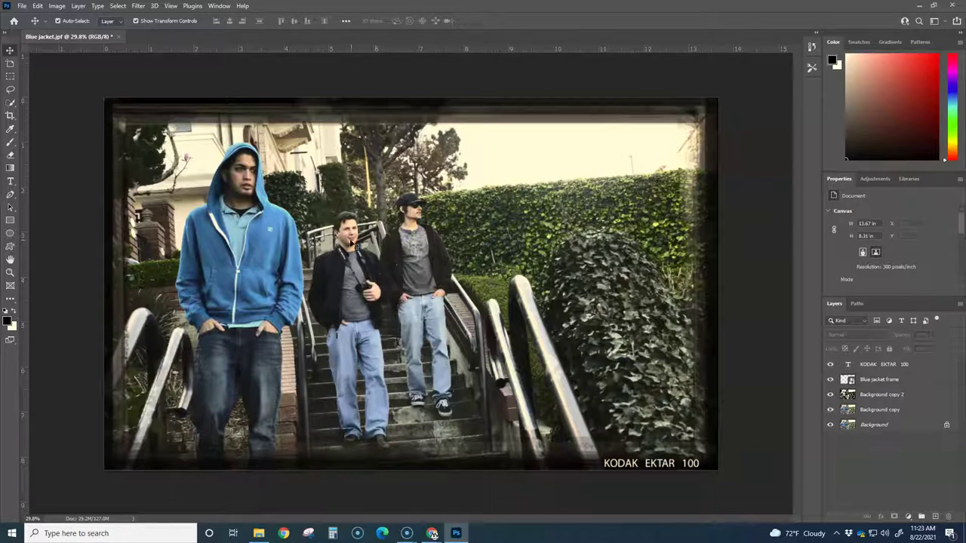
# Step: Select the Background copy layer and hide the text, Blue jacket frame and Background copy 2 layers above it
pyautogui.click(881, 411)
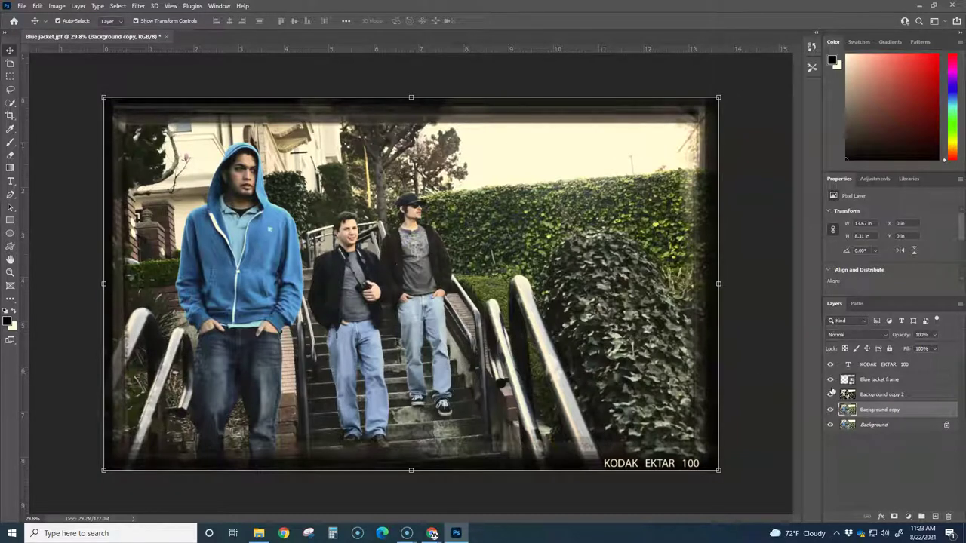
pyautogui.moveTo(832, 383); pyautogui.dragTo(831, 365)
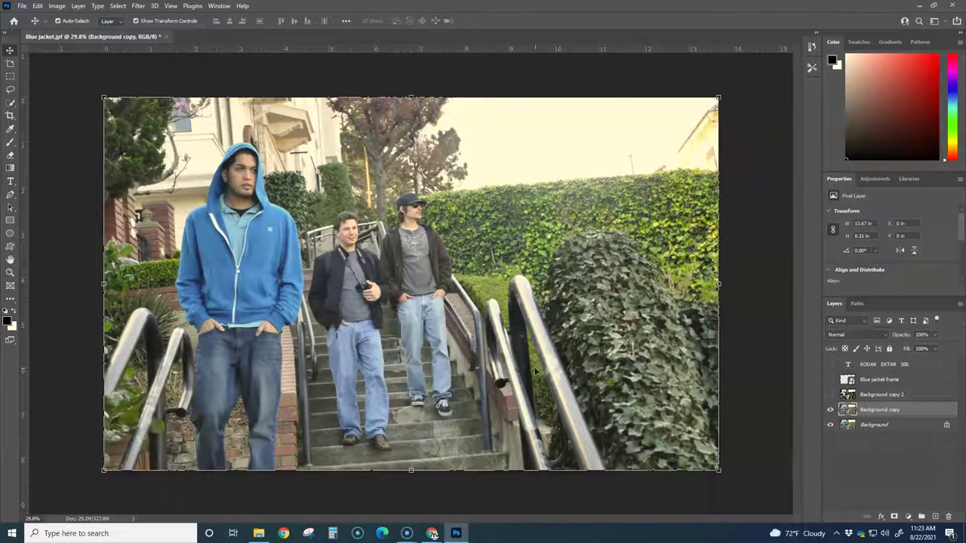
pyautogui.scroll(10, 346, 253)
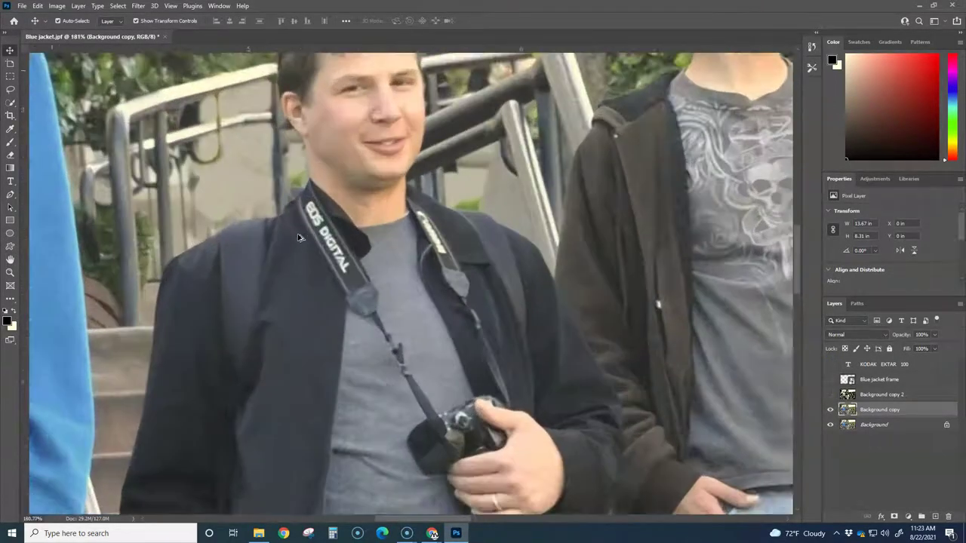
pyautogui.scroll(3, 305, 229)
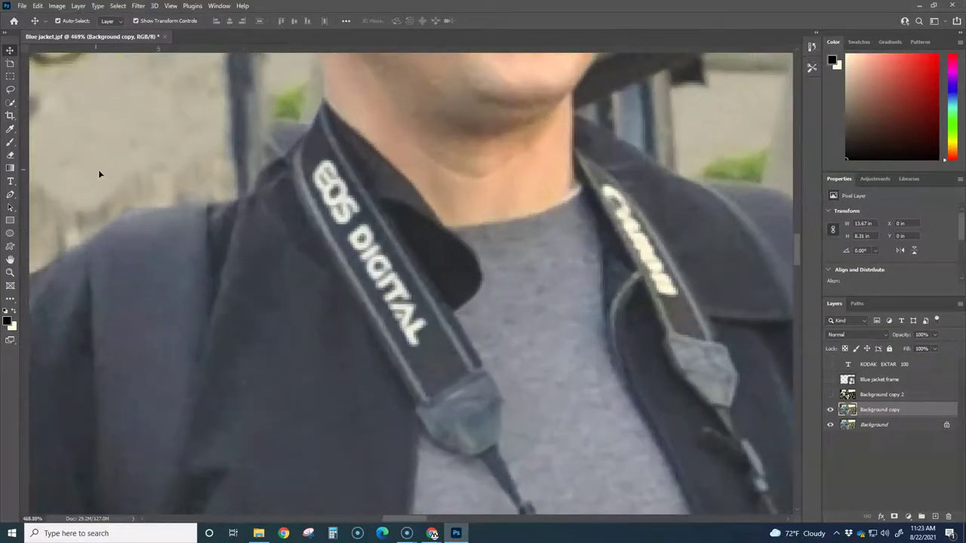
# Step: Try selecting the camera strap and jacket collar of the middle man with Quick Selection, and clear the selection
pyautogui.click(10, 104)
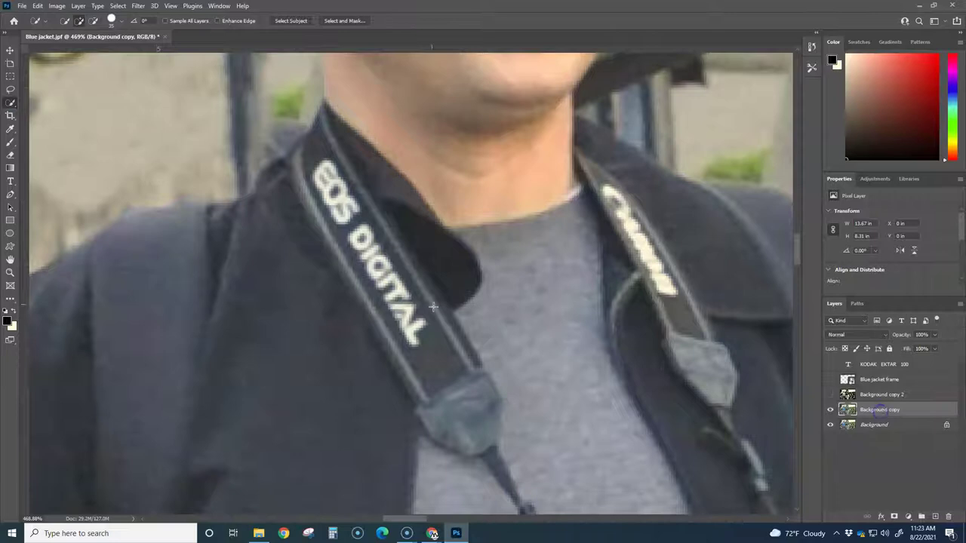
pyautogui.scroll(-5, 382, 290)
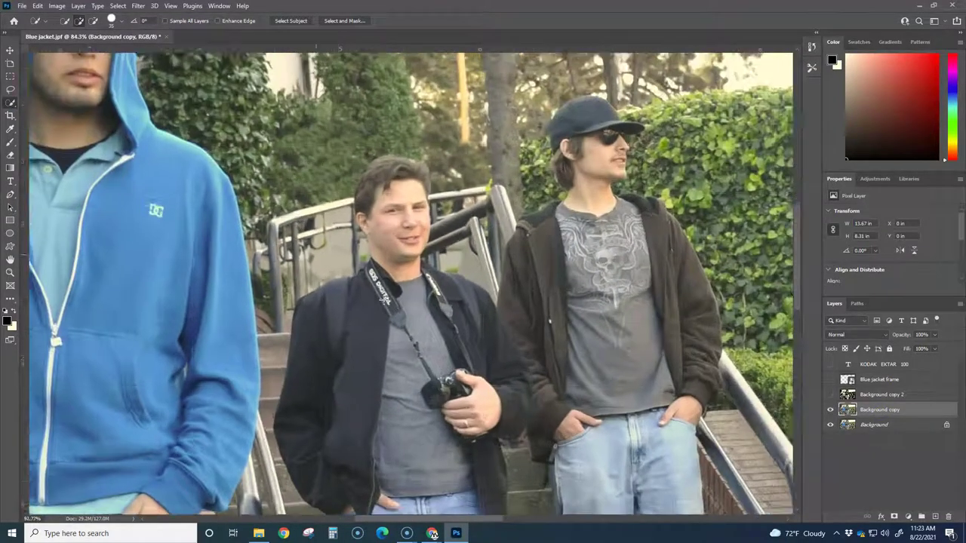
pyautogui.scroll(1, 370, 293)
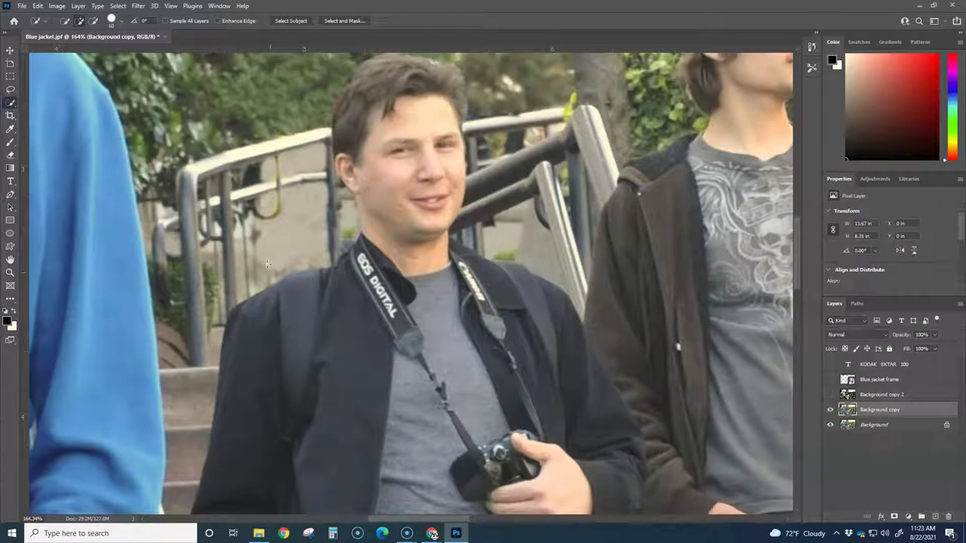
pyautogui.moveTo(357, 285); pyautogui.dragTo(377, 301)
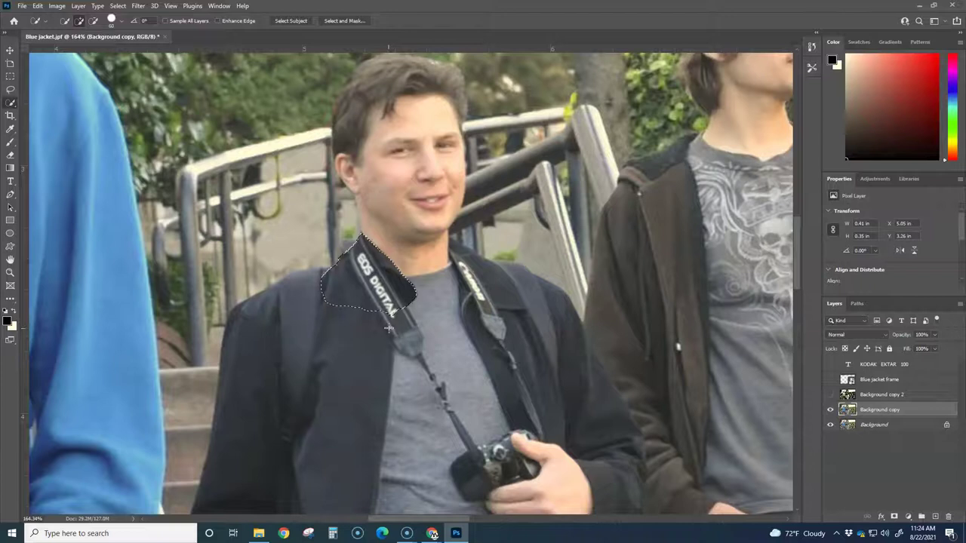
pyautogui.scroll(3, 390, 326)
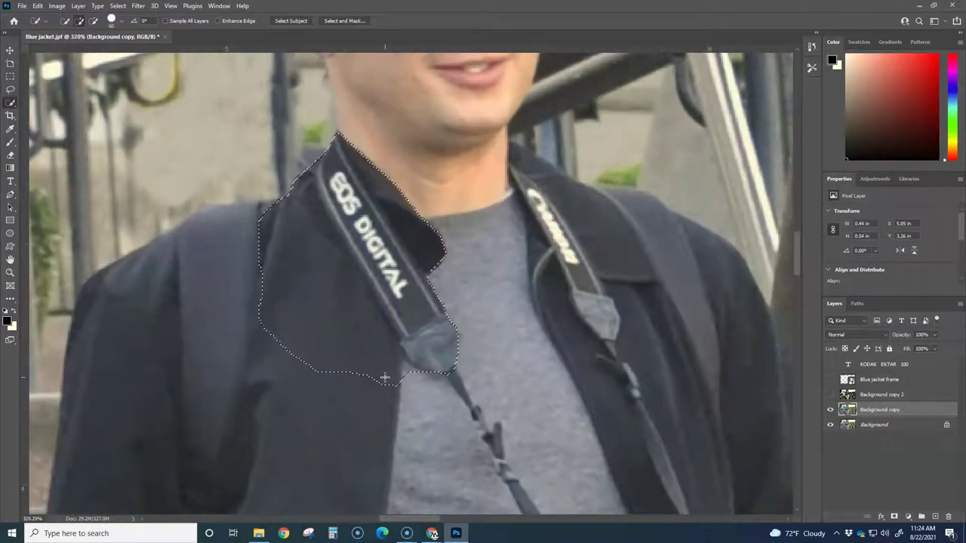
pyautogui.press('m')
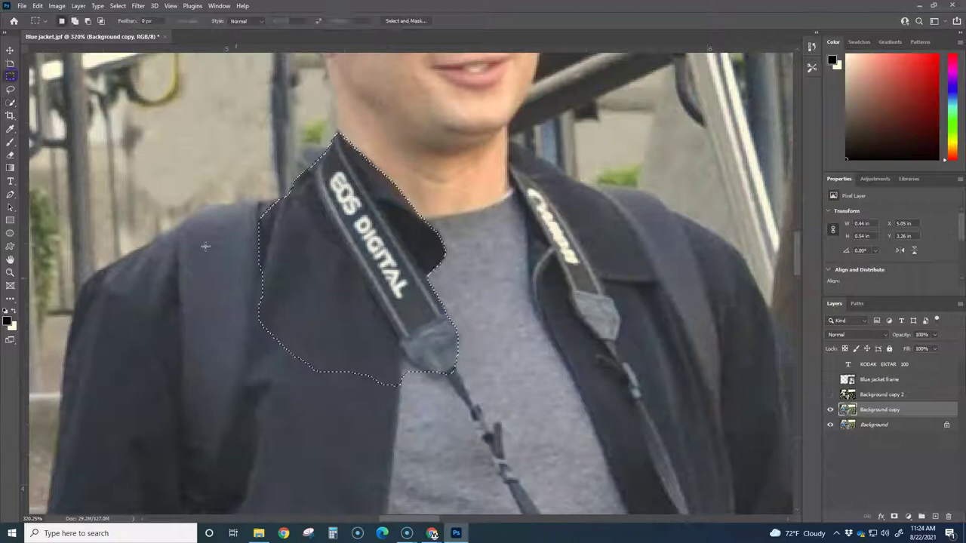
pyautogui.click(240, 288)
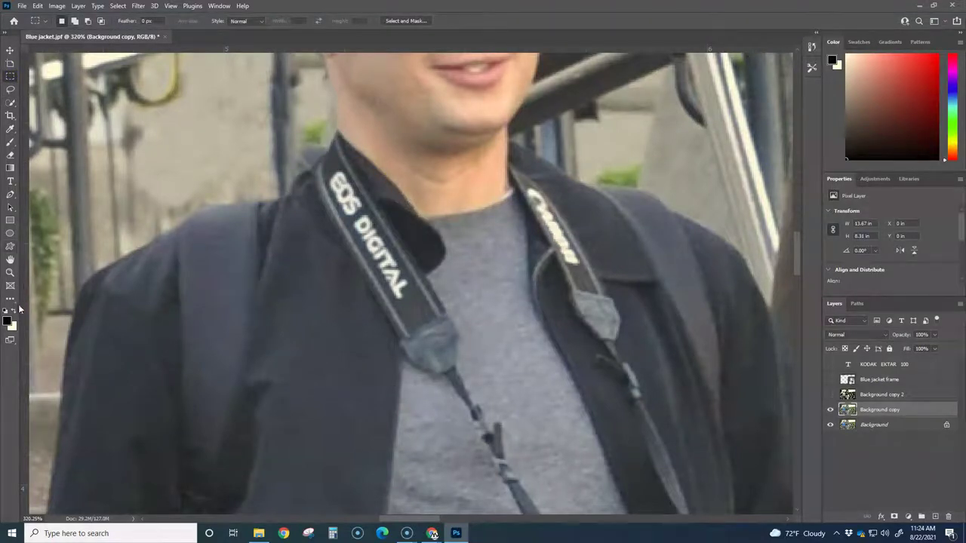
# Step: Try removing the EOS DIGITAL part of the camera strap with a large Content-Aware Spot Healing brush, undoing each attempt
pyautogui.press('j')
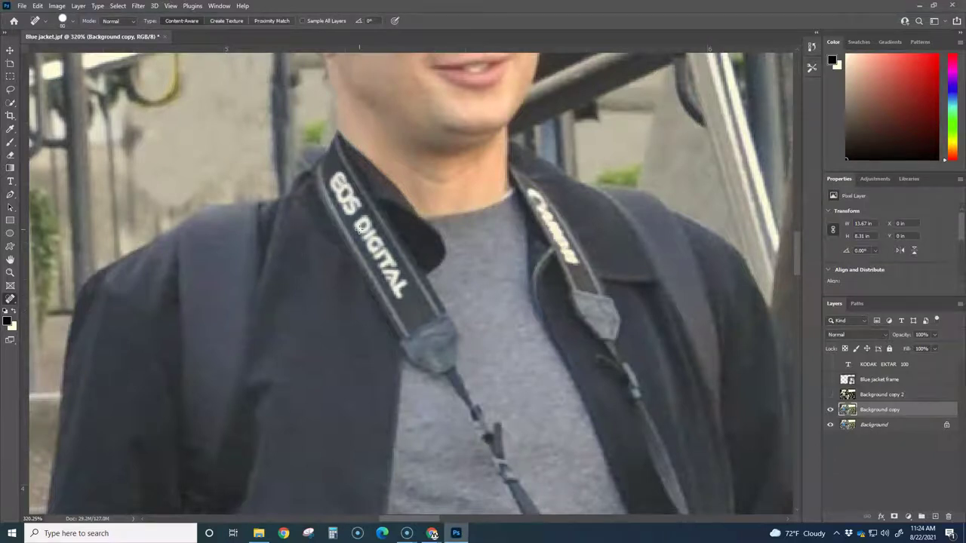
pyautogui.click(346, 228)
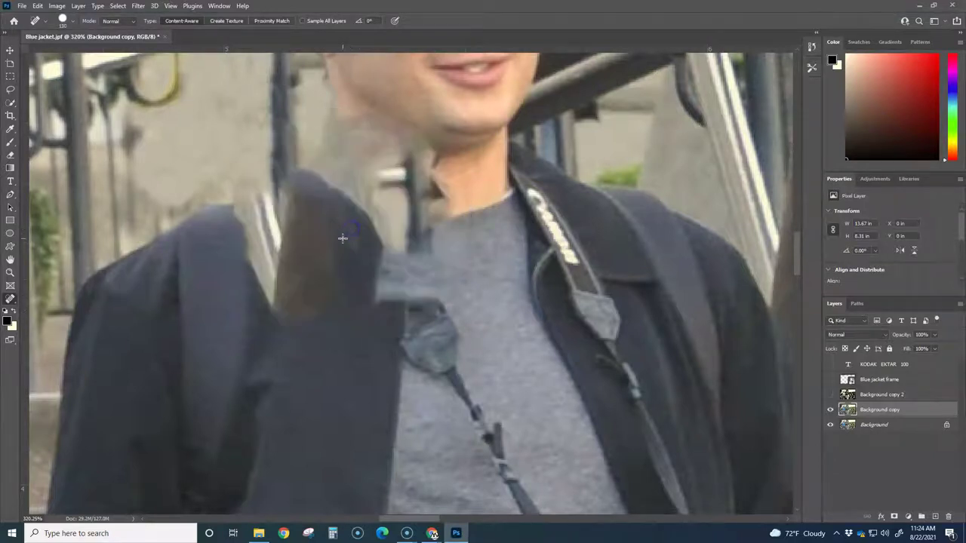
pyautogui.hotkey('ctrl', 'z')
pyautogui.scroll(-1, 68, 355)
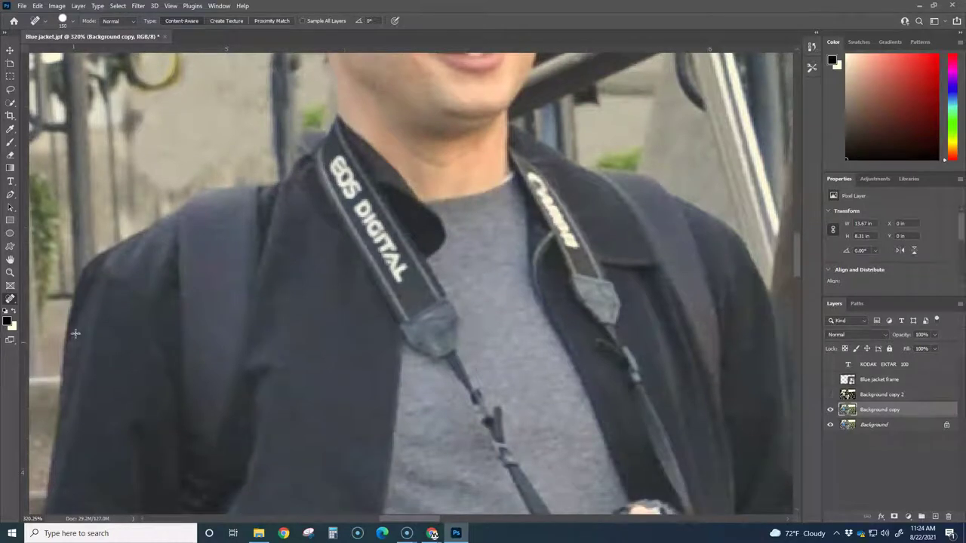
pyautogui.click(11, 300)
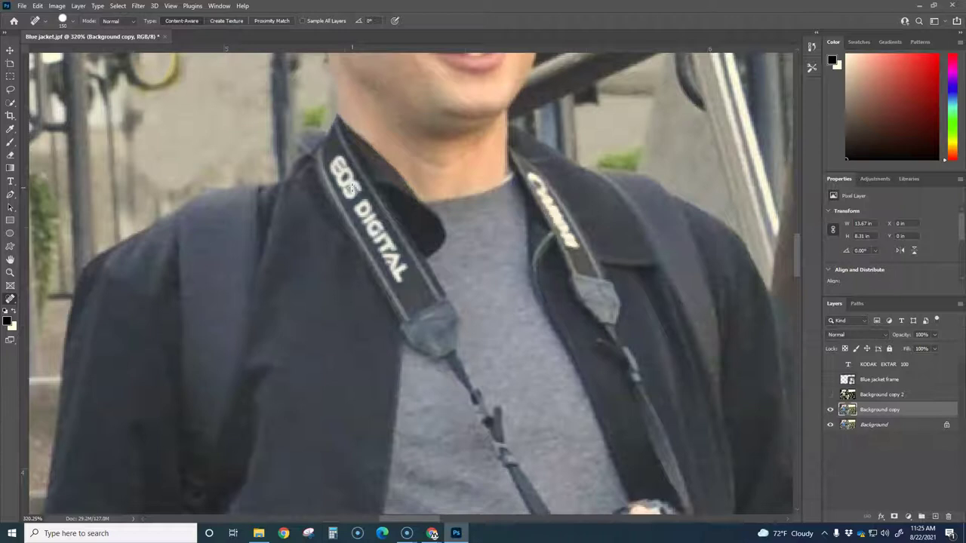
pyautogui.click(352, 188)
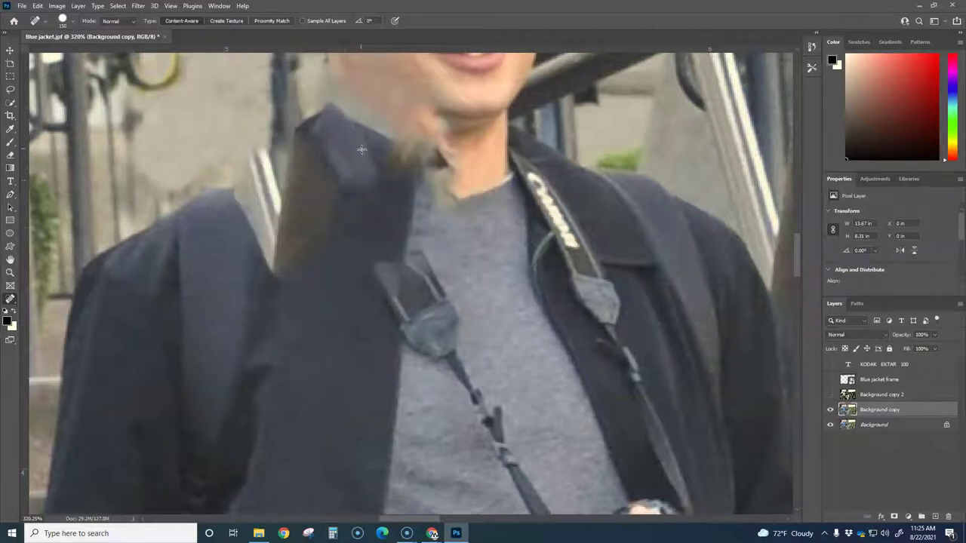
pyautogui.hotkey('ctrl', 'z')
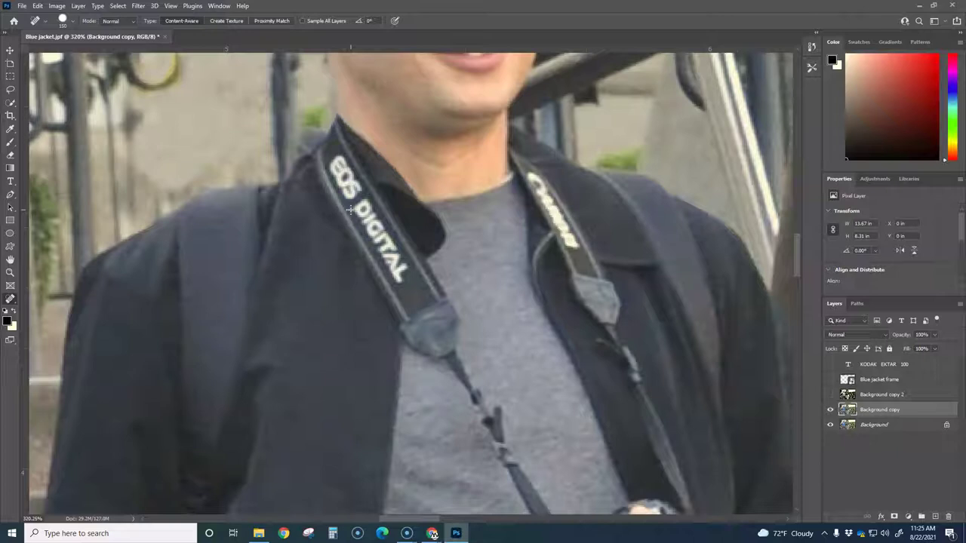
# Step: Heal over the DIGITAL lettering on the camera strap with a smaller Content-Aware Spot Healing brush
pyautogui.scroll(-3, 405, 267)
pyautogui.scroll(2, 408, 270)
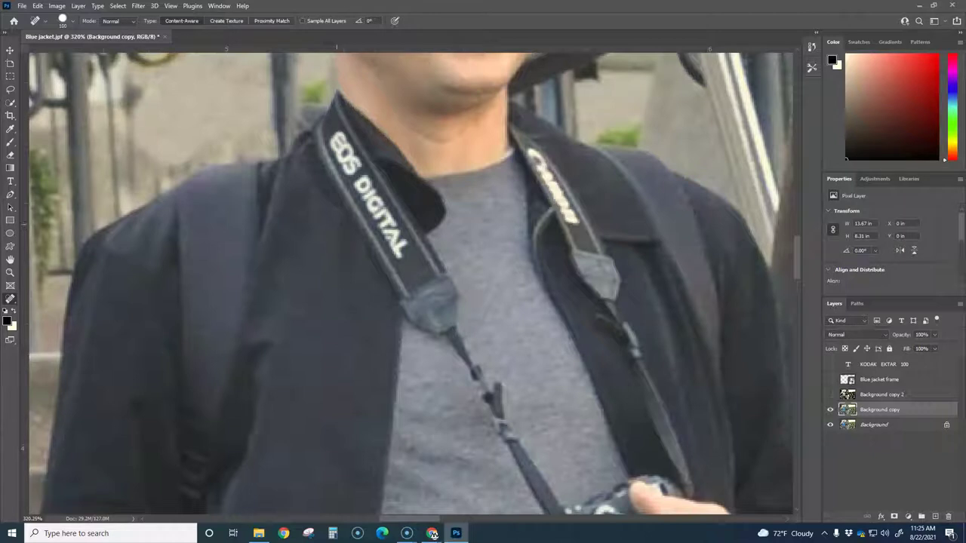
pyautogui.scroll(1, 337, 223)
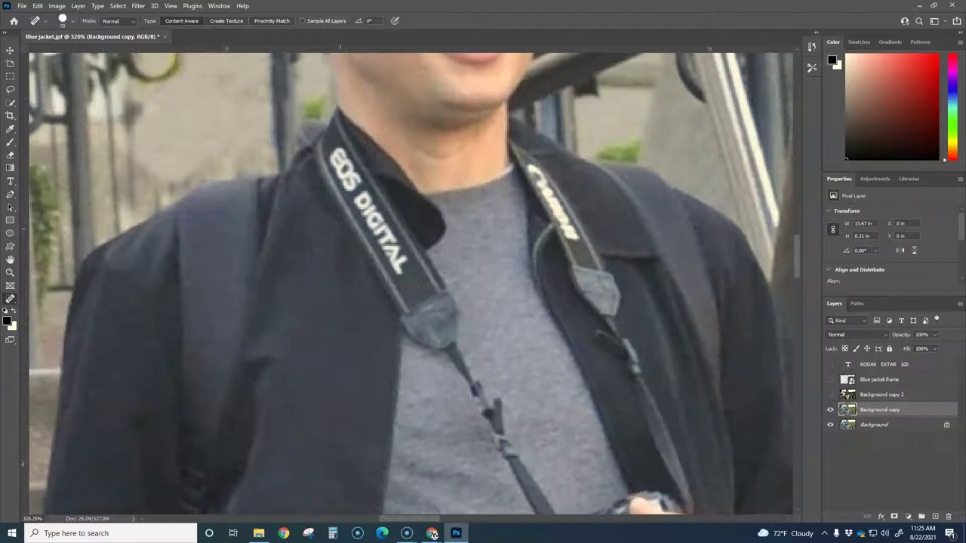
pyautogui.scroll(3, 346, 227)
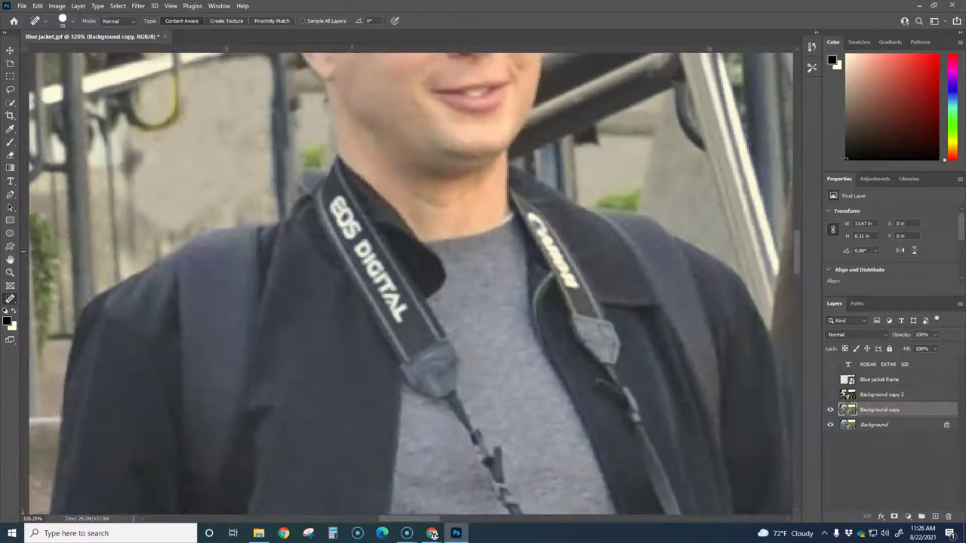
pyautogui.click(375, 284)
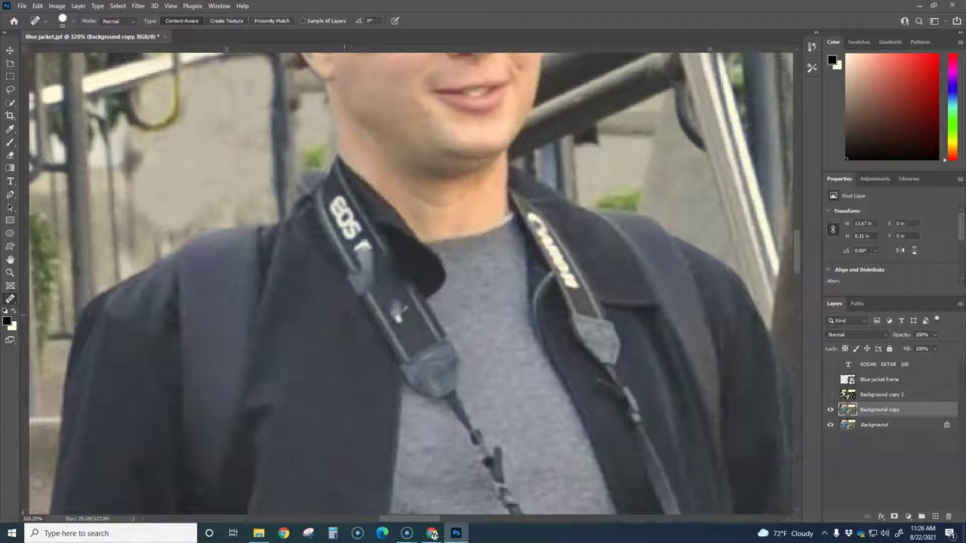
# Step: Clone dark jacket fabric with the Clone Stamp over the EOS DIGITAL side of the strap, following the collar and jacket edge
pyautogui.press('s')
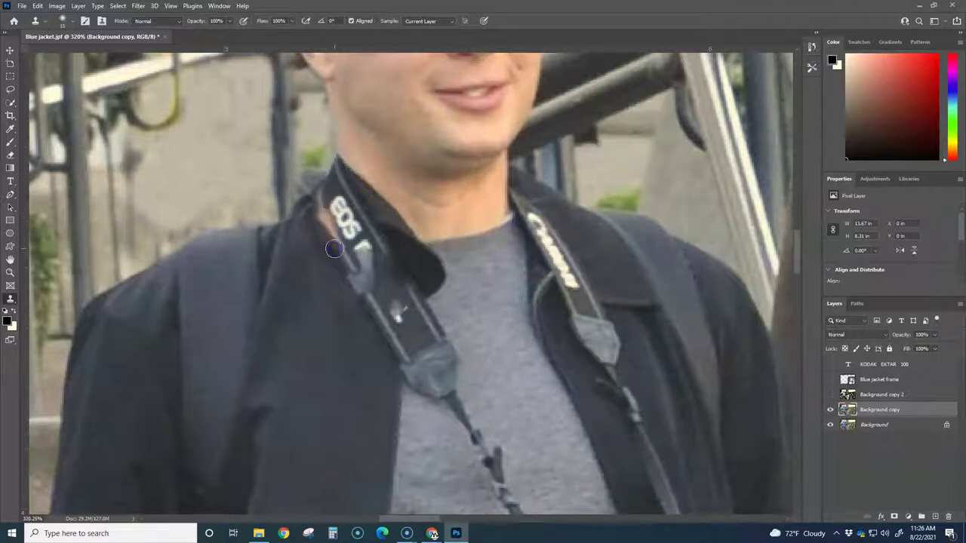
pyautogui.keyDown('alt'); pyautogui.click(311, 299); pyautogui.keyUp('alt')
pyautogui.moveTo(325, 226)
pyautogui.mouseDown()
pyautogui.moveTo(380, 319)
pyautogui.moveTo(350, 289)
pyautogui.moveTo(379, 280)
pyautogui.moveTo(337, 242)
pyautogui.moveTo(347, 255)
pyautogui.moveTo(340, 222)
pyautogui.moveTo(321, 231)
pyautogui.moveTo(331, 232)
pyautogui.moveTo(337, 209)
pyautogui.moveTo(334, 224)
pyautogui.moveTo(330, 197)
pyautogui.moveTo(325, 203)
pyautogui.moveTo(339, 186)
pyautogui.moveTo(338, 219)
pyautogui.moveTo(347, 213)
pyautogui.moveTo(350, 226)
pyautogui.moveTo(341, 191)
pyautogui.moveTo(312, 228)
pyautogui.moveTo(316, 250)
pyautogui.moveTo(332, 259)
pyautogui.moveTo(363, 235)
pyautogui.moveTo(356, 265)
pyautogui.mouseUp()
pyautogui.keyDown('alt'); pyautogui.click(312, 282); pyautogui.keyUp('alt')
pyautogui.moveTo(364, 224); pyautogui.dragTo(371, 239)
pyautogui.keyDown('alt'); pyautogui.click(377, 205); pyautogui.keyUp('alt')
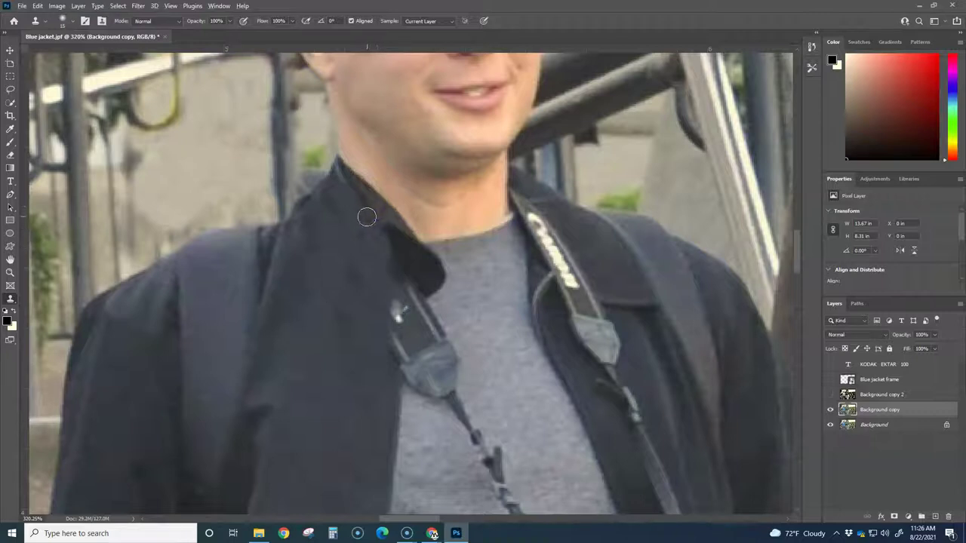
pyautogui.moveTo(377, 225); pyautogui.dragTo(361, 213)
pyautogui.moveTo(401, 262)
pyautogui.mouseDown()
pyautogui.moveTo(395, 268)
pyautogui.moveTo(346, 262)
pyautogui.moveTo(371, 281)
pyautogui.moveTo(375, 251)
pyautogui.moveTo(397, 279)
pyautogui.moveTo(380, 340)
pyautogui.moveTo(413, 291)
pyautogui.moveTo(395, 368)
pyautogui.moveTo(415, 292)
pyautogui.moveTo(379, 353)
pyautogui.mouseUp()
pyautogui.keyDown('alt'); pyautogui.click(347, 263); pyautogui.keyUp('alt')
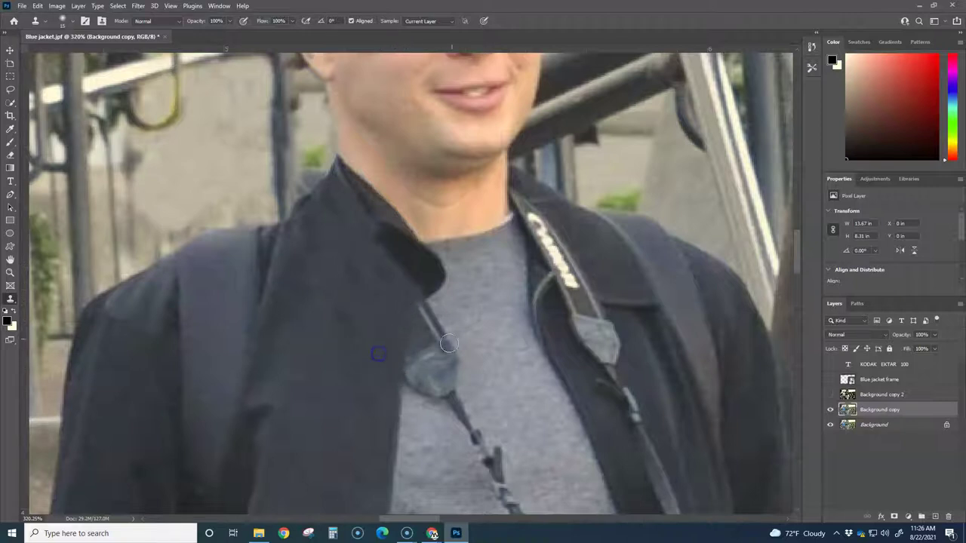
# Step: Clone grey shirt texture over the remaining strap end, its connector and the cord running down to the camera
pyautogui.keyDown('alt'); pyautogui.click(479, 303); pyautogui.keyUp('alt')
pyautogui.moveTo(437, 308)
pyautogui.mouseDown()
pyautogui.moveTo(418, 335)
pyautogui.moveTo(449, 334)
pyautogui.moveTo(444, 348)
pyautogui.moveTo(416, 345)
pyautogui.moveTo(416, 387)
pyautogui.moveTo(445, 400)
pyautogui.moveTo(427, 384)
pyautogui.moveTo(433, 365)
pyautogui.moveTo(424, 407)
pyautogui.moveTo(452, 356)
pyautogui.moveTo(440, 343)
pyautogui.moveTo(449, 394)
pyautogui.moveTo(442, 383)
pyautogui.moveTo(470, 346)
pyautogui.moveTo(454, 379)
pyautogui.moveTo(449, 360)
pyautogui.moveTo(445, 382)
pyautogui.moveTo(457, 380)
pyautogui.moveTo(442, 386)
pyautogui.moveTo(511, 366)
pyautogui.moveTo(491, 289)
pyautogui.moveTo(422, 289)
pyautogui.moveTo(440, 302)
pyautogui.mouseUp()
pyautogui.keyDown('alt'); pyautogui.click(486, 297); pyautogui.keyUp('alt')
pyautogui.keyDown('alt'); pyautogui.click(475, 306); pyautogui.keyUp('alt')
pyautogui.keyDown('alt'); pyautogui.click(524, 370); pyautogui.keyUp('alt')
pyautogui.keyDown('alt'); pyautogui.click(422, 449); pyautogui.keyUp('alt')
pyautogui.keyDown('alt'); pyautogui.click(539, 411); pyautogui.keyUp('alt')
pyautogui.keyDown('alt'); pyautogui.click(493, 317); pyautogui.keyUp('alt')
pyautogui.click(475, 298)
pyautogui.keyDown('alt'); pyautogui.click(470, 345); pyautogui.keyUp('alt')
pyautogui.moveTo(472, 341)
pyautogui.mouseDown()
pyautogui.moveTo(485, 361)
pyautogui.moveTo(467, 362)
pyautogui.moveTo(482, 380)
pyautogui.moveTo(486, 371)
pyautogui.moveTo(505, 410)
pyautogui.moveTo(495, 412)
pyautogui.moveTo(514, 413)
pyautogui.moveTo(512, 421)
pyautogui.moveTo(460, 297)
pyautogui.moveTo(480, 296)
pyautogui.moveTo(452, 313)
pyautogui.moveTo(477, 339)
pyautogui.mouseUp()
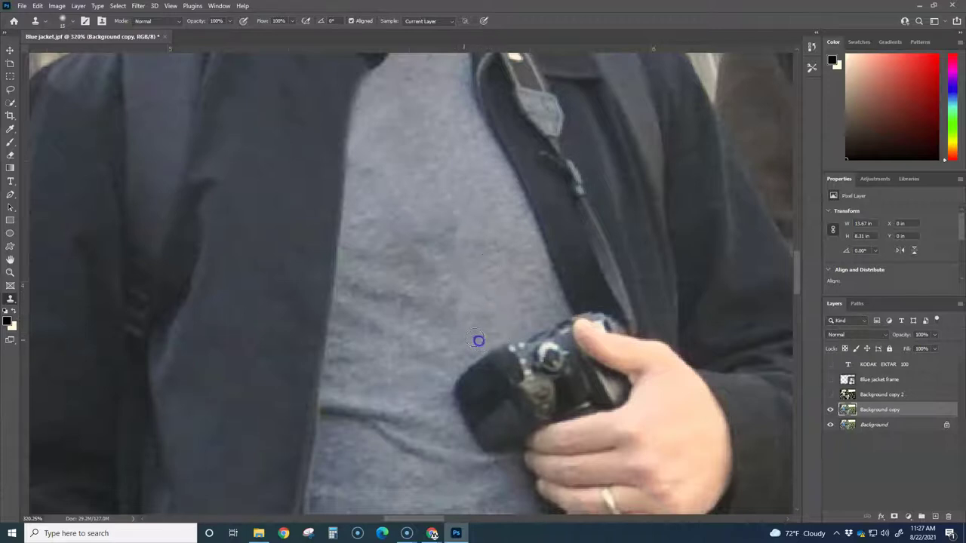
# Step: Clone grey shirt texture over the camera body protruding from the middle man's hand
pyautogui.keyDown('alt'); pyautogui.click(395, 379); pyautogui.keyUp('alt')
pyautogui.moveTo(450, 383)
pyautogui.mouseDown()
pyautogui.moveTo(479, 362)
pyautogui.moveTo(511, 354)
pyautogui.moveTo(471, 373)
pyautogui.moveTo(503, 370)
pyautogui.moveTo(457, 385)
pyautogui.moveTo(475, 395)
pyautogui.moveTo(475, 414)
pyautogui.moveTo(488, 388)
pyautogui.mouseUp()
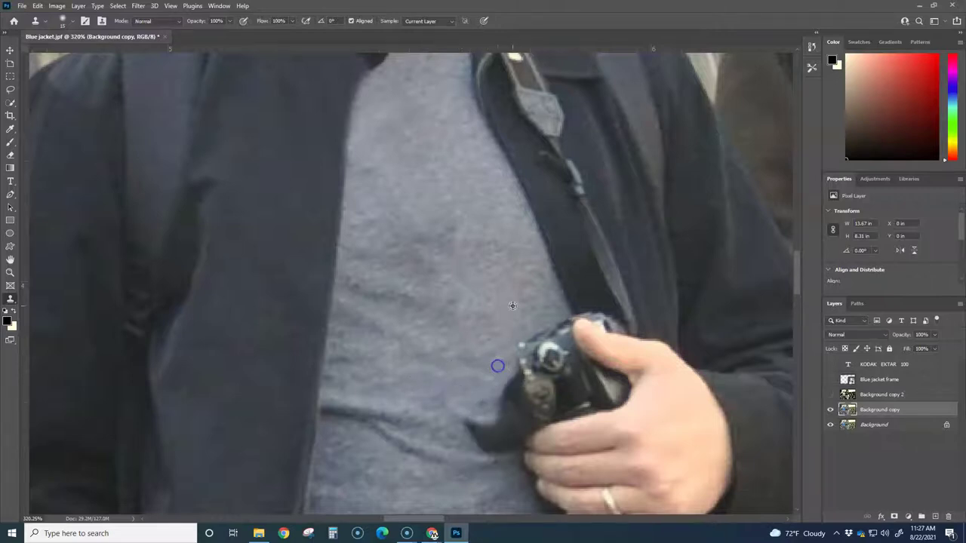
pyautogui.moveTo(547, 329)
pyautogui.mouseDown()
pyautogui.moveTo(510, 346)
pyautogui.moveTo(552, 338)
pyautogui.moveTo(560, 354)
pyautogui.moveTo(553, 348)
pyautogui.moveTo(511, 372)
pyautogui.moveTo(556, 371)
pyautogui.moveTo(557, 355)
pyautogui.moveTo(545, 375)
pyautogui.moveTo(514, 382)
pyautogui.moveTo(540, 391)
pyautogui.moveTo(515, 388)
pyautogui.moveTo(499, 406)
pyautogui.moveTo(507, 406)
pyautogui.moveTo(486, 397)
pyautogui.moveTo(511, 396)
pyautogui.moveTo(460, 406)
pyautogui.moveTo(485, 441)
pyautogui.mouseUp()
pyautogui.keyDown('alt'); pyautogui.click(518, 304); pyautogui.keyUp('alt')
pyautogui.keyDown('alt'); pyautogui.click(438, 388); pyautogui.keyUp('alt')
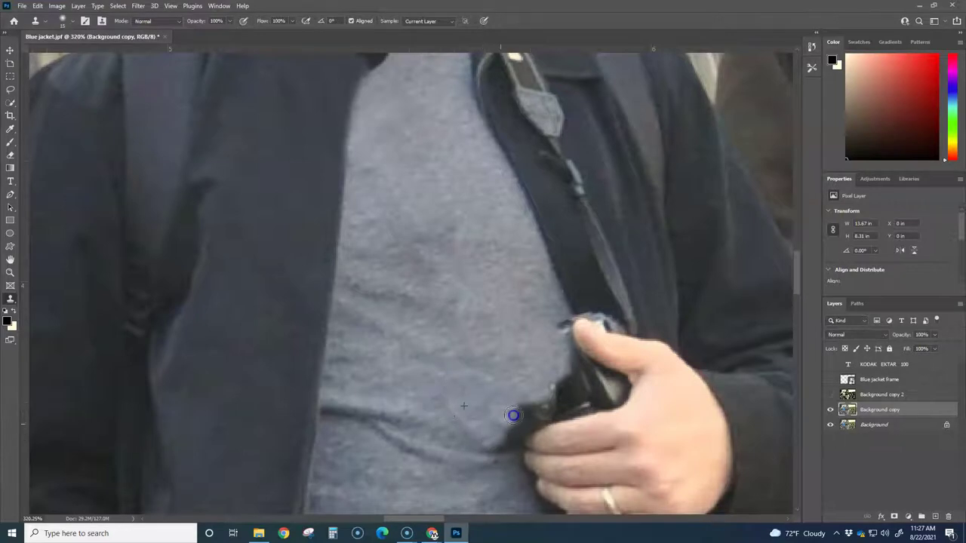
pyautogui.moveTo(521, 412)
pyautogui.mouseDown()
pyautogui.moveTo(550, 404)
pyautogui.moveTo(563, 393)
pyautogui.moveTo(529, 391)
pyautogui.moveTo(567, 390)
pyautogui.moveTo(564, 367)
pyautogui.moveTo(573, 373)
pyautogui.moveTo(496, 443)
pyautogui.moveTo(535, 415)
pyautogui.moveTo(573, 405)
pyautogui.moveTo(512, 429)
pyautogui.mouseUp()
pyautogui.moveTo(568, 365)
pyautogui.mouseDown()
pyautogui.moveTo(590, 375)
pyautogui.moveTo(391, 315)
pyautogui.mouseUp()
# Step: Clone shirt texture over the camera remnants beside the thumb and between the thumb and fingers
pyautogui.scroll(9, 567, 376)
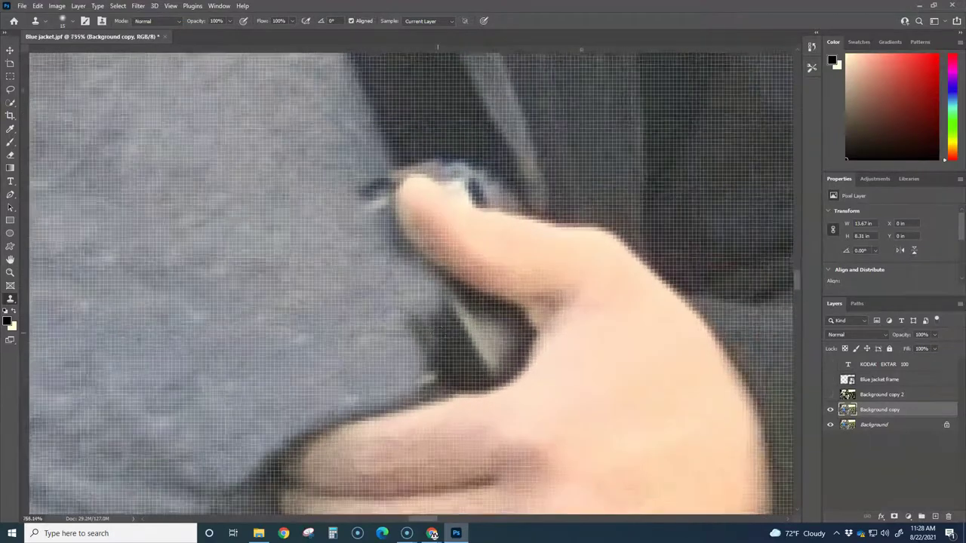
pyautogui.scroll(1, 467, 319)
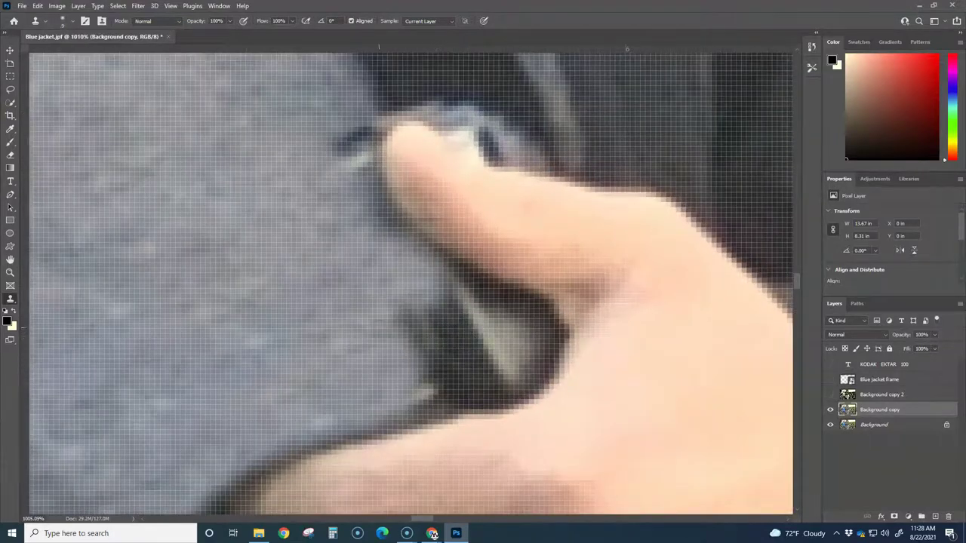
pyautogui.moveTo(381, 306)
pyautogui.mouseDown()
pyautogui.moveTo(489, 304)
pyautogui.moveTo(487, 337)
pyautogui.moveTo(399, 330)
pyautogui.moveTo(429, 360)
pyautogui.moveTo(431, 385)
pyautogui.moveTo(476, 372)
pyautogui.moveTo(463, 369)
pyautogui.moveTo(451, 382)
pyautogui.moveTo(483, 385)
pyautogui.moveTo(522, 365)
pyautogui.moveTo(522, 328)
pyautogui.moveTo(468, 302)
pyautogui.moveTo(459, 306)
pyautogui.moveTo(533, 334)
pyautogui.moveTo(476, 385)
pyautogui.moveTo(375, 406)
pyautogui.moveTo(378, 318)
pyautogui.moveTo(394, 462)
pyautogui.mouseUp()
pyautogui.scroll(-8, 390, 373)
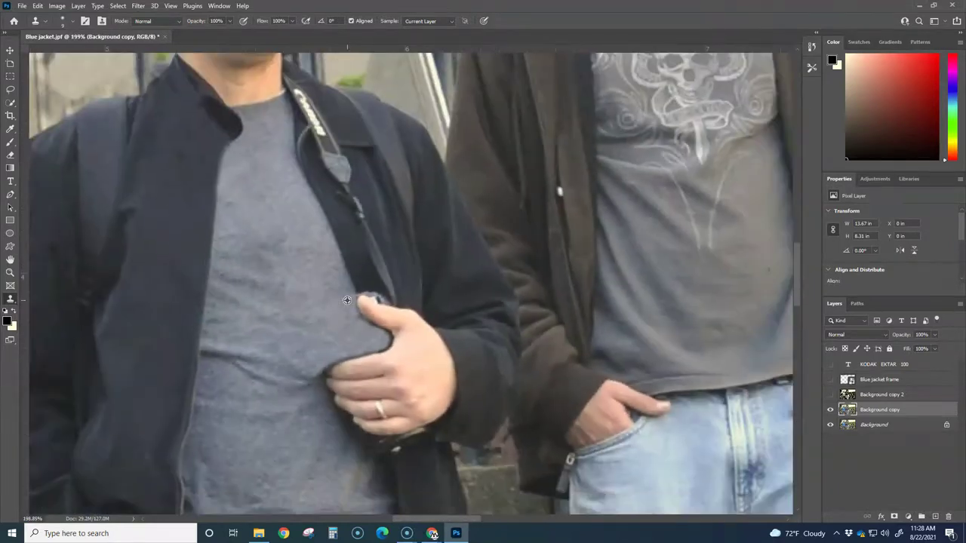
# Step: Clone dark jacket fabric over the camera piece above the thumb and the lower end of the remaining strap
pyautogui.scroll(9, 316, 277)
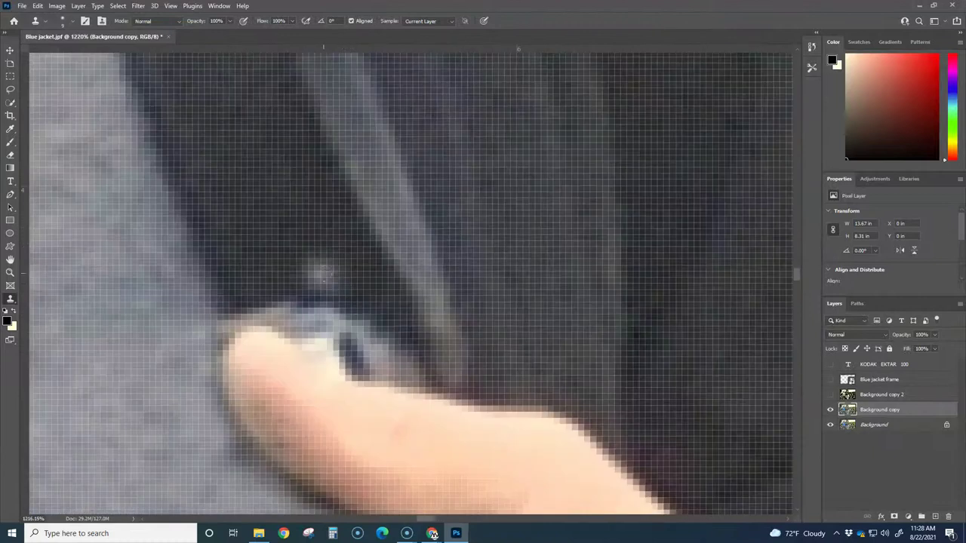
pyautogui.moveTo(269, 275)
pyautogui.mouseDown()
pyautogui.moveTo(281, 299)
pyautogui.moveTo(398, 376)
pyautogui.mouseUp()
pyautogui.keyDown('alt'); pyautogui.click(534, 211); pyautogui.keyUp('alt')
pyautogui.moveTo(459, 237)
pyautogui.mouseDown()
pyautogui.moveTo(446, 257)
pyautogui.moveTo(446, 362)
pyautogui.moveTo(370, 312)
pyautogui.moveTo(382, 325)
pyautogui.moveTo(373, 325)
pyautogui.moveTo(425, 322)
pyautogui.moveTo(430, 221)
pyautogui.moveTo(355, 179)
pyautogui.moveTo(334, 91)
pyautogui.mouseUp()
pyautogui.scroll(-5, 384, 201)
pyautogui.scroll(-3, 384, 204)
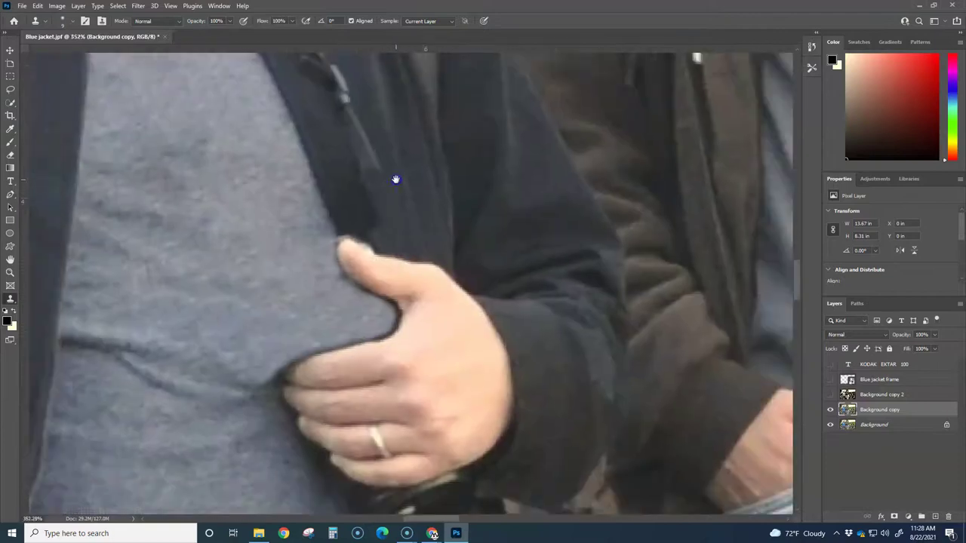
# Step: Heal away the thin strap cord and buckle below the grey connector on the jacket with the Spot Healing brush
pyautogui.scroll(2, 400, 282)
pyautogui.scroll(4, 397, 269)
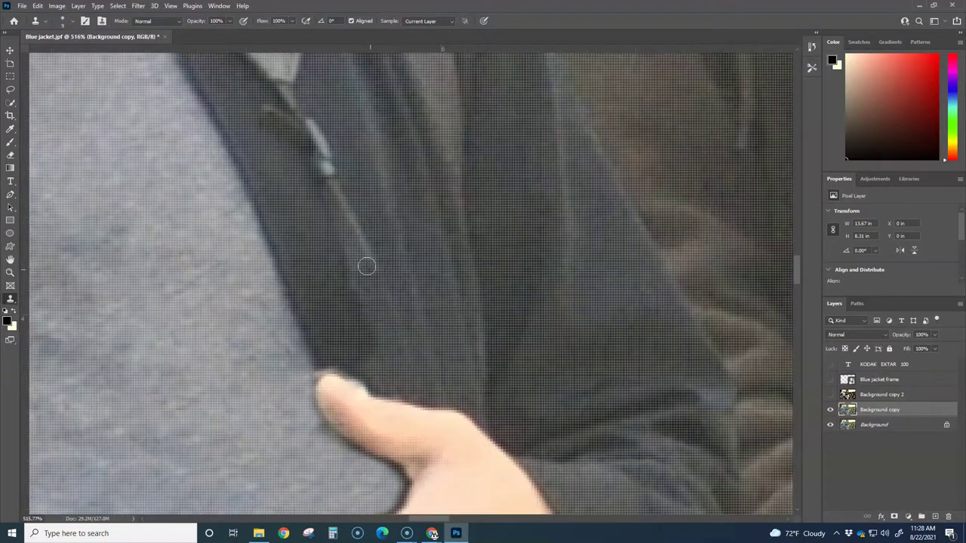
pyautogui.scroll(-3, 373, 267)
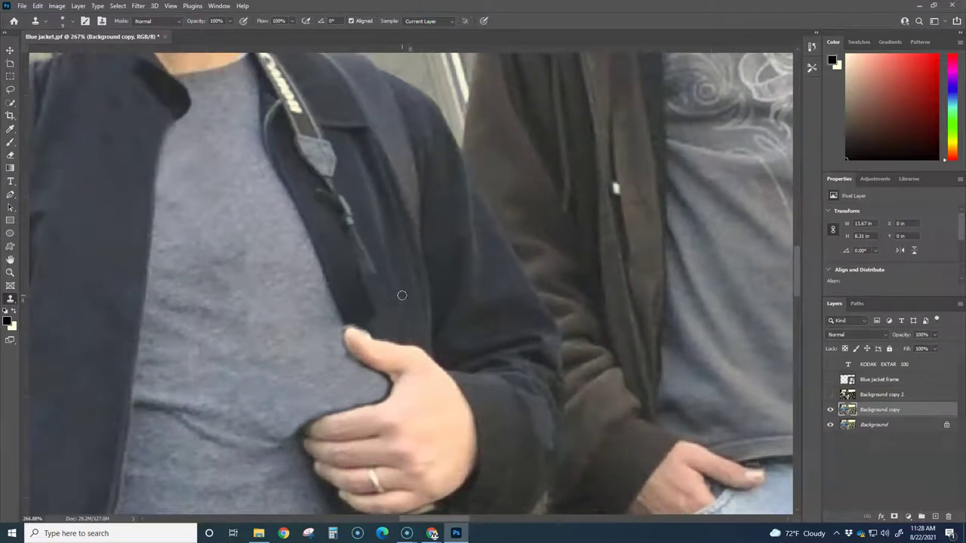
pyautogui.press('j')
pyautogui.click(367, 265)
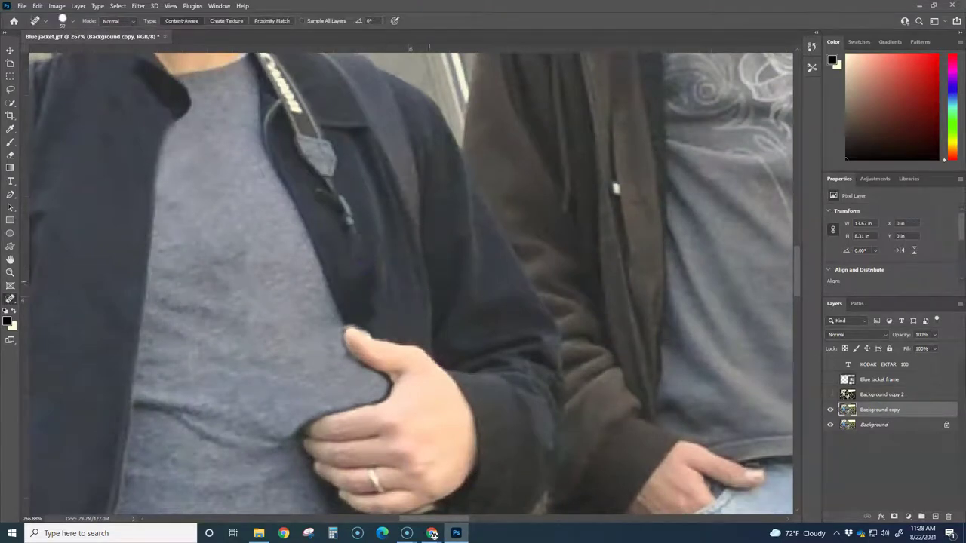
pyautogui.click(357, 224)
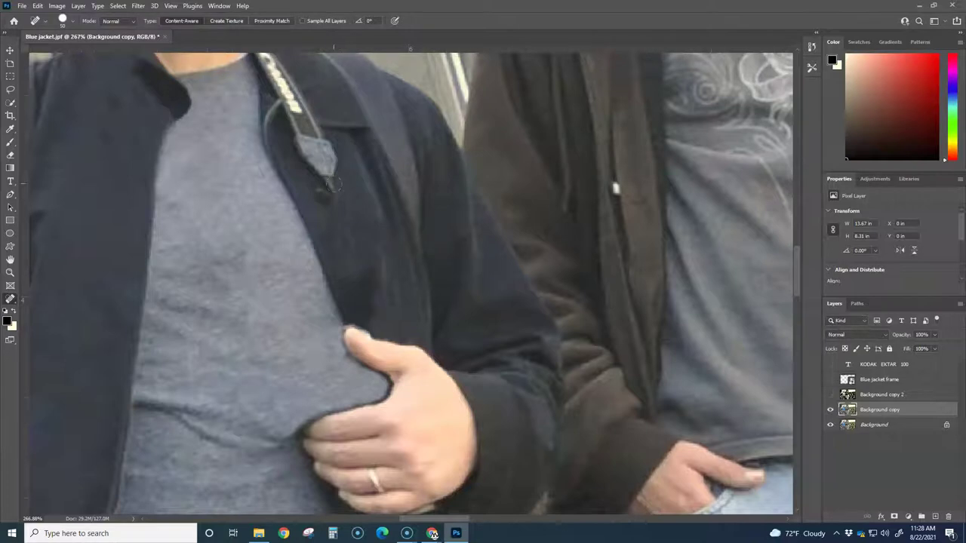
pyautogui.click(332, 184)
# Step: Try healing away the grey strap connector with the Spot Healing brush, and undo the stroke
pyautogui.moveTo(358, 209); pyautogui.dragTo(387, 304)
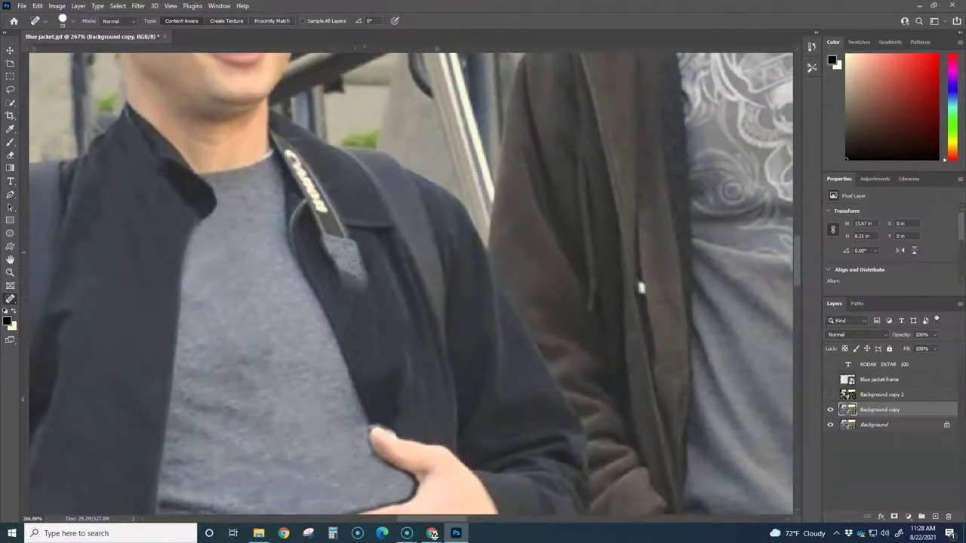
pyautogui.moveTo(363, 253); pyautogui.dragTo(358, 254)
pyautogui.hotkey('ctrl', 'z')
# Step: Clone jacket fabric over the grey strap connector and the strap end below the collar flap, continuing the flap's lower edge
pyautogui.scroll(3, 410, 287)
pyautogui.press('s')
pyautogui.scroll(2, 367, 252)
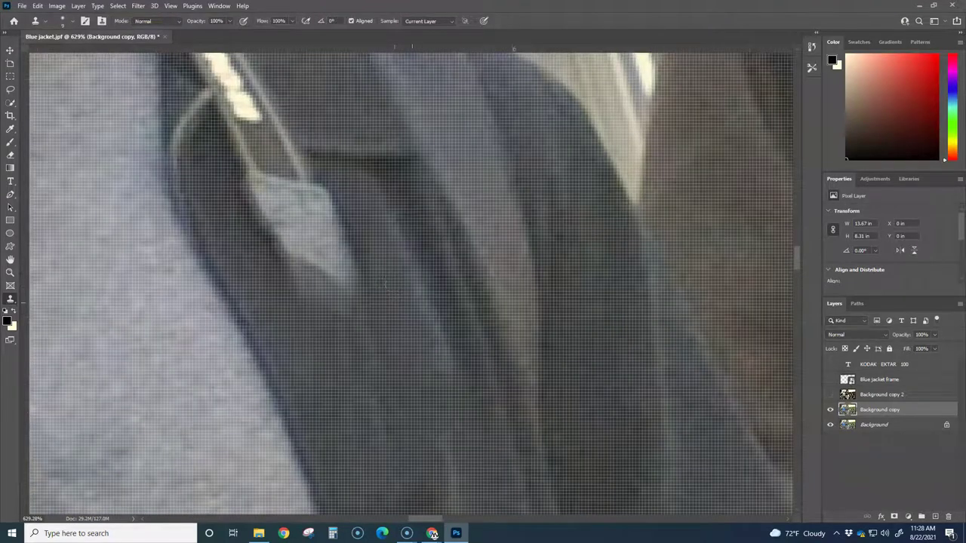
pyautogui.keyDown('alt'); pyautogui.click(415, 353); pyautogui.keyUp('alt')
pyautogui.moveTo(362, 293)
pyautogui.mouseDown()
pyautogui.moveTo(337, 291)
pyautogui.moveTo(332, 231)
pyautogui.moveTo(308, 191)
pyautogui.moveTo(270, 167)
pyautogui.mouseUp()
pyautogui.moveTo(326, 236); pyautogui.dragTo(334, 250)
pyautogui.moveTo(326, 285)
pyautogui.mouseDown()
pyautogui.moveTo(276, 225)
pyautogui.moveTo(293, 260)
pyautogui.moveTo(287, 240)
pyautogui.moveTo(293, 249)
pyautogui.moveTo(342, 217)
pyautogui.moveTo(252, 214)
pyautogui.moveTo(245, 184)
pyautogui.moveTo(321, 205)
pyautogui.moveTo(264, 216)
pyautogui.moveTo(328, 198)
pyautogui.moveTo(270, 185)
pyautogui.mouseUp()
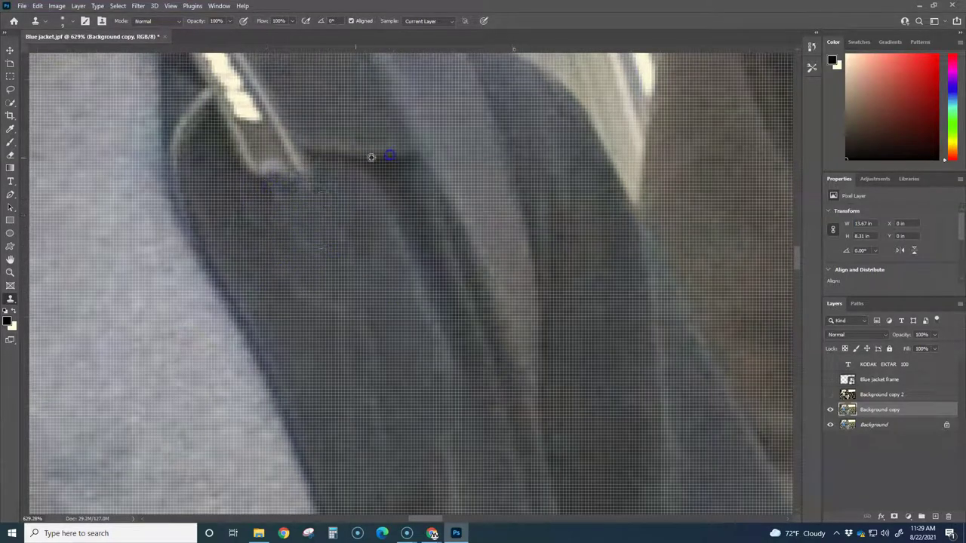
pyautogui.moveTo(315, 155)
pyautogui.mouseDown()
pyautogui.moveTo(241, 149)
pyautogui.moveTo(295, 175)
pyautogui.moveTo(242, 166)
pyautogui.moveTo(299, 183)
pyautogui.moveTo(223, 171)
pyautogui.moveTo(302, 185)
pyautogui.moveTo(403, 376)
pyautogui.moveTo(410, 421)
pyautogui.mouseUp()
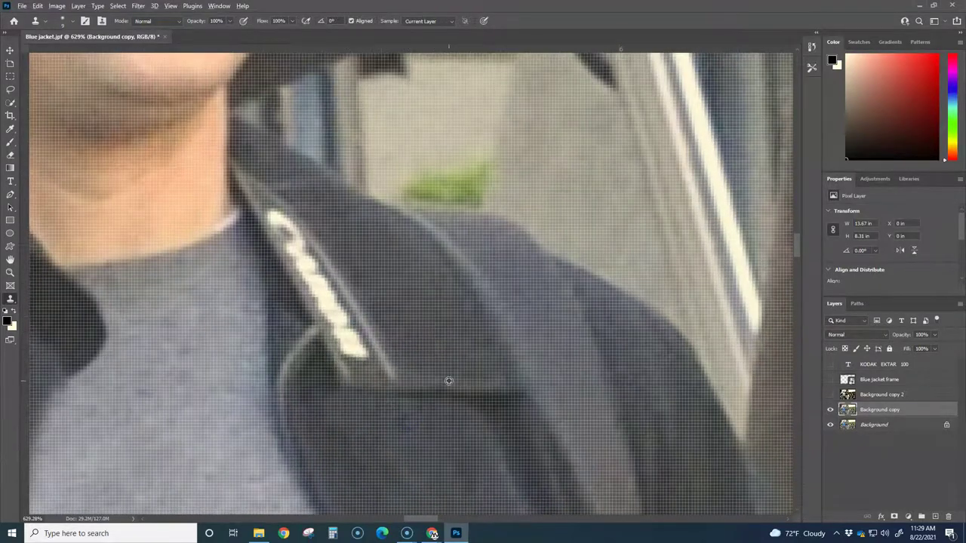
# Step: Clone collar fabric over the Canon lettering and strap edge, keeping the light seam along the collar
pyautogui.moveTo(405, 335)
pyautogui.mouseDown()
pyautogui.moveTo(359, 338)
pyautogui.moveTo(394, 367)
pyautogui.moveTo(347, 329)
pyautogui.moveTo(342, 303)
pyautogui.moveTo(393, 358)
pyautogui.moveTo(349, 347)
pyautogui.moveTo(356, 354)
pyautogui.moveTo(443, 343)
pyautogui.moveTo(415, 362)
pyautogui.moveTo(387, 359)
pyautogui.moveTo(360, 372)
pyautogui.moveTo(406, 356)
pyautogui.moveTo(369, 367)
pyautogui.moveTo(347, 336)
pyautogui.moveTo(370, 371)
pyautogui.moveTo(396, 360)
pyautogui.moveTo(365, 338)
pyautogui.mouseUp()
pyautogui.keyDown('alt'); pyautogui.click(443, 343); pyautogui.keyUp('alt')
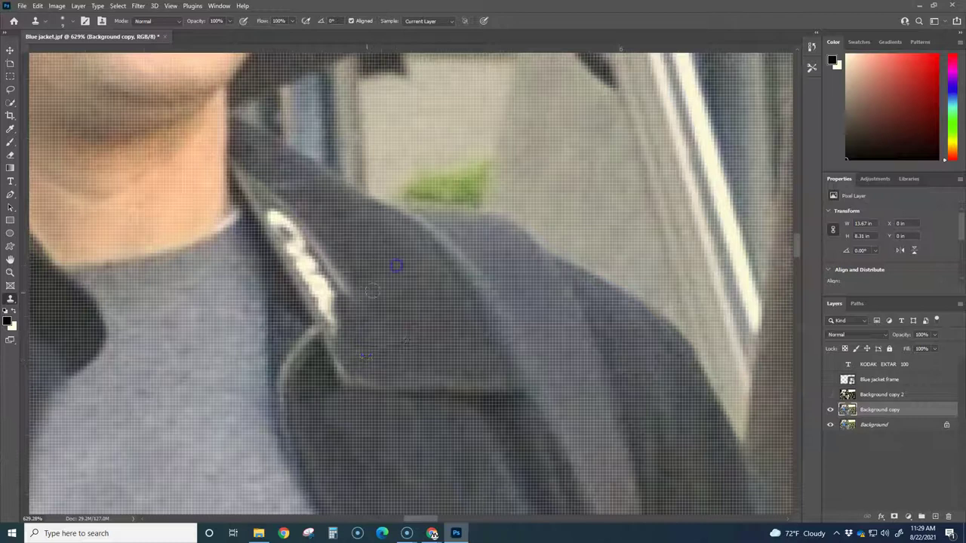
pyautogui.moveTo(397, 266)
pyautogui.mouseDown()
pyautogui.moveTo(342, 289)
pyautogui.moveTo(290, 216)
pyautogui.moveTo(338, 302)
pyautogui.moveTo(284, 229)
pyautogui.moveTo(333, 286)
pyautogui.mouseUp()
pyautogui.moveTo(351, 330)
pyautogui.mouseDown()
pyautogui.moveTo(338, 327)
pyautogui.moveTo(319, 266)
pyautogui.moveTo(346, 280)
pyautogui.mouseUp()
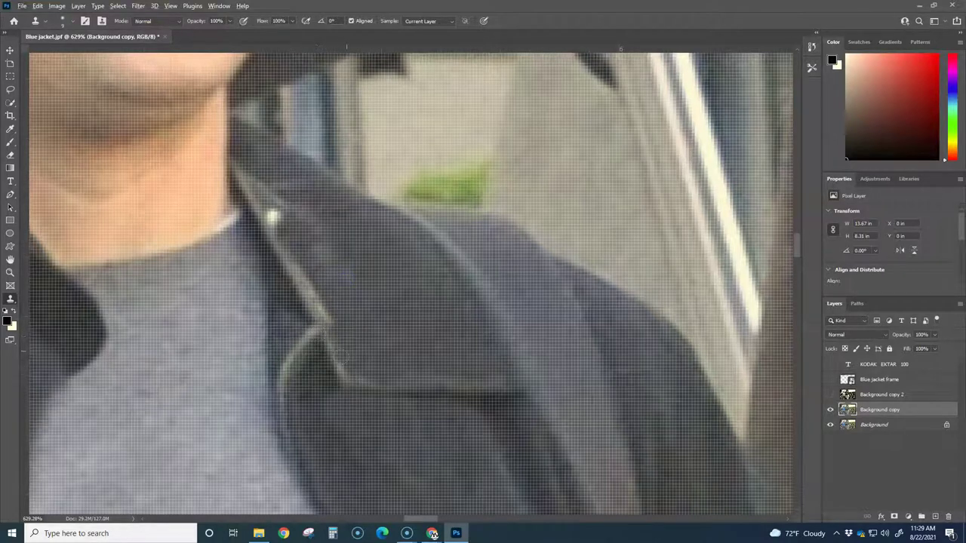
pyautogui.moveTo(353, 285)
pyautogui.mouseDown()
pyautogui.moveTo(276, 211)
pyautogui.moveTo(283, 219)
pyautogui.mouseUp()
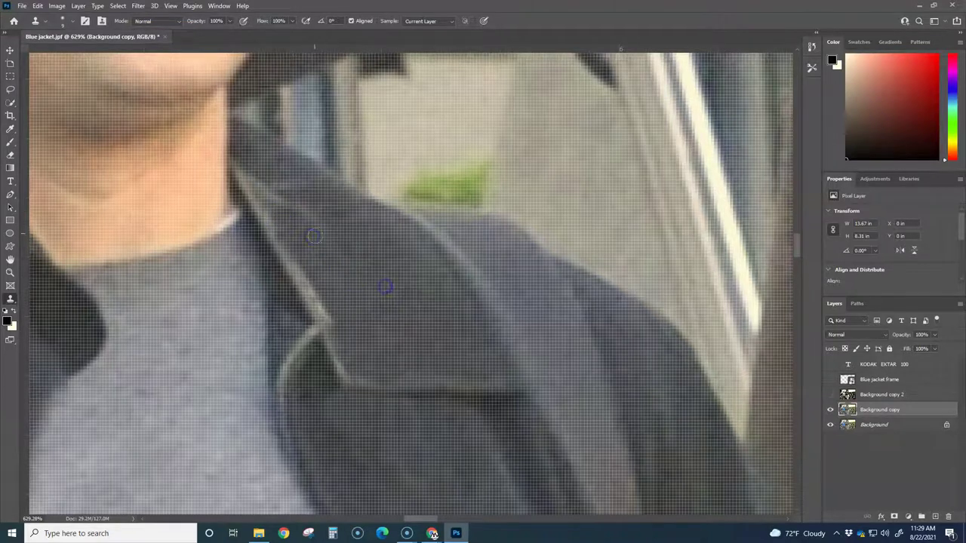
# Step: Inspect the retouched jacket and hand up close and in the full photo
pyautogui.scroll(-4, 377, 284)
pyautogui.scroll(-5, 376, 284)
pyautogui.scroll(6, 439, 367)
pyautogui.scroll(1, 386, 307)
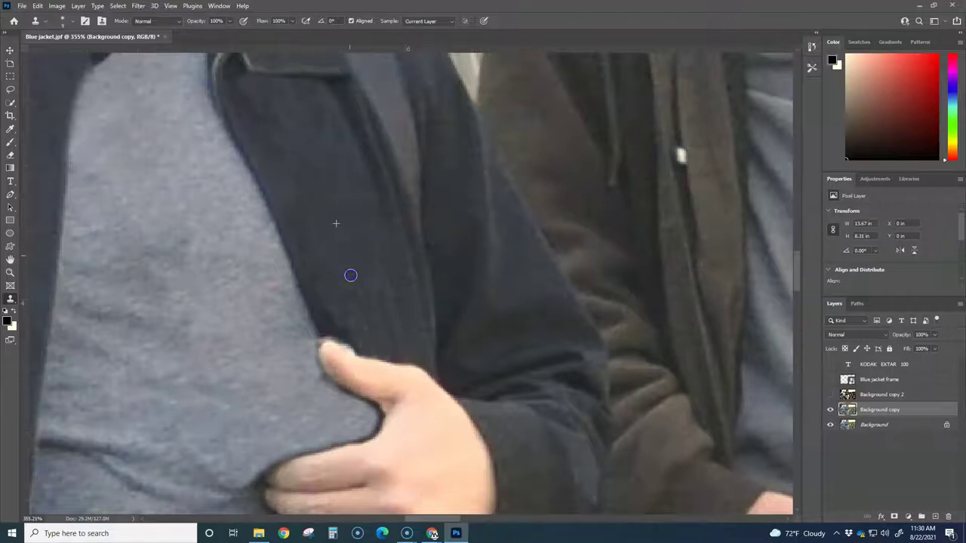
pyautogui.scroll(-10, 391, 296)
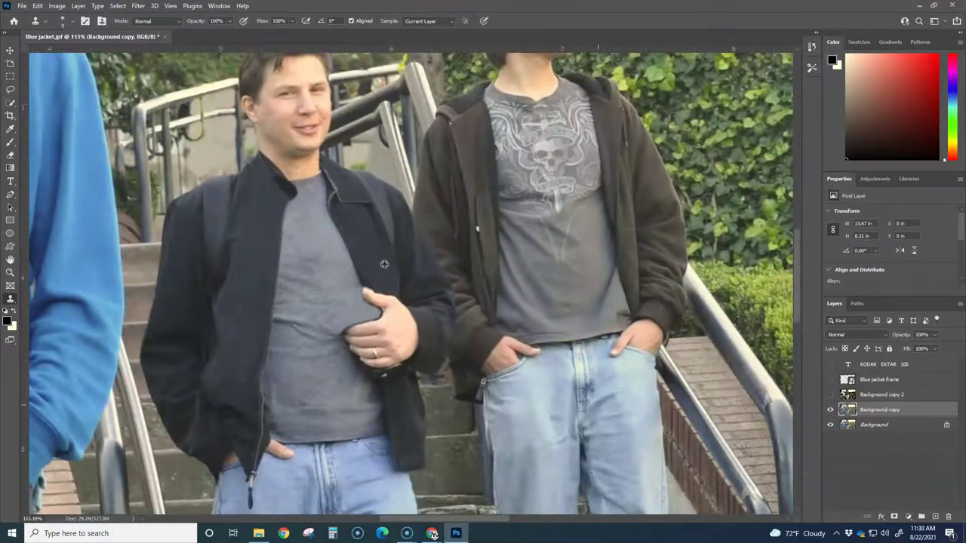
pyautogui.scroll(-1, 408, 278)
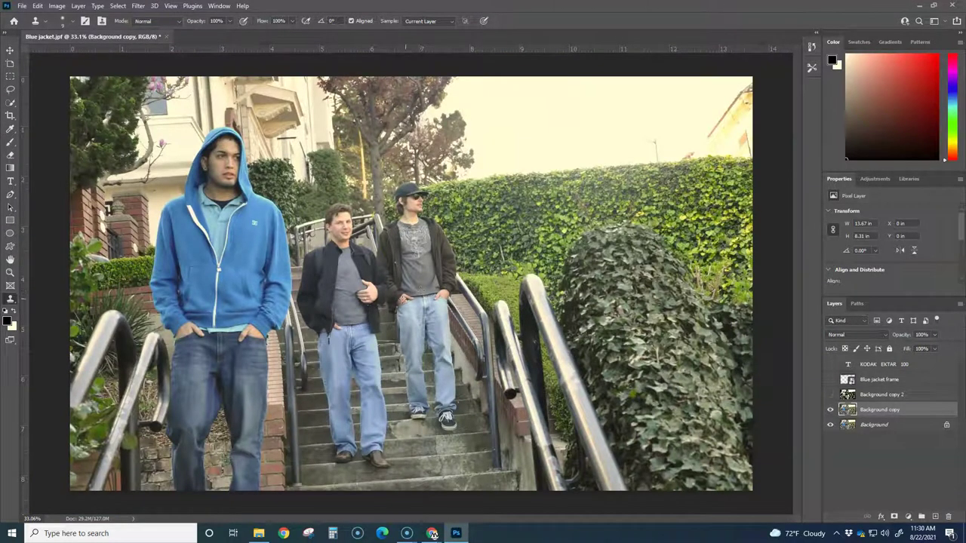
# Step: Clone dark jacket fabric into the gap between the thumb and index finger to continue the jacket's front edge
pyautogui.scroll(7, 361, 293)
pyautogui.scroll(2, 354, 285)
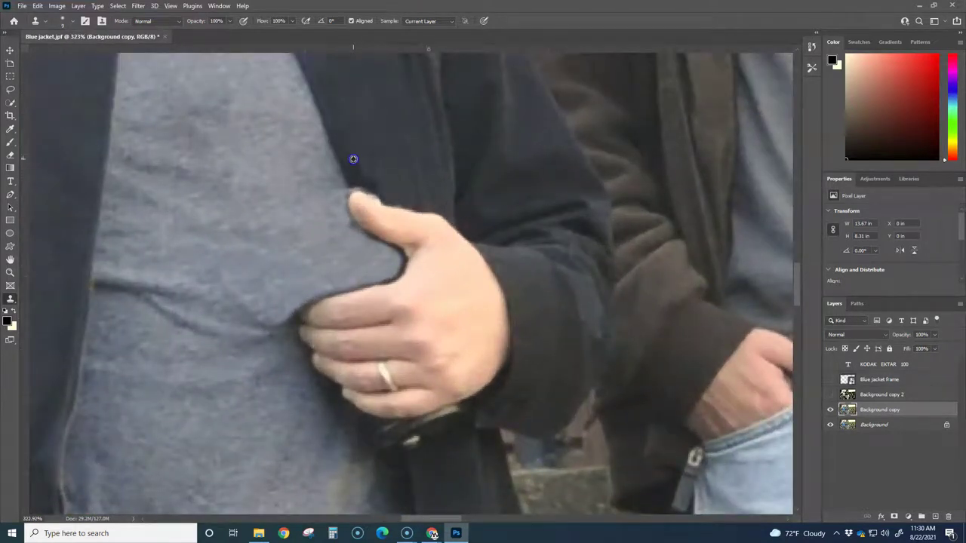
pyautogui.scroll(2, 373, 243)
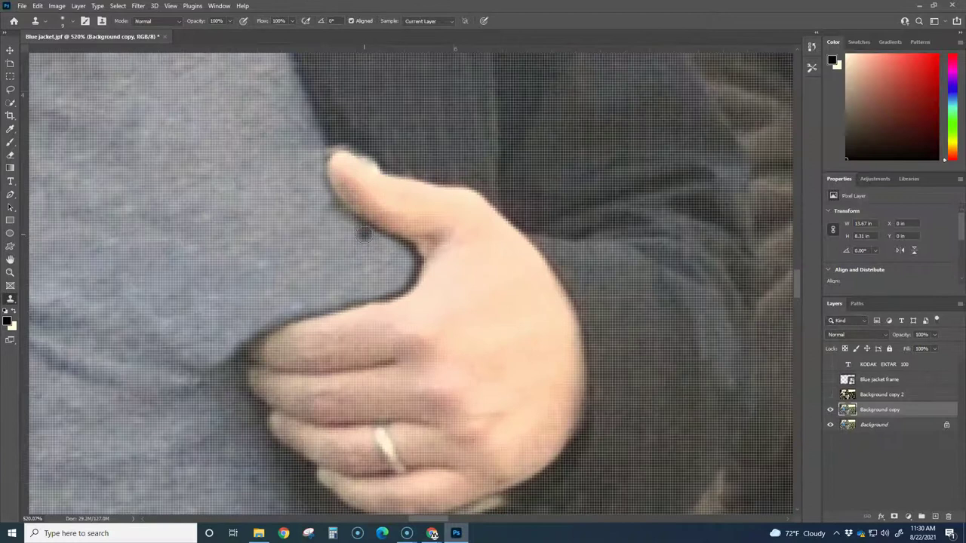
pyautogui.moveTo(364, 229)
pyautogui.mouseDown()
pyautogui.moveTo(377, 252)
pyautogui.moveTo(380, 237)
pyautogui.moveTo(401, 244)
pyautogui.moveTo(402, 258)
pyautogui.mouseUp()
pyautogui.keyDown('alt'); pyautogui.click(403, 136); pyautogui.keyUp('alt')
pyautogui.keyDown('alt'); pyautogui.click(402, 77); pyautogui.keyUp('alt')
pyautogui.moveTo(372, 239)
pyautogui.mouseDown()
pyautogui.moveTo(382, 294)
pyautogui.moveTo(407, 254)
pyautogui.moveTo(395, 253)
pyautogui.moveTo(401, 277)
pyautogui.moveTo(377, 278)
pyautogui.mouseUp()
pyautogui.moveTo(308, 313)
pyautogui.mouseDown()
pyautogui.moveTo(334, 224)
pyautogui.moveTo(326, 224)
pyautogui.mouseUp()
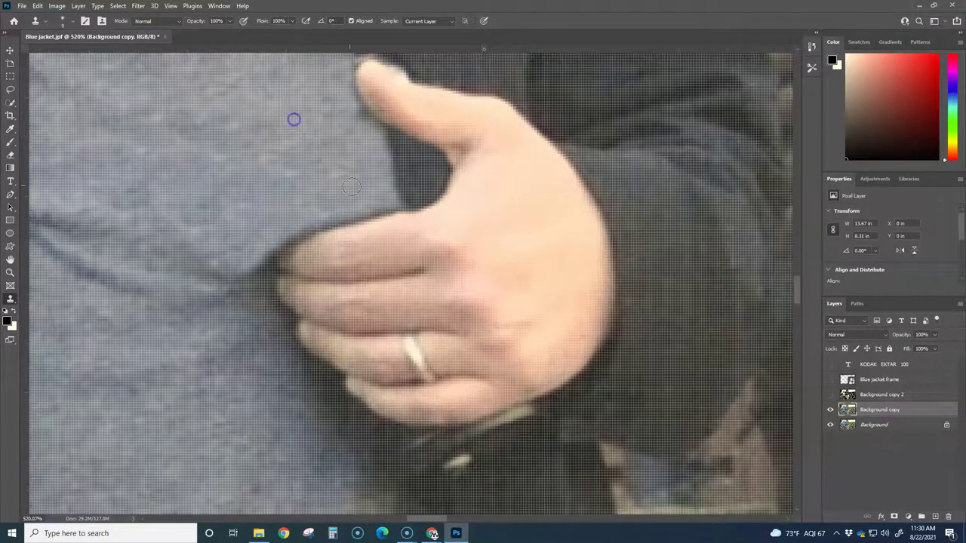
# Step: Clone clean shirt texture along the index finger and over the dark crease running from the fingertips across the shirt
pyautogui.moveTo(391, 208)
pyautogui.mouseDown()
pyautogui.moveTo(319, 220)
pyautogui.moveTo(343, 217)
pyautogui.moveTo(315, 224)
pyautogui.moveTo(273, 254)
pyautogui.moveTo(339, 222)
pyautogui.moveTo(279, 249)
pyautogui.moveTo(259, 272)
pyautogui.moveTo(279, 261)
pyautogui.moveTo(264, 268)
pyautogui.moveTo(282, 246)
pyautogui.moveTo(250, 288)
pyautogui.moveTo(294, 241)
pyautogui.mouseUp()
pyautogui.keyDown('alt'); pyautogui.click(246, 174); pyautogui.keyUp('alt')
pyautogui.moveTo(215, 252)
pyautogui.mouseDown()
pyautogui.moveTo(245, 280)
pyautogui.moveTo(234, 275)
pyautogui.moveTo(227, 221)
pyautogui.moveTo(222, 276)
pyautogui.moveTo(255, 295)
pyautogui.moveTo(261, 288)
pyautogui.moveTo(206, 295)
pyautogui.moveTo(259, 289)
pyautogui.mouseUp()
pyautogui.keyDown('alt'); pyautogui.click(232, 220); pyautogui.keyUp('alt')
pyautogui.moveTo(194, 286)
pyautogui.mouseDown()
pyautogui.moveTo(223, 266)
pyautogui.moveTo(164, 300)
pyautogui.moveTo(188, 246)
pyautogui.moveTo(186, 270)
pyautogui.mouseUp()
pyautogui.moveTo(166, 307); pyautogui.dragTo(181, 300)
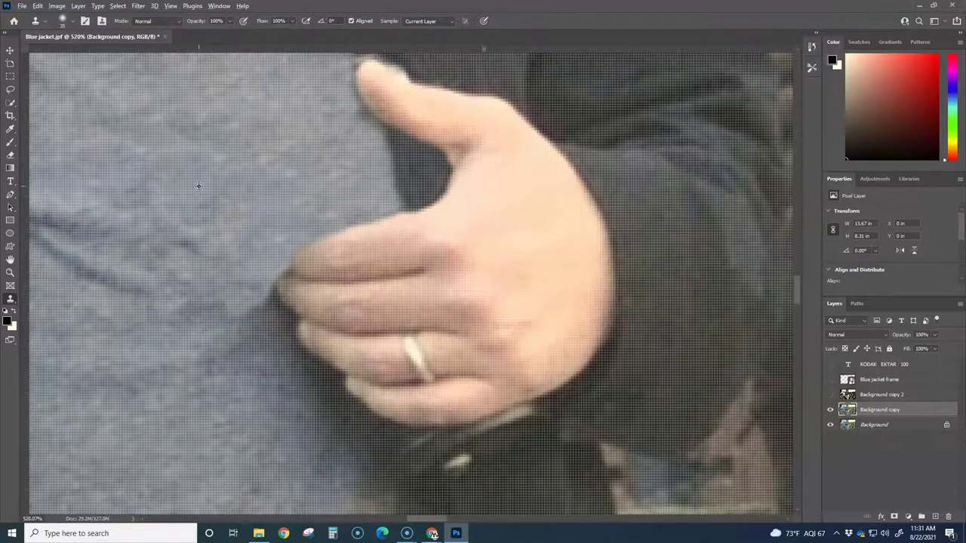
pyautogui.moveTo(165, 116)
pyautogui.mouseDown()
pyautogui.moveTo(165, 198)
pyautogui.moveTo(142, 243)
pyautogui.moveTo(181, 225)
pyautogui.moveTo(144, 258)
pyautogui.mouseUp()
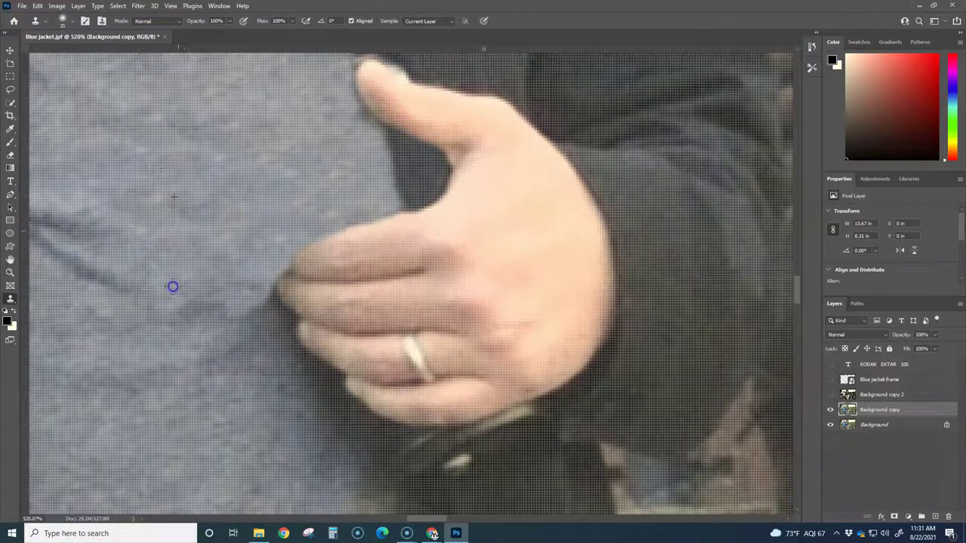
pyautogui.moveTo(173, 287)
pyautogui.mouseDown()
pyautogui.moveTo(220, 278)
pyautogui.moveTo(231, 326)
pyautogui.mouseUp()
pyautogui.scroll(-12, 252, 257)
pyautogui.scroll(-4, 258, 265)
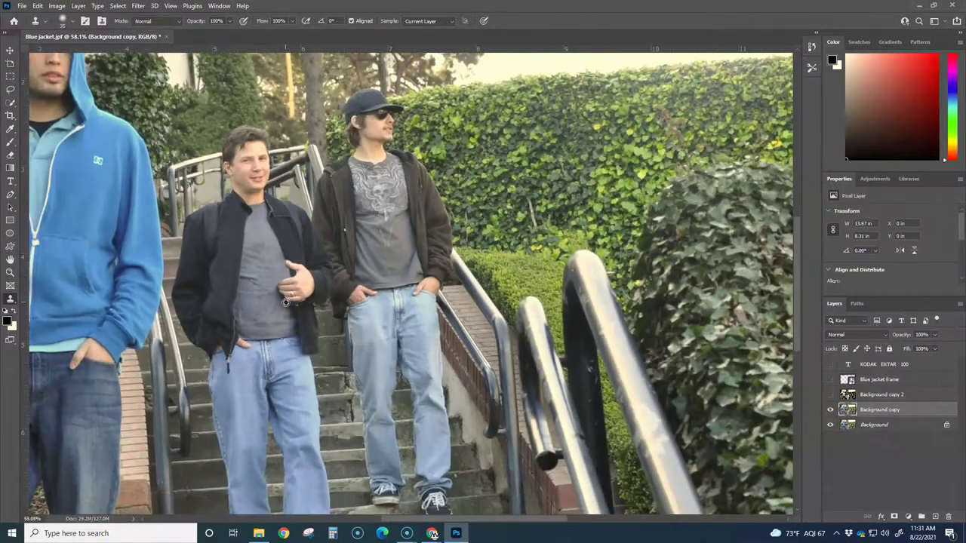
# Step: Show the text, frame and high-contrast Multiply layers over the retouched photo and inspect the full composite
pyautogui.scroll(-3, 281, 300)
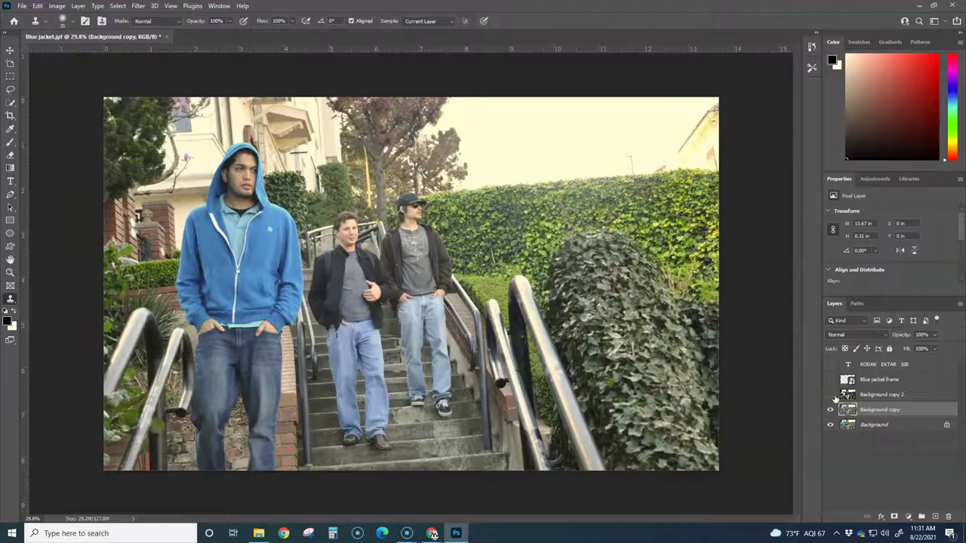
pyautogui.click(830, 364)
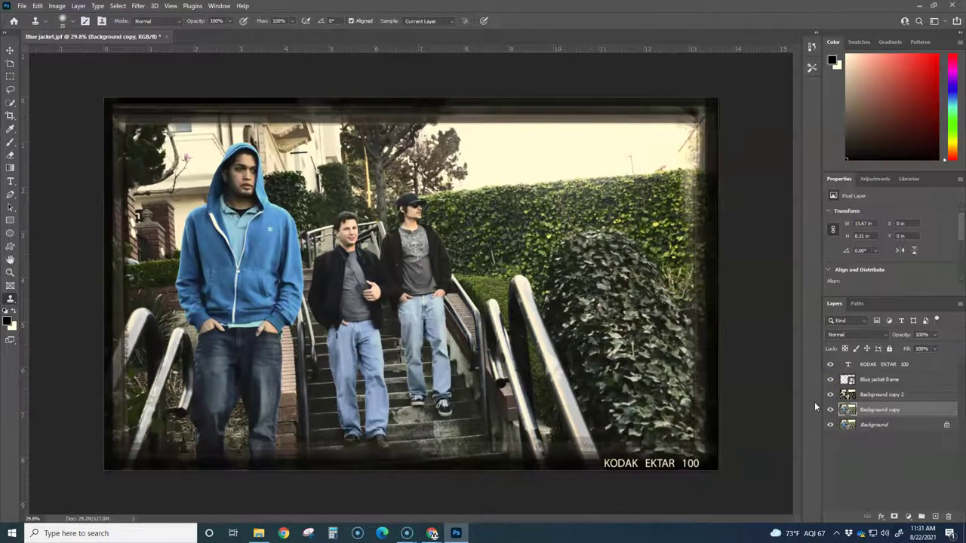
pyautogui.click(873, 396)
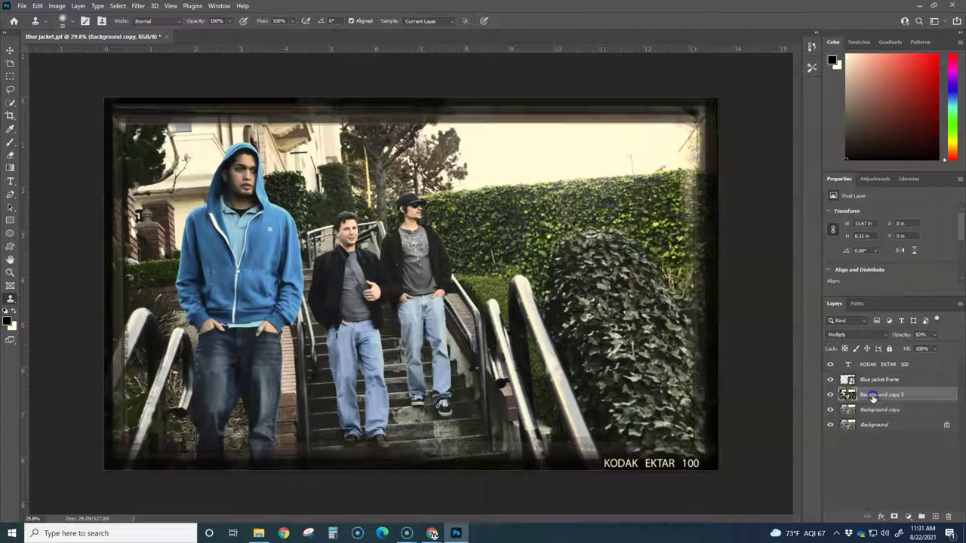
# Step: Hide the Background copy, frame and text layers and delete the old high-contrast layer that still contains the camera
pyautogui.click(830, 410)
pyautogui.click(831, 379)
pyautogui.click(830, 365)
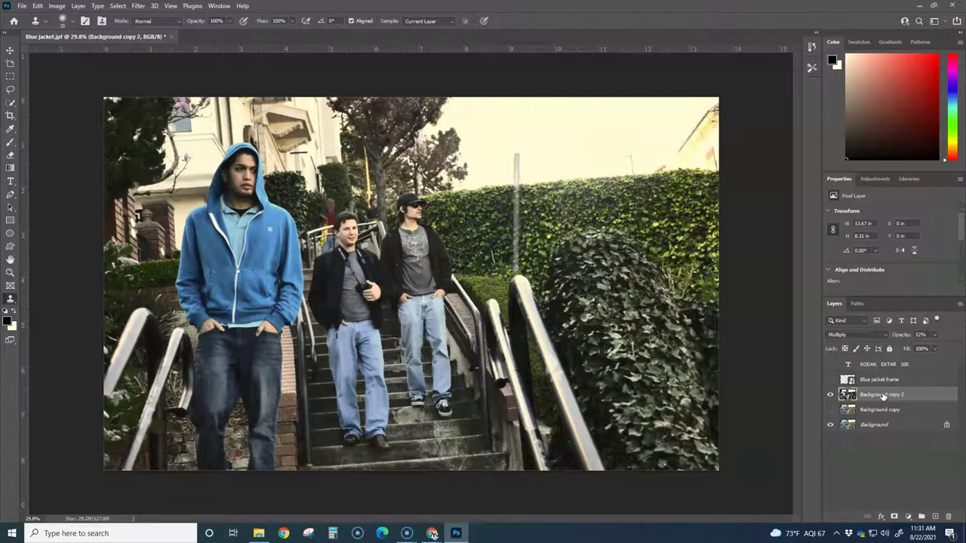
pyautogui.moveTo(883, 396); pyautogui.dragTo(948, 518)
# Step: Duplicate the retouched Background copy layer and leave only the duplicate visible
pyautogui.moveTo(878, 398); pyautogui.dragTo(936, 515)
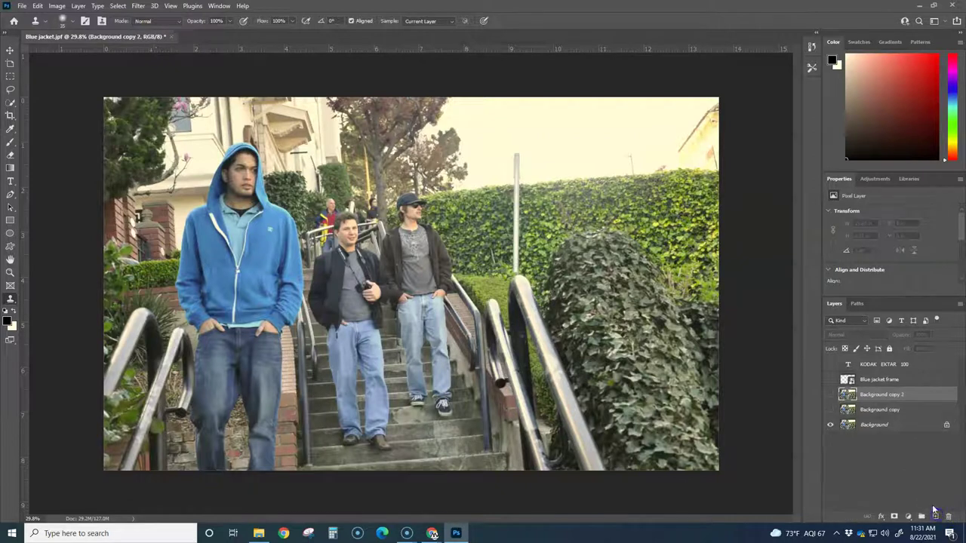
pyautogui.click(830, 410)
pyautogui.moveTo(831, 412); pyautogui.dragTo(829, 427)
pyautogui.click(829, 394)
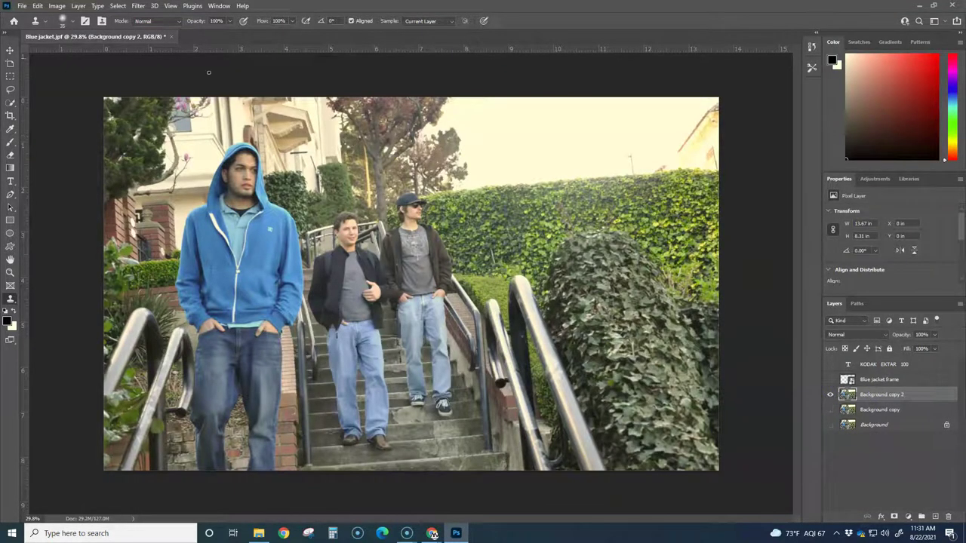
# Step: Apply a monochrome Channel Mixer to the duplicate with red +112, green +117, blue +112 and constant about -112%
pyautogui.click(56, 6)
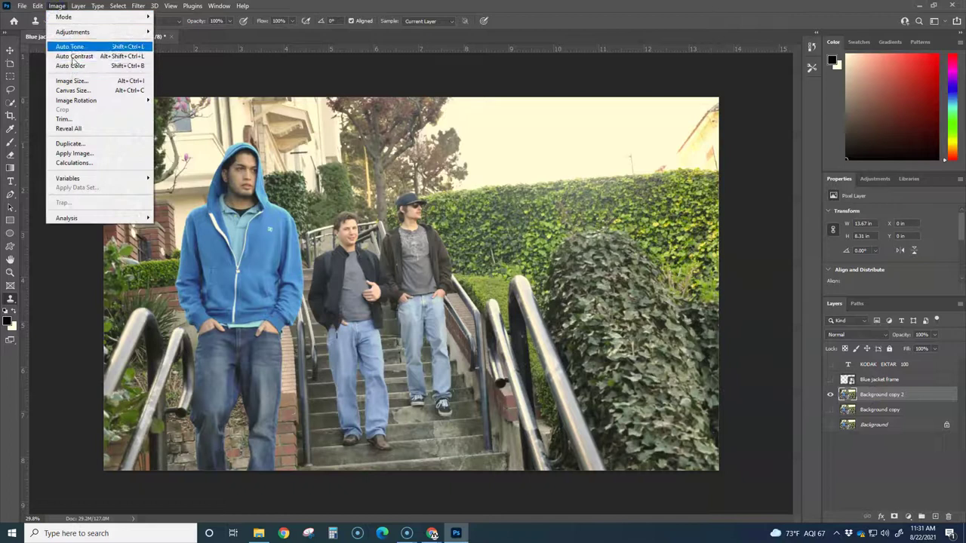
pyautogui.moveTo(76, 32)
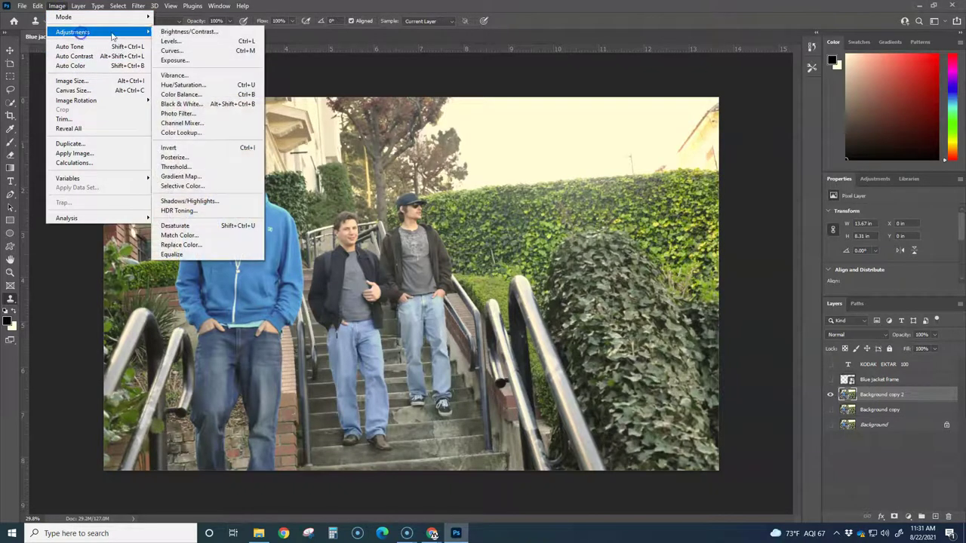
pyautogui.click(195, 130)
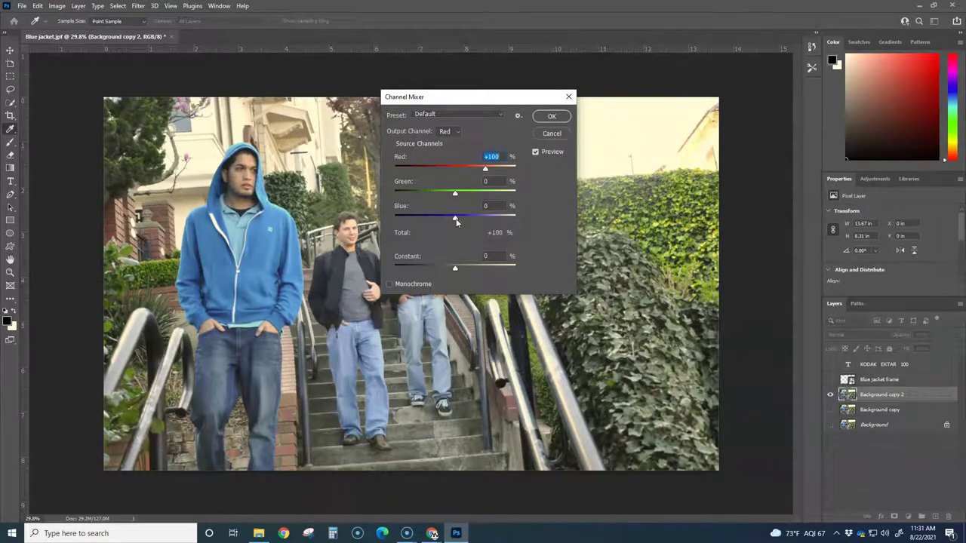
pyautogui.click(389, 285)
pyautogui.moveTo(461, 219); pyautogui.dragTo(489, 169)
pyautogui.moveTo(455, 269); pyautogui.dragTo(414, 269)
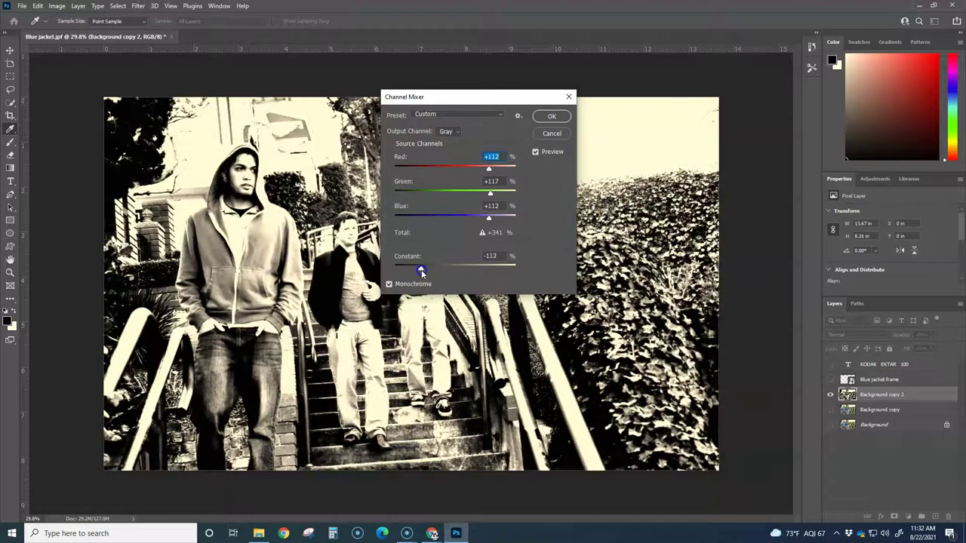
pyautogui.click(552, 116)
# Step: Set the high-contrast monochrome layer's blend mode to Multiply
pyautogui.press('s')
pyautogui.click(880, 335)
pyautogui.click(838, 310)
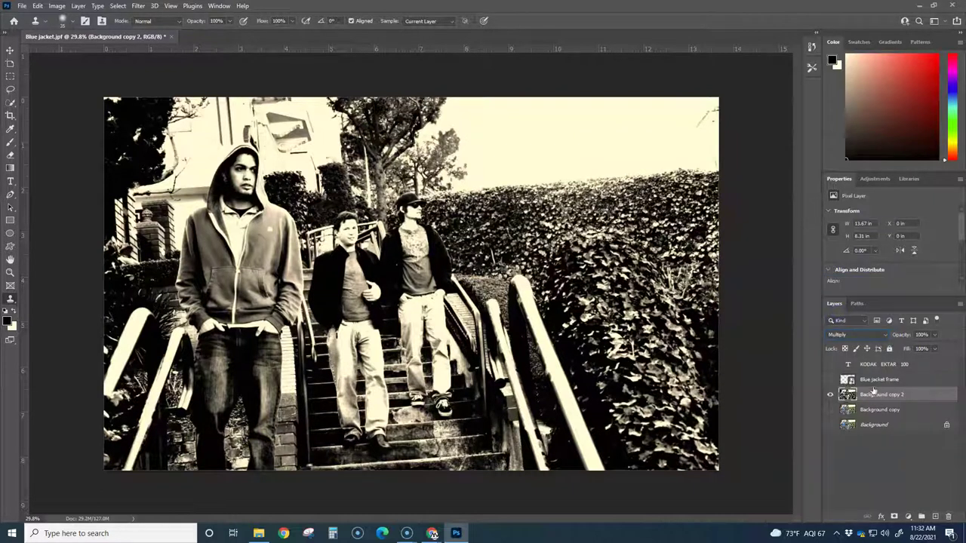
# Step: Show the retouched Background copy, the Blue jacket frame and the KODAK EKTAR 100 text layers
pyautogui.click(830, 409)
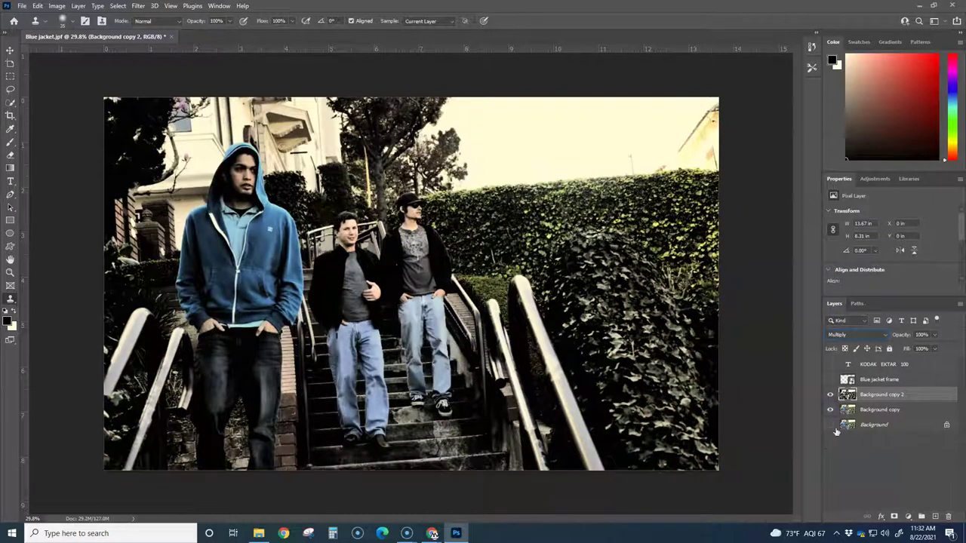
pyautogui.click(830, 379)
pyautogui.click(831, 365)
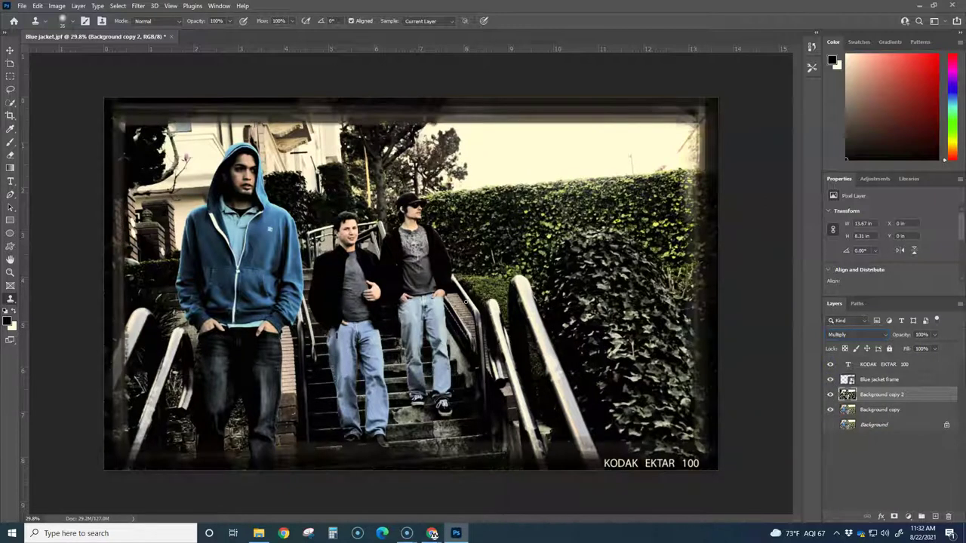